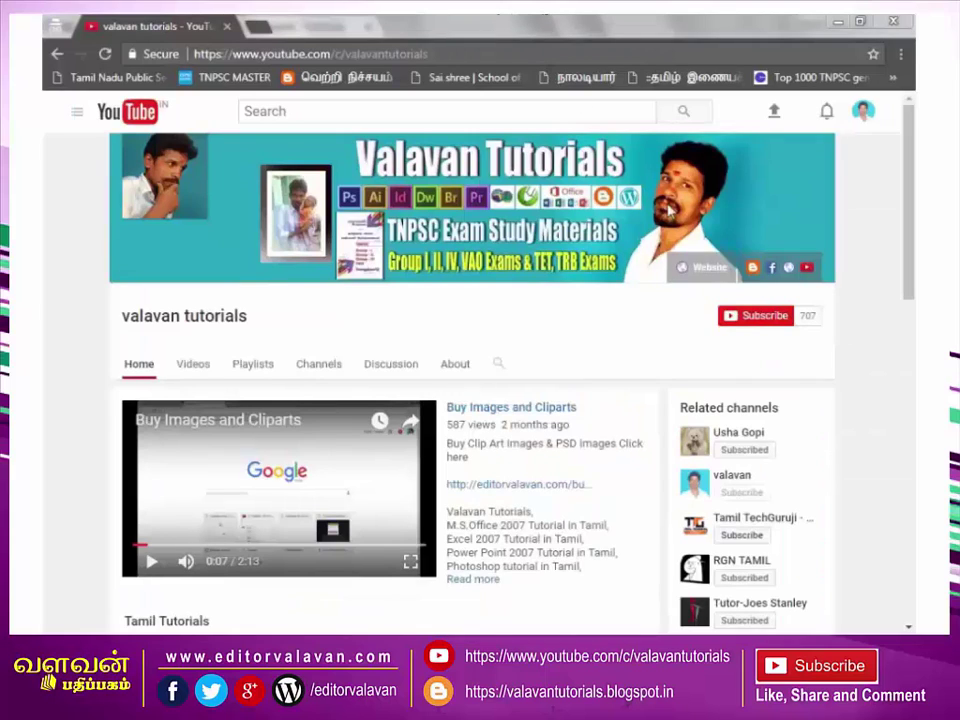
Subscribe to the YouTube tutorial channel and save its notification settings unchanged.
left_click(771, 327)
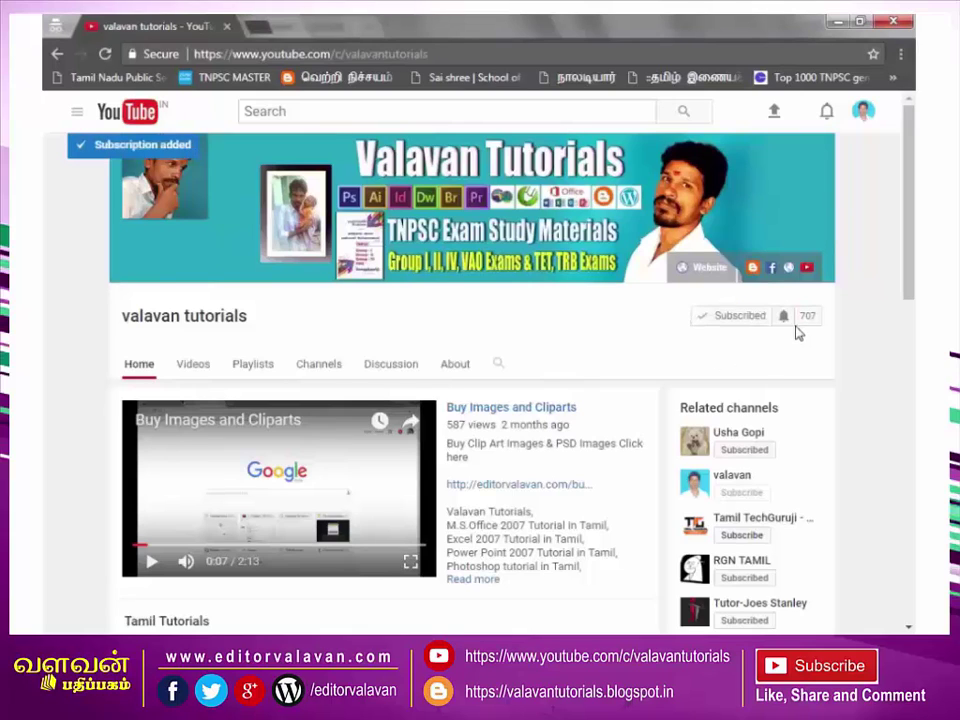
left_click(785, 318)
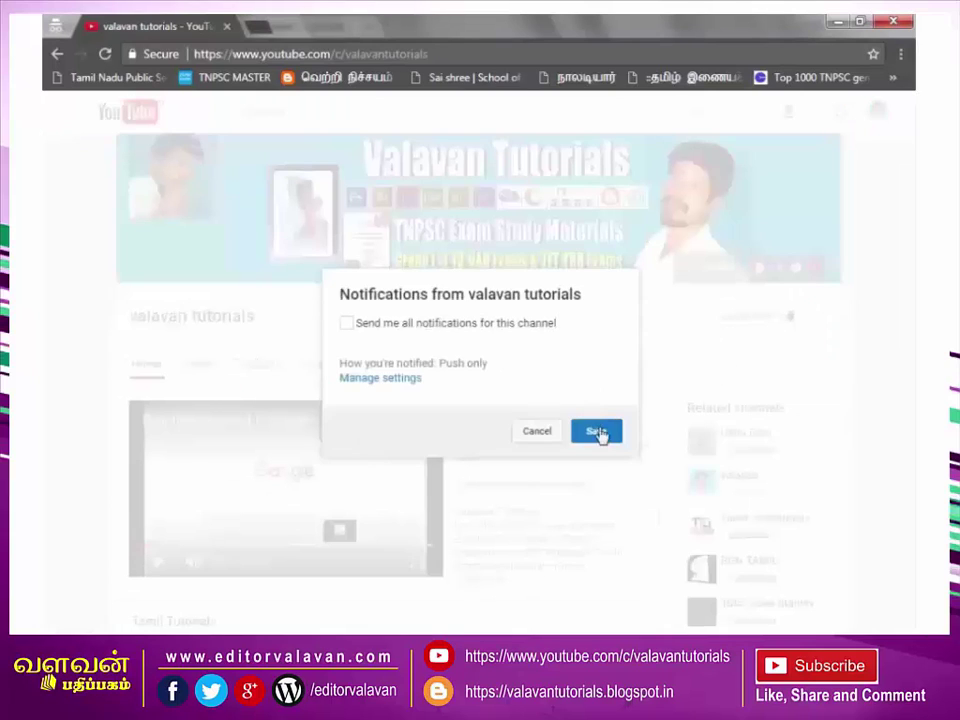
left_click(598, 431)
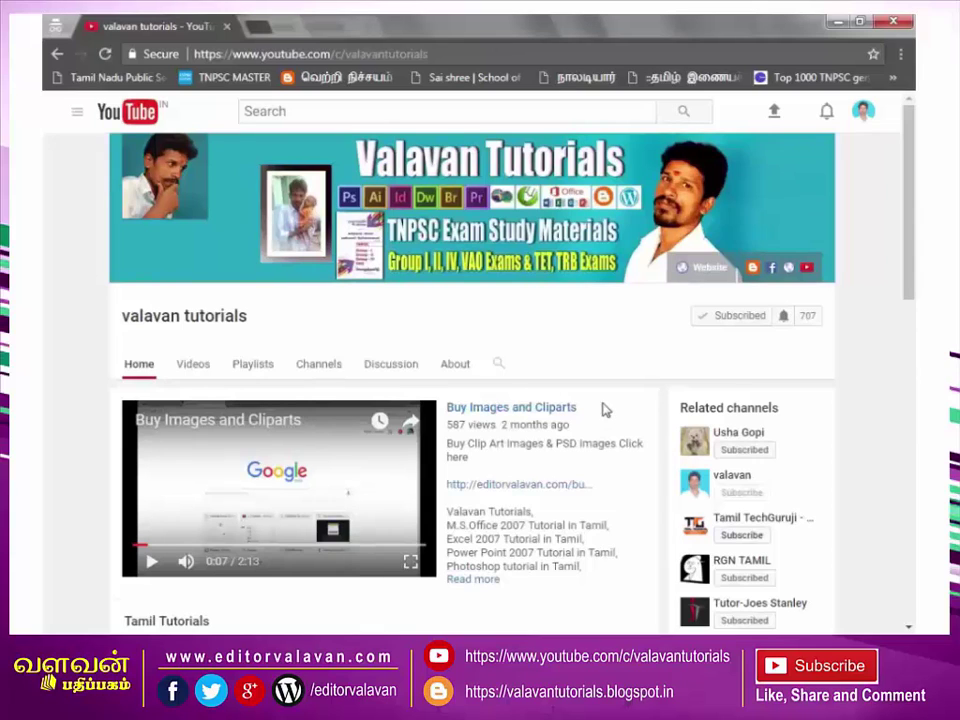
scroll(680, 425, "up", 5)
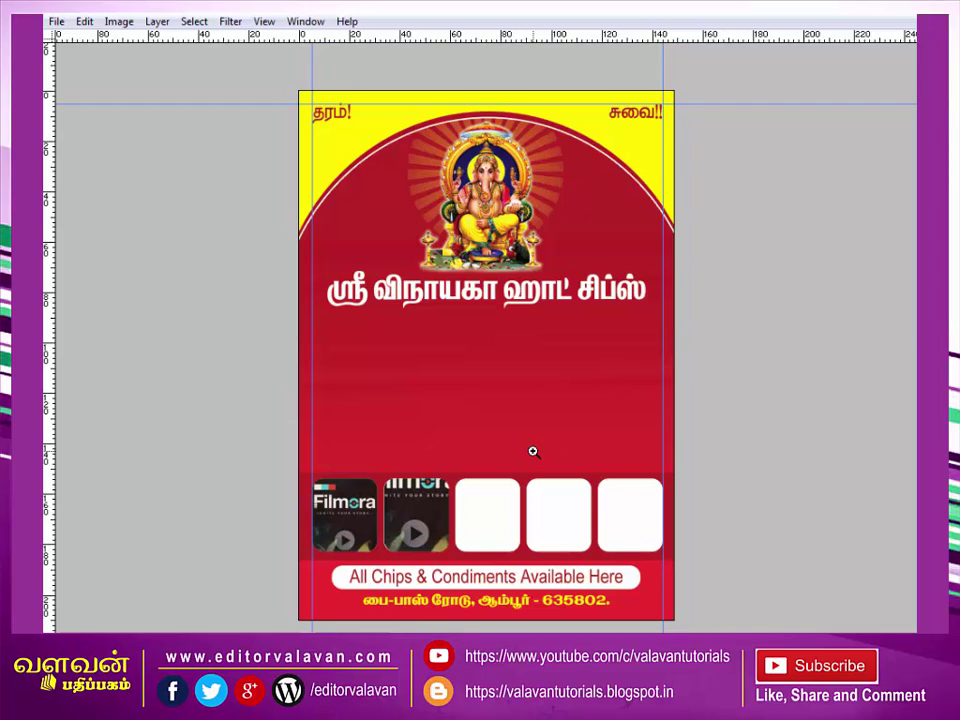
Bring back the toolbox, options bar and Layers palette around the snack-shop flyer.
key("Tab")
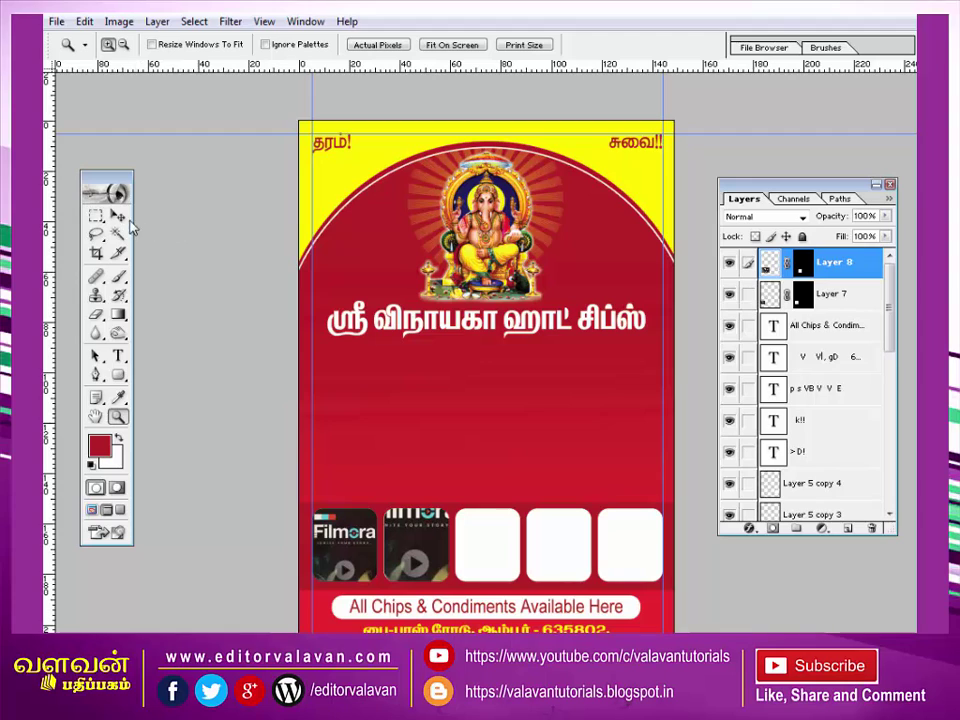
Alt-drag copies of the Filmora image into the third, fourth and fifth boxes.
left_click(118, 216)
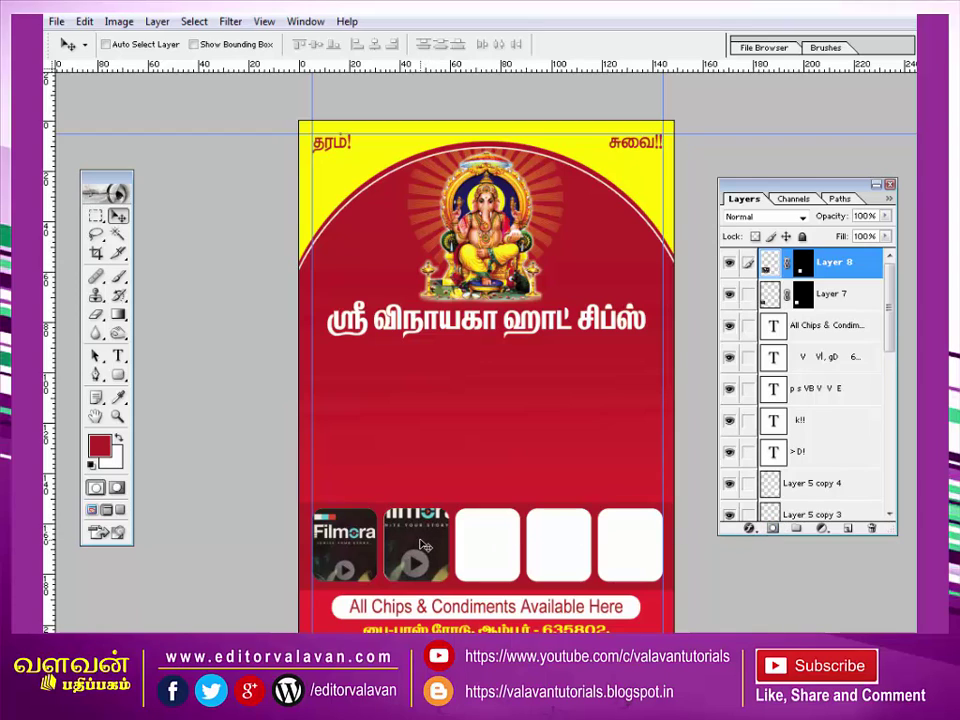
left_click_drag(435, 543, 489, 545)
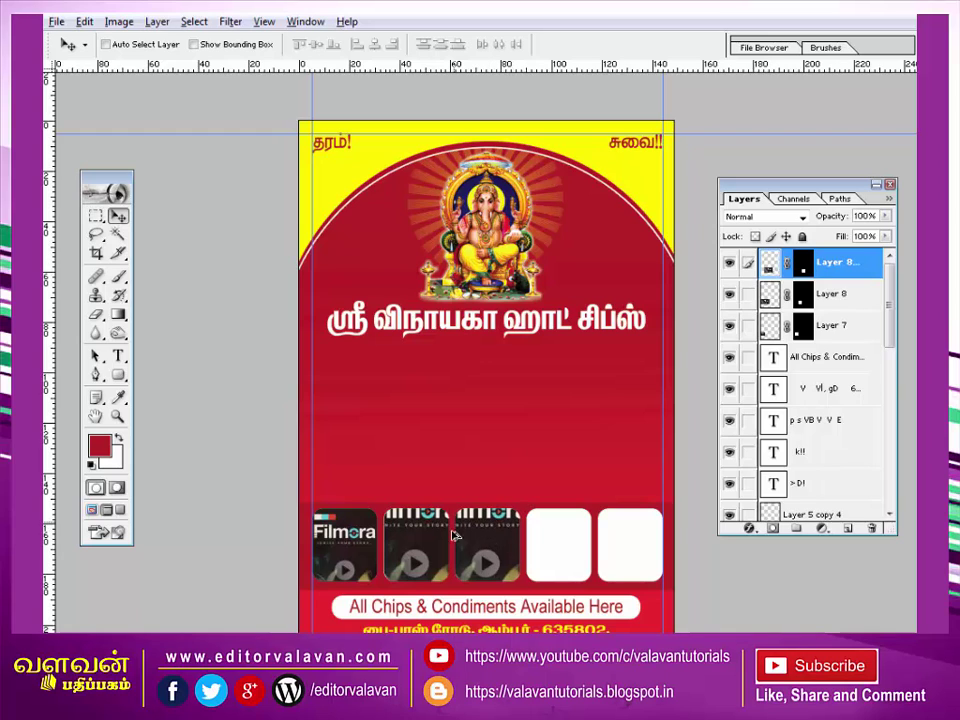
left_click_drag(489, 545, 551, 553)
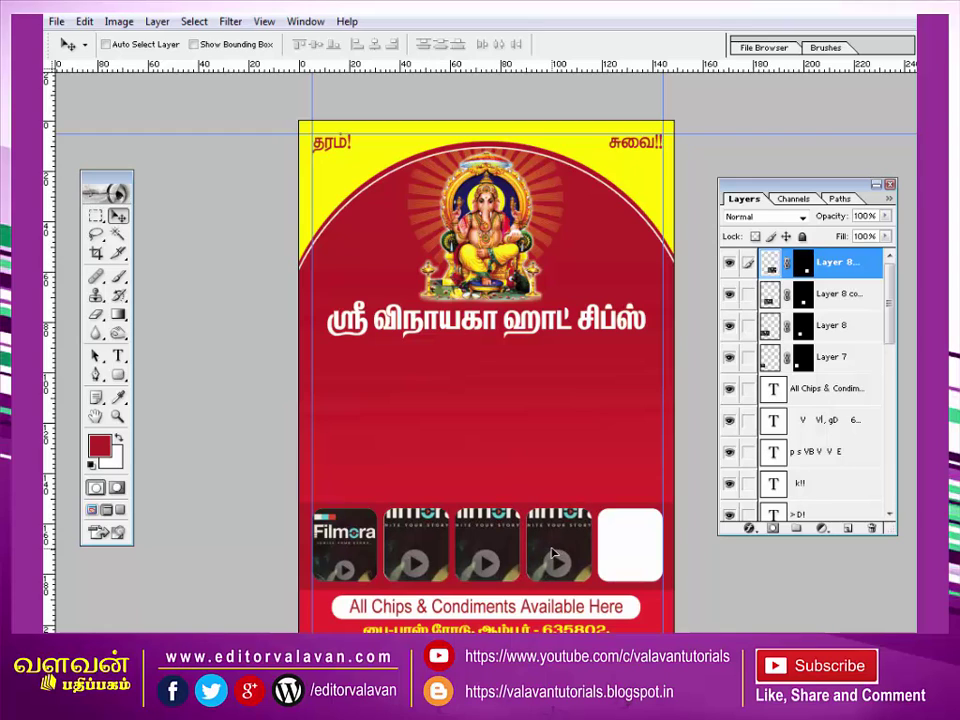
left_click_drag(552, 553, 623, 549)
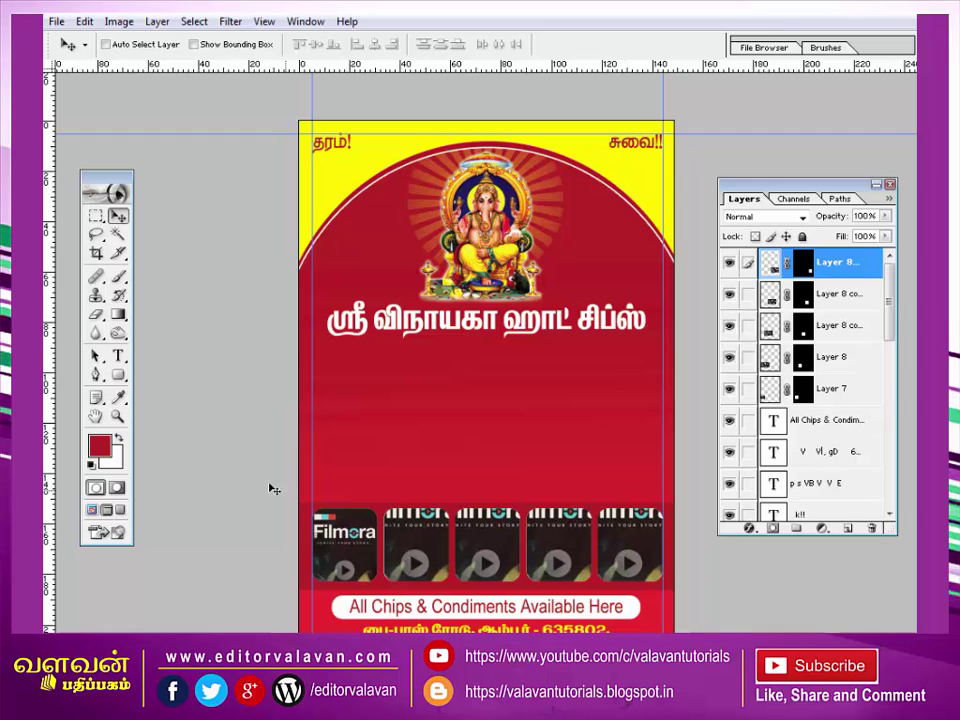
key("z")
left_click_drag(317, 446, 602, 479)
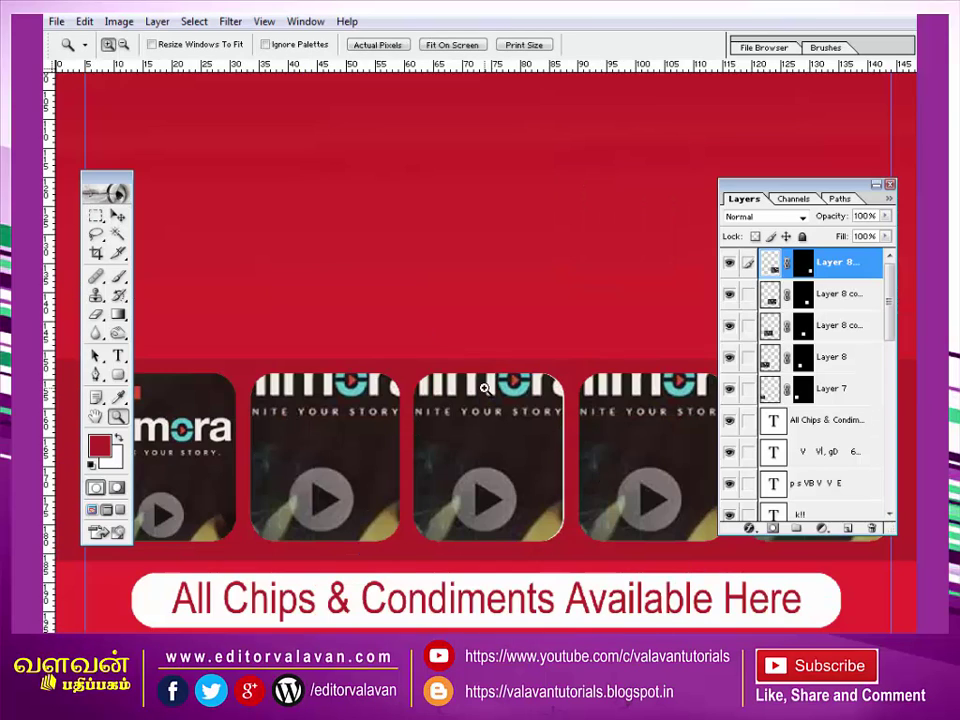
Hide the palettes, then browse the Open dialog to Documents > Downloads and cancel it.
key("Tab")
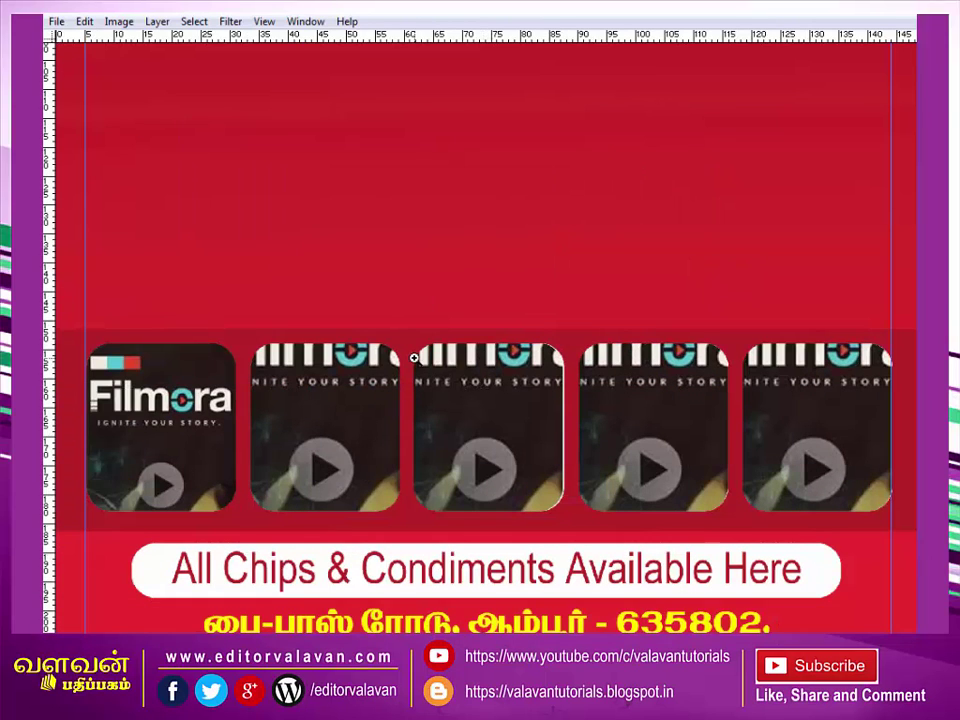
key("ctrl+o")
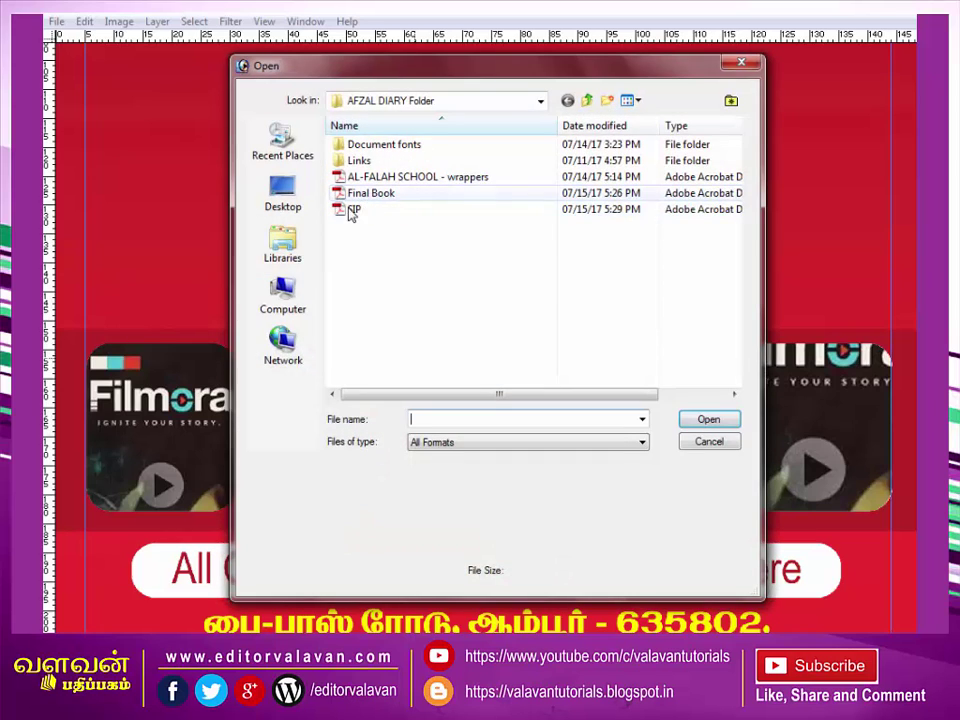
left_click(285, 245)
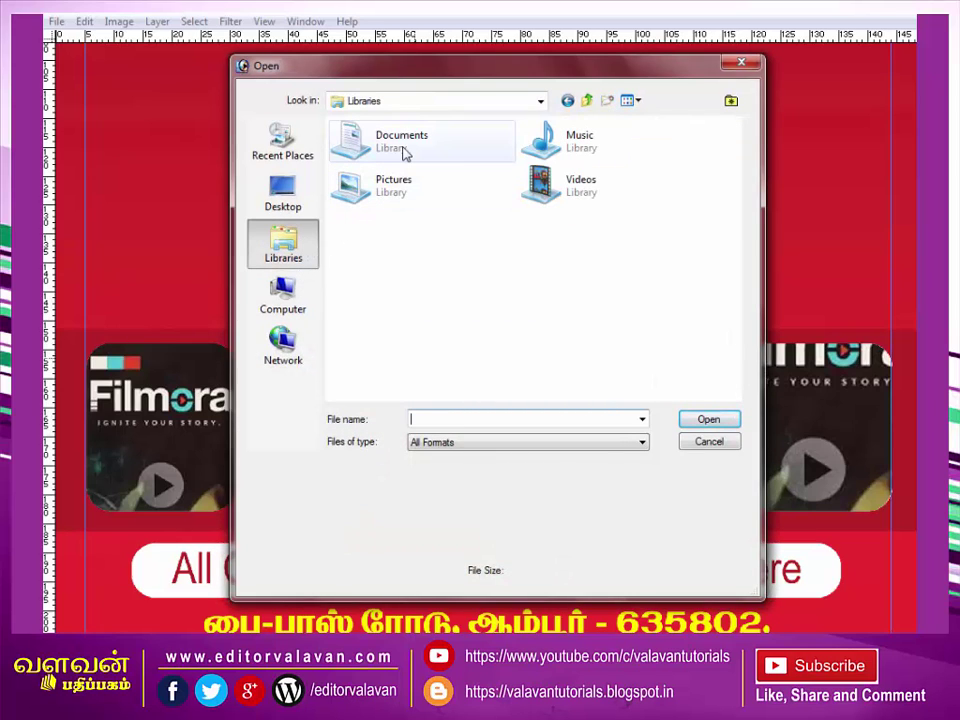
double_click(403, 150)
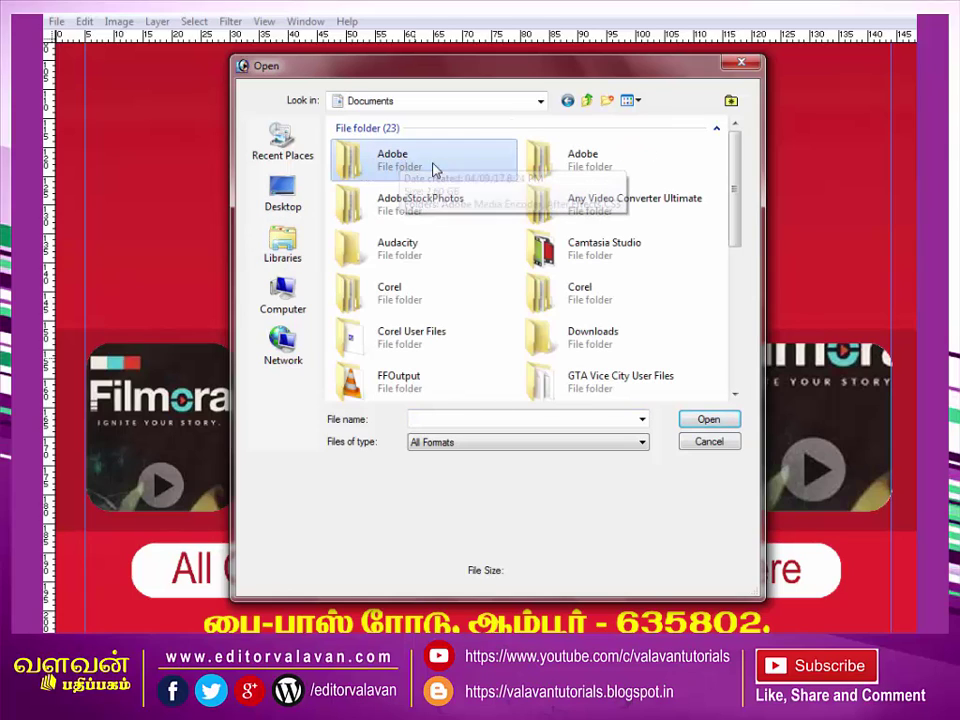
left_click(570, 333)
double_click(587, 340)
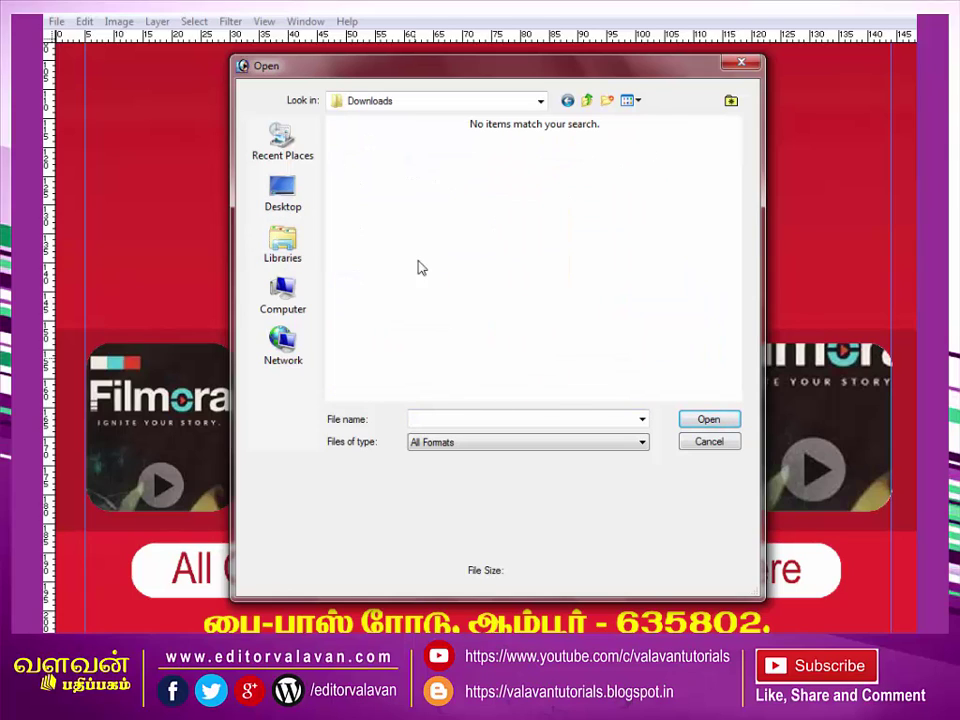
left_click(706, 443)
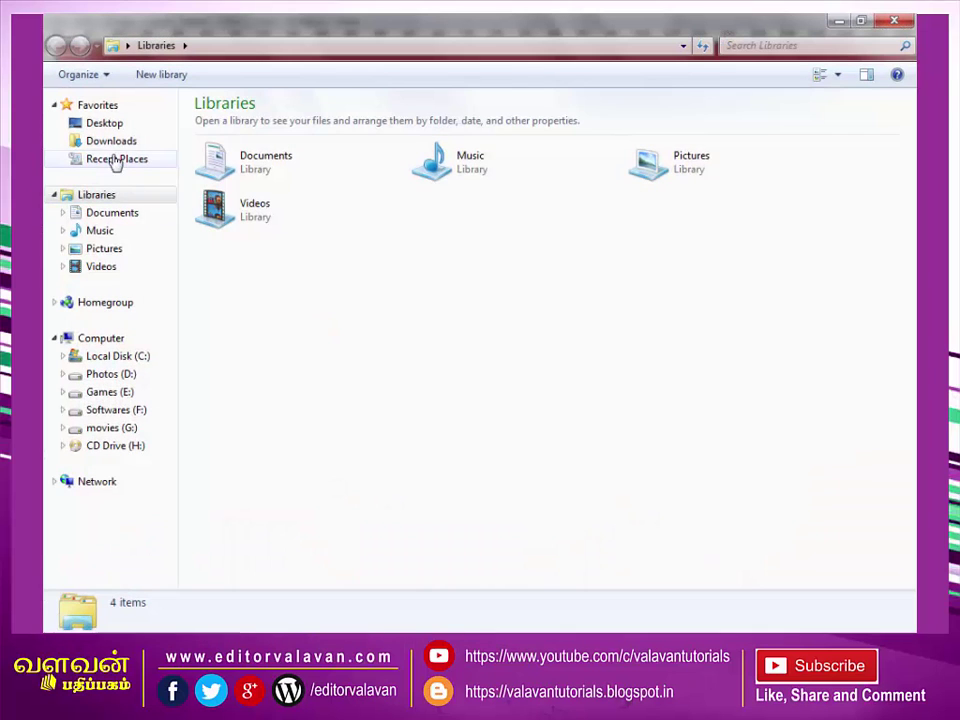
In Downloads > Youtube bell intro templet, drag out the IMG_20170705_135224783 flyer photo.
left_click(111, 141)
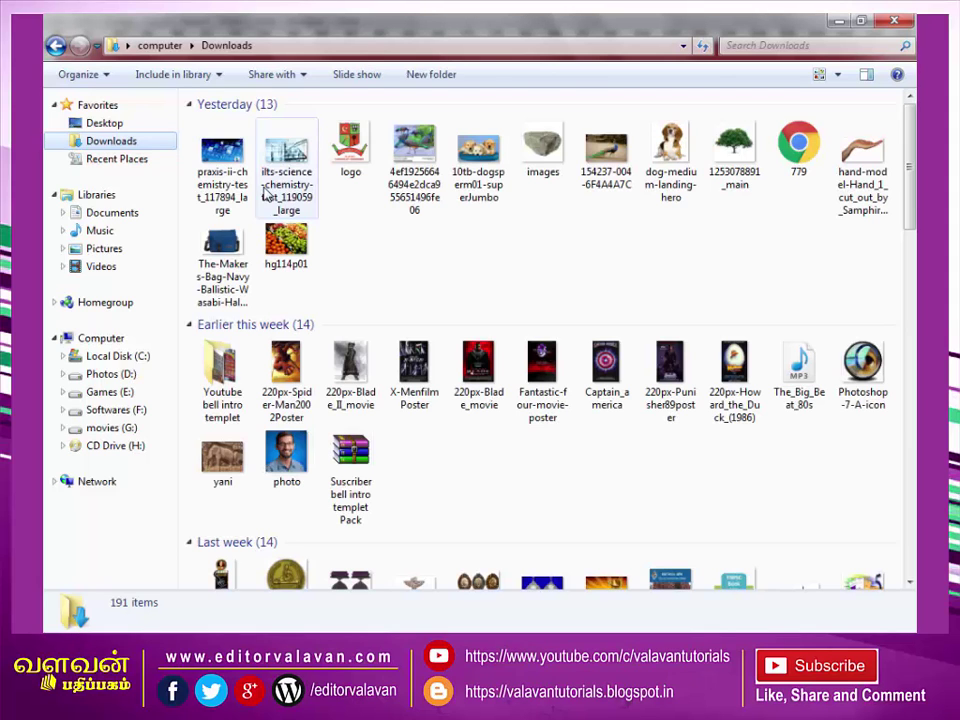
left_click(287, 165)
double_click(222, 360)
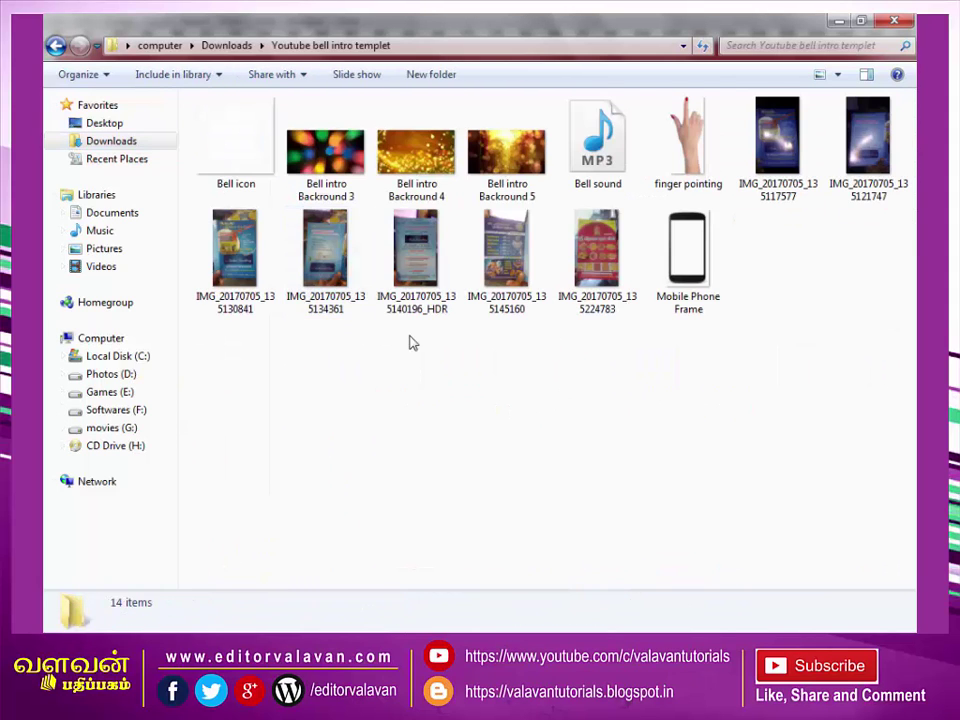
mouse_move(600, 255)
left_mouse_down()
mouse_move(278, 600)
mouse_move(441, 268)
left_mouse_up()
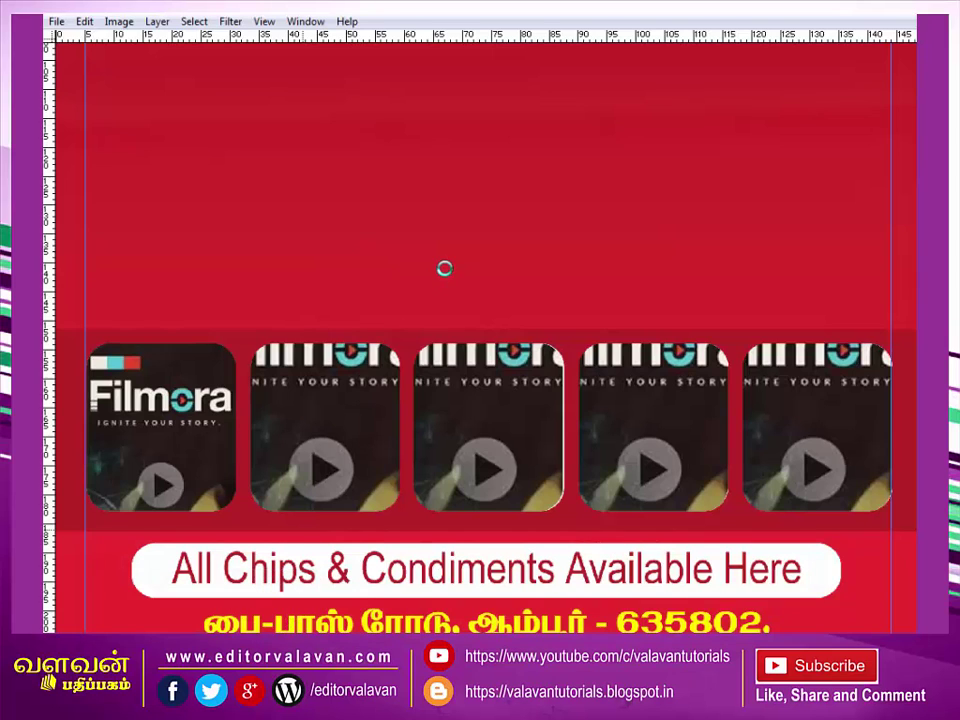
Show the reference flyer photo full-screen and zoom in on its title letters.
key("f")
key("z")
left_click(483, 300)
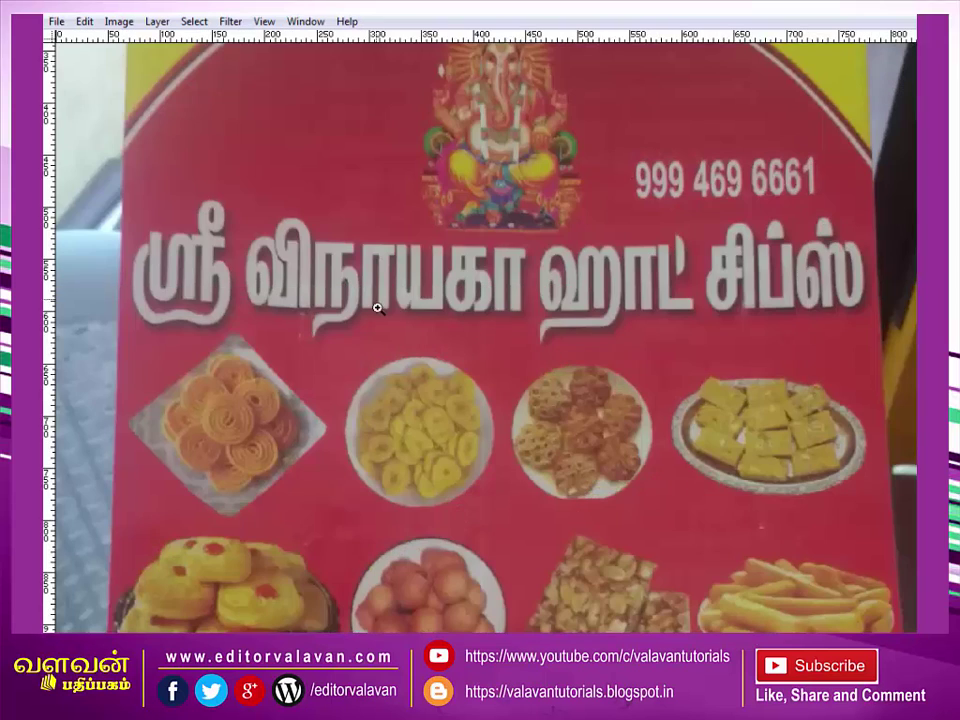
left_click(310, 262)
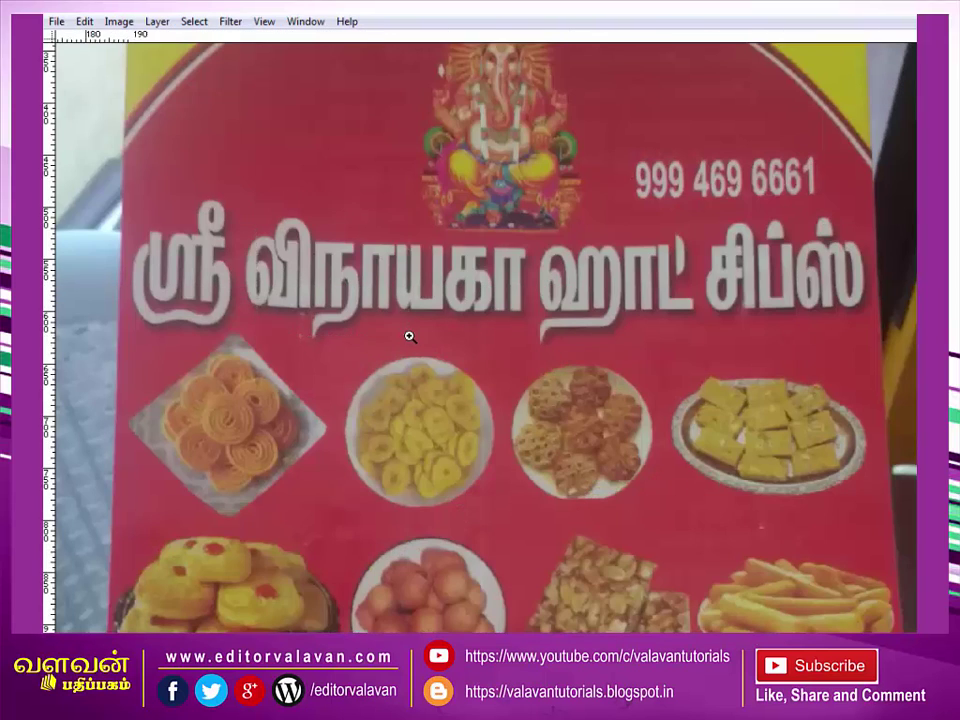
right_click(345, 318)
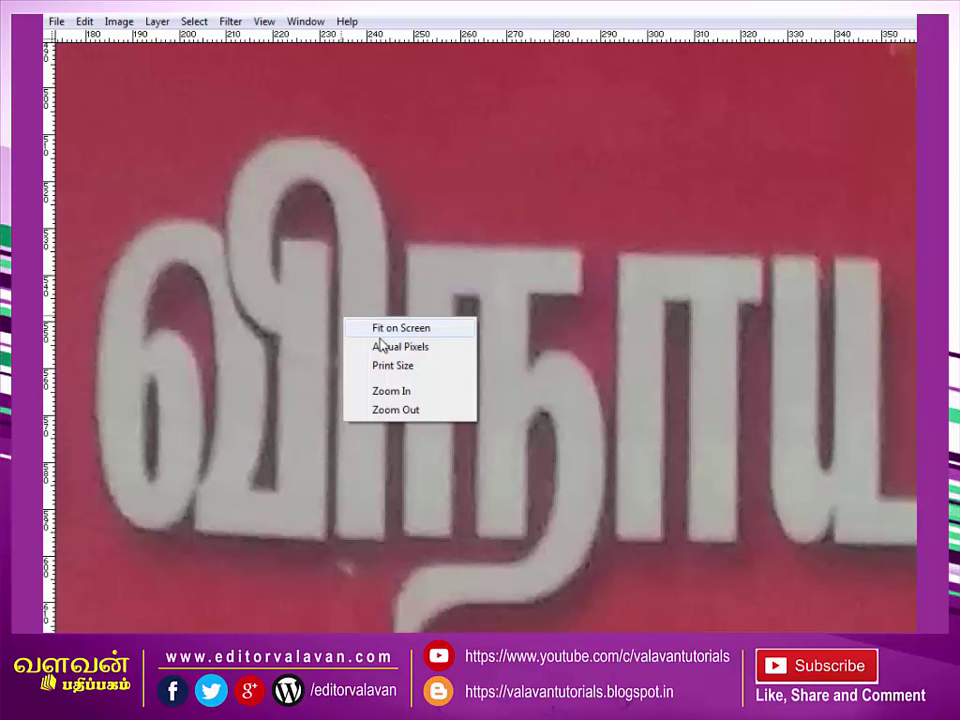
left_click(377, 343)
right_click(386, 340)
left_click(416, 349)
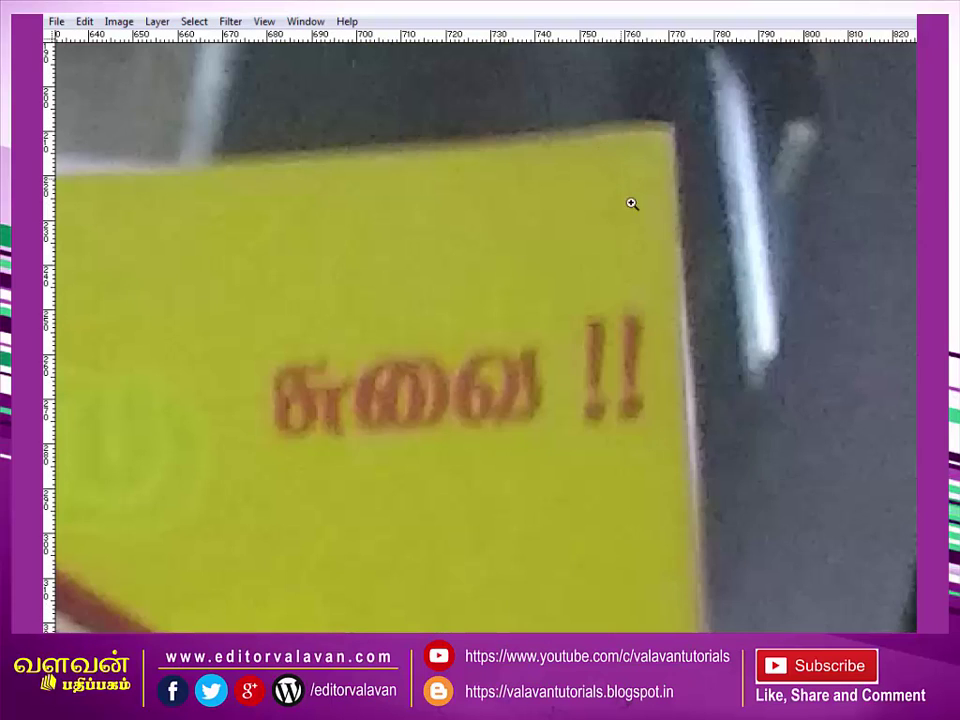
Zoom into the top-right text, chip pictures and snack pictures, refitting the photo between each.
left_click(632, 204)
right_click(535, 296)
left_click(560, 300)
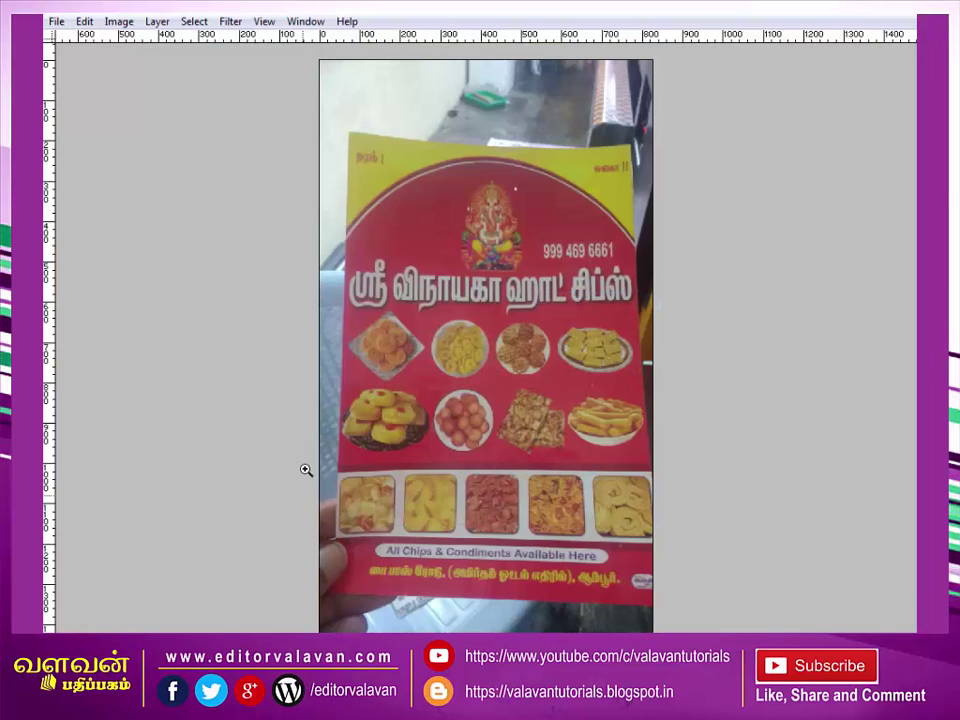
left_click(455, 540)
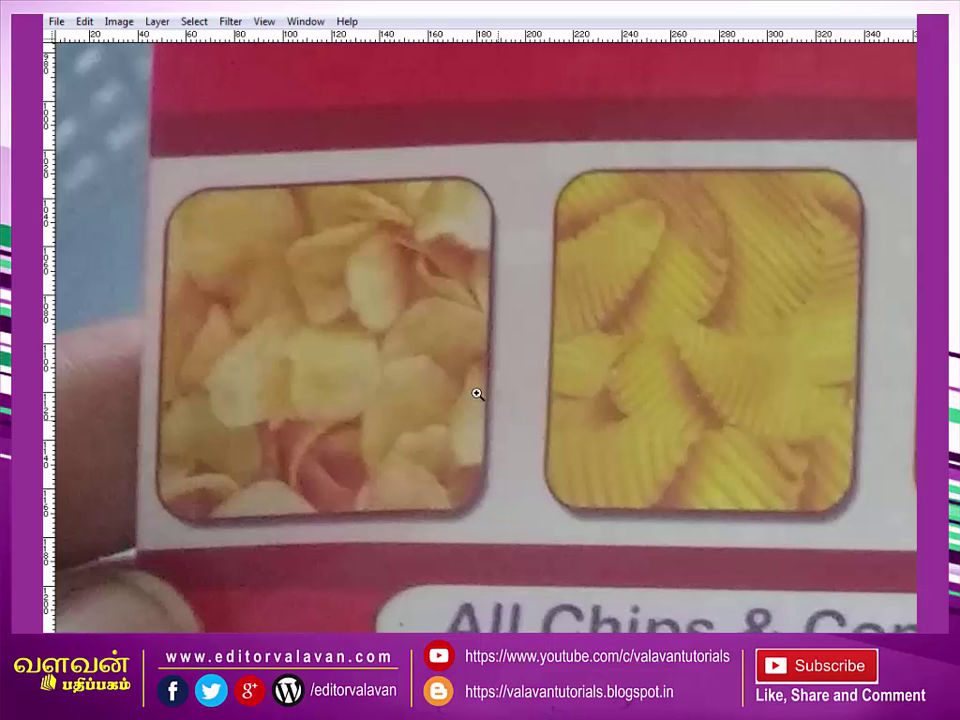
right_click(444, 368)
left_click(500, 397)
right_click(561, 440)
left_click(595, 449)
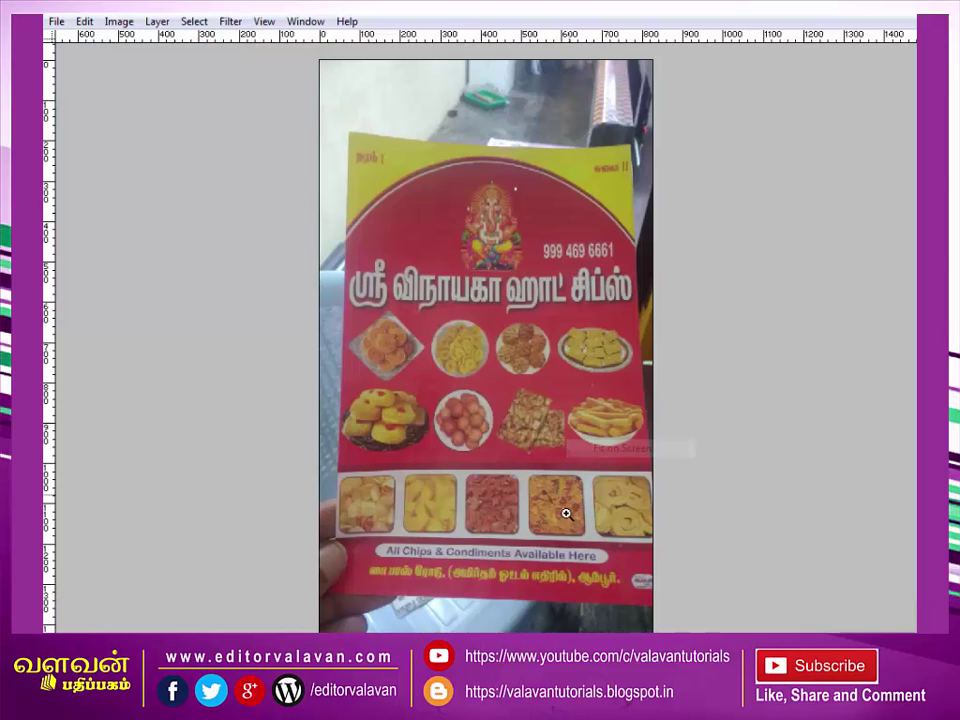
left_click(336, 352)
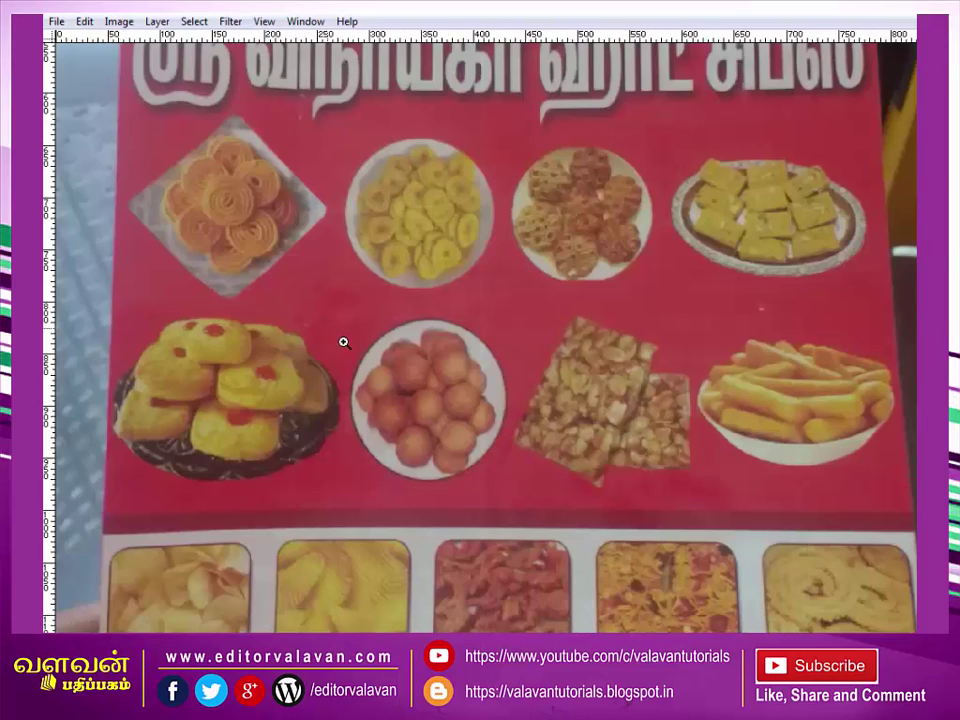
right_click(636, 200)
left_click(670, 209)
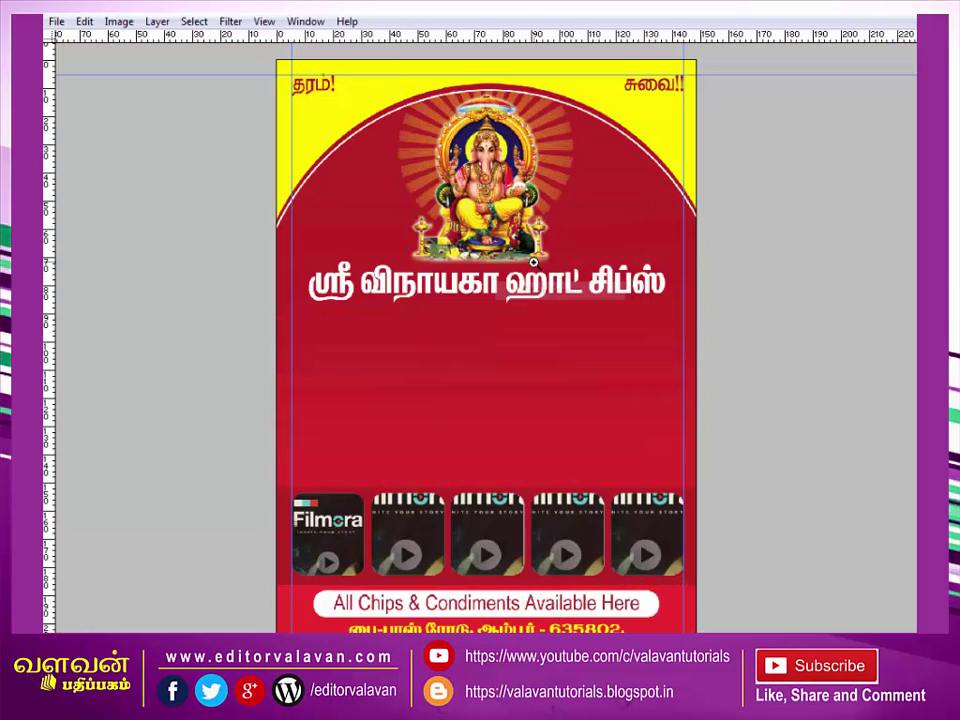
Scale the Ganesha image down slightly with Free Transform.
key("ctrl+plus")
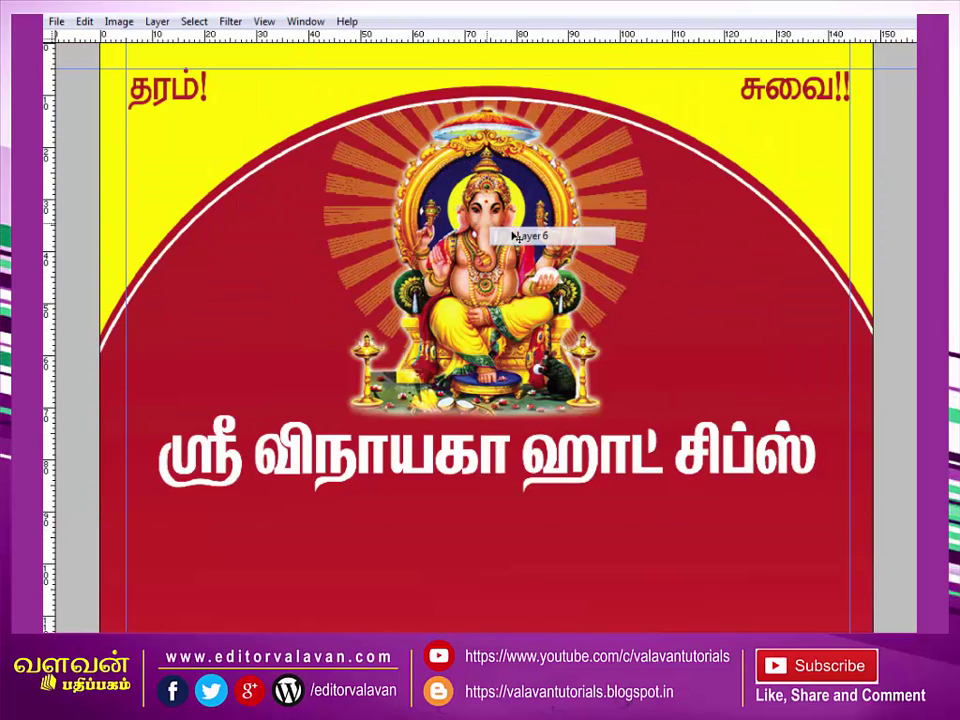
key("ctrl+t")
left_click_drag(641, 51, 627, 69)
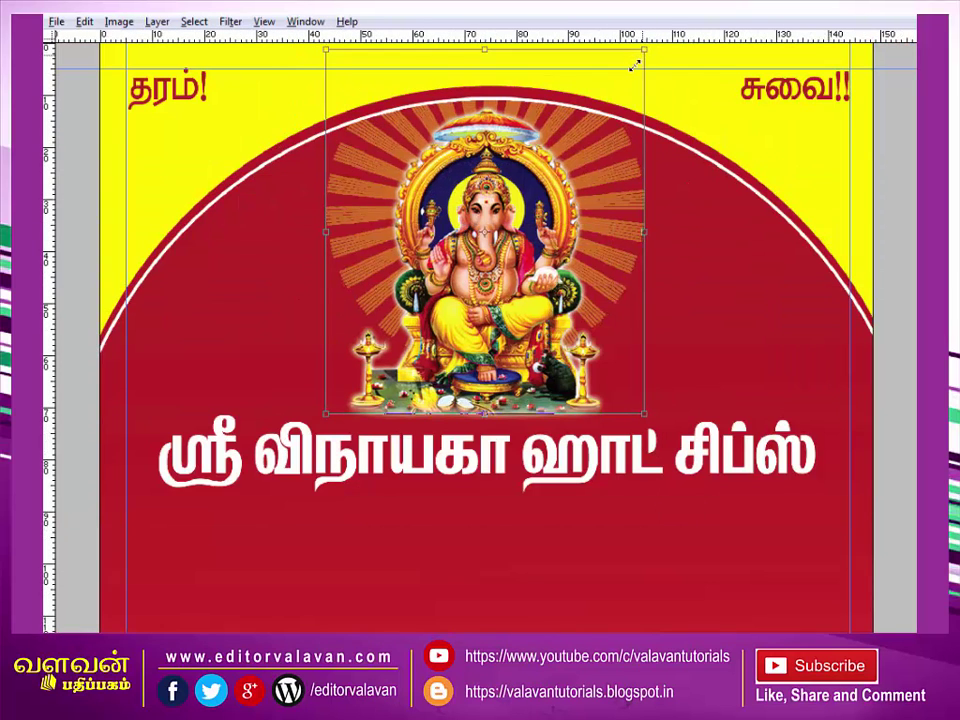
key("Return")
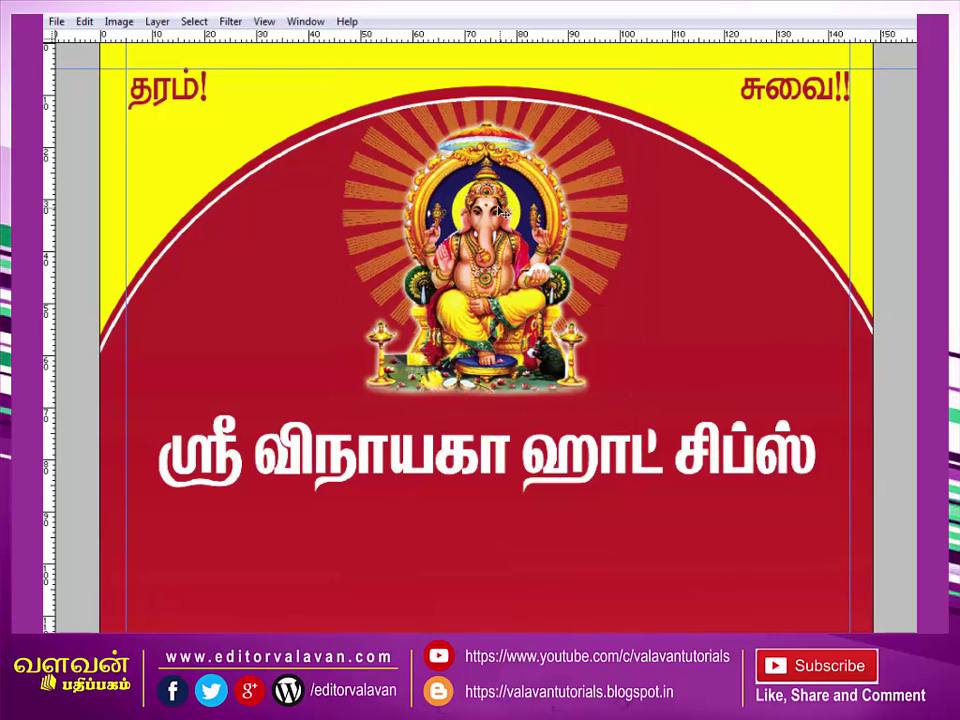
Nudge the white Tamil title up toward the Ganesha image and show the Layers palette.
scroll(497, 210, "down", 3)
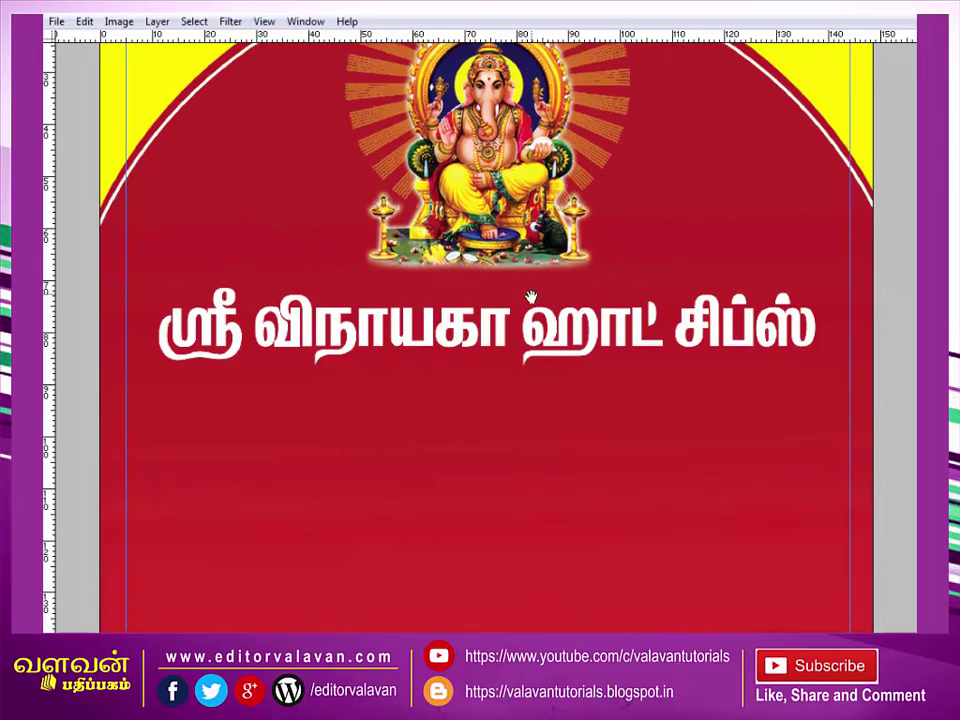
key("shift+Down")
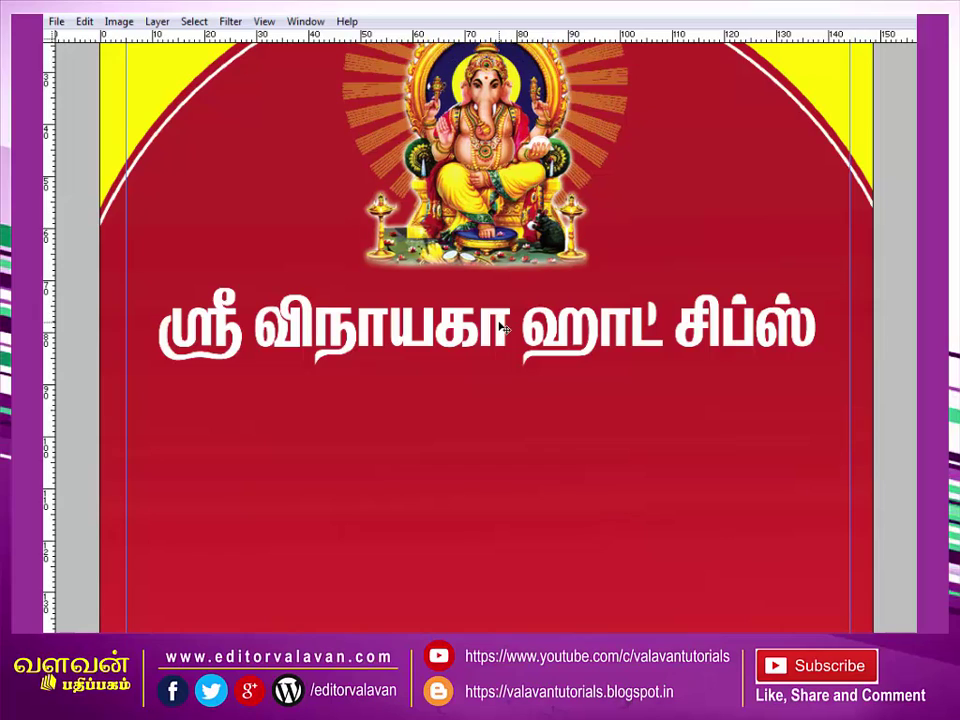
key("shift+Up")
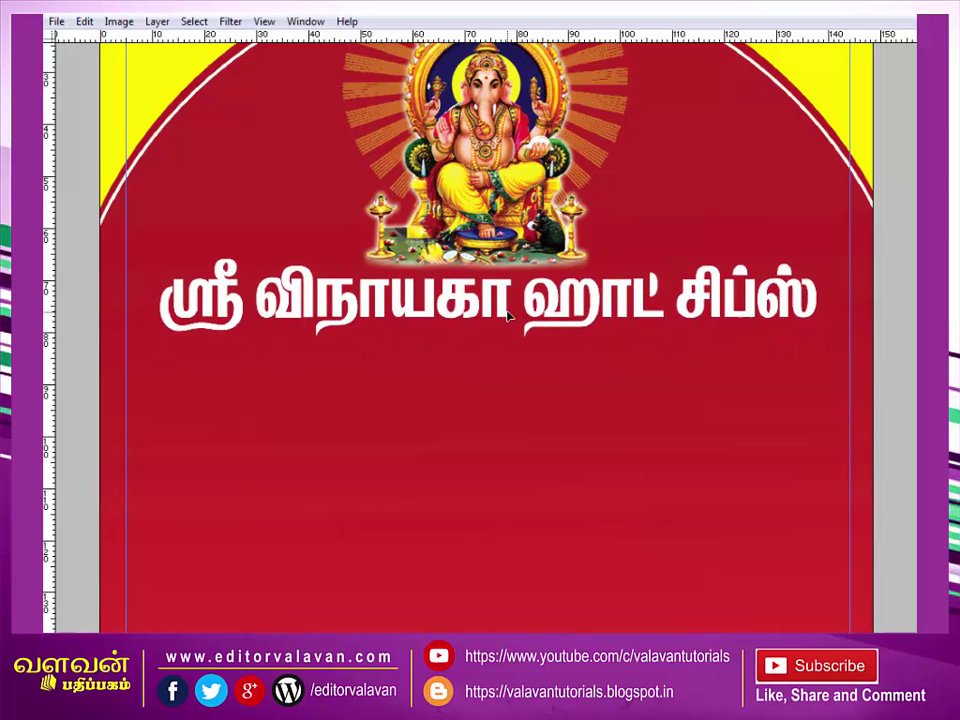
key("F7")
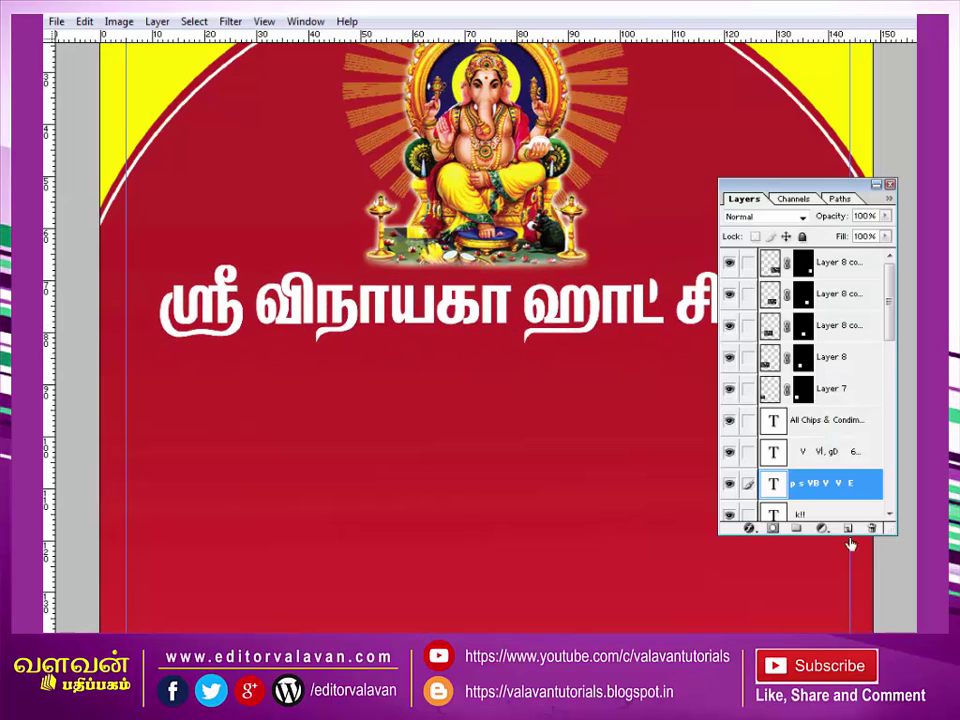
Add a Drop Shadow to the title at 100% opacity with Normal blend mode.
left_click(747, 532)
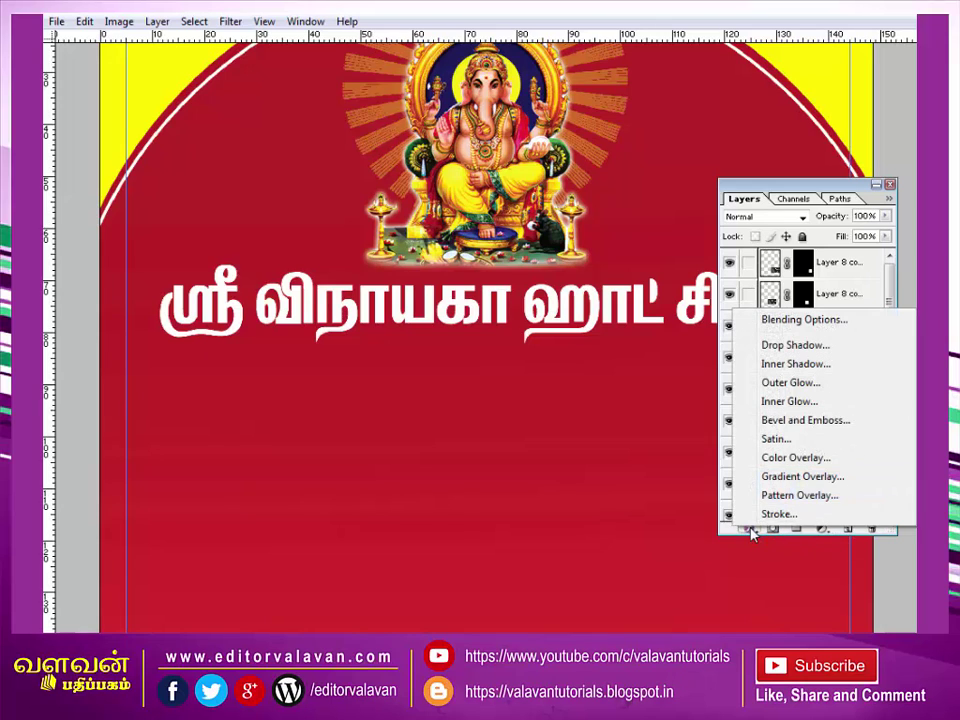
left_click(799, 347)
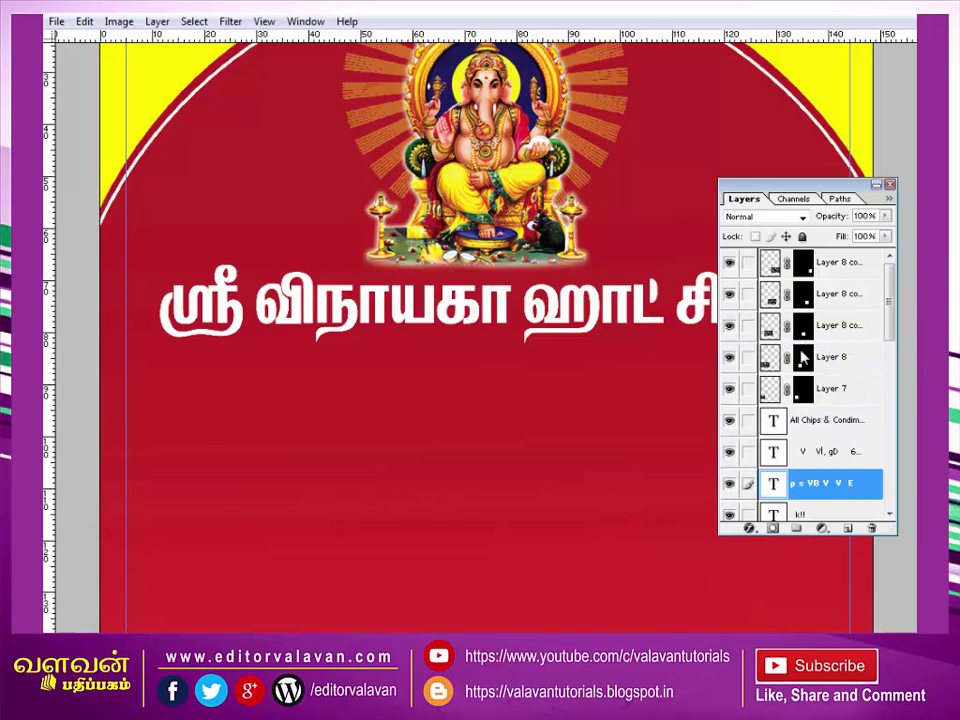
left_click_drag(594, 285, 541, 340)
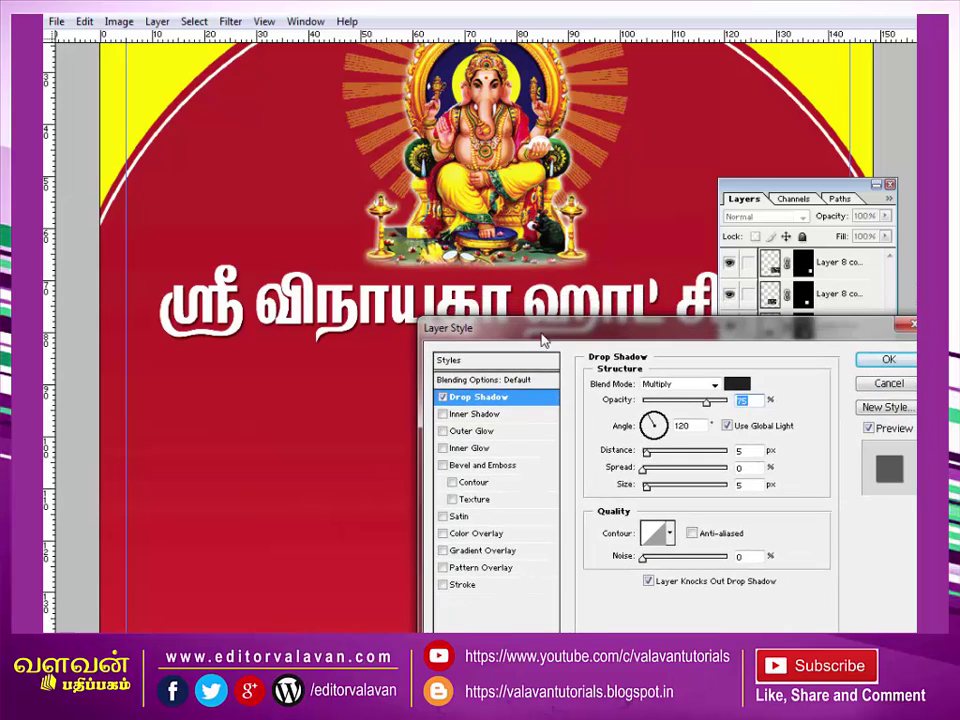
left_click_drag(709, 406, 722, 400)
left_click(714, 385)
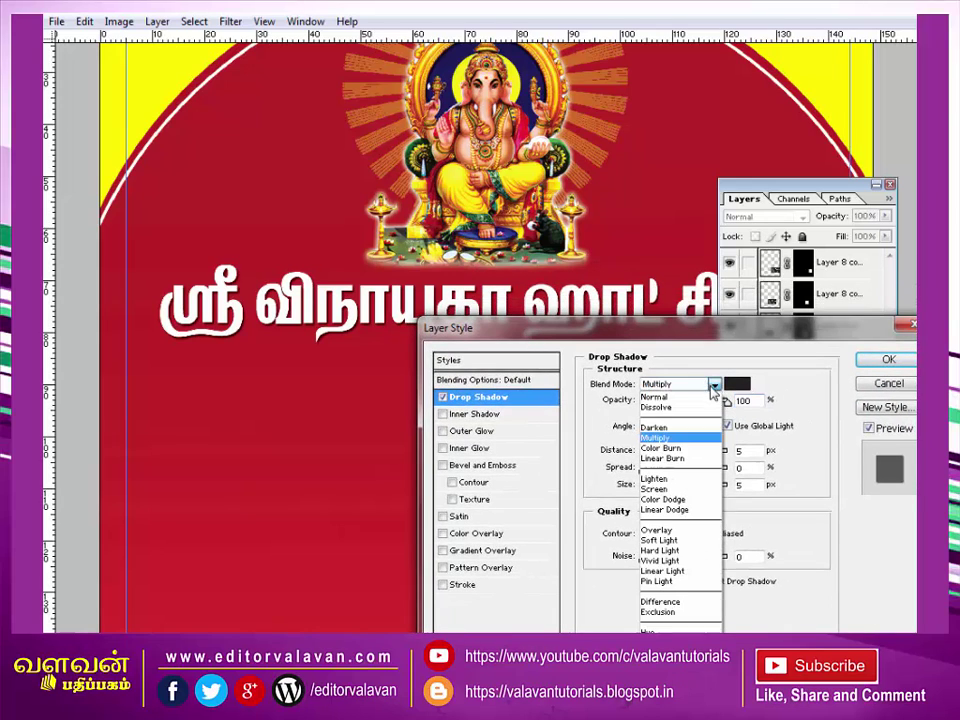
left_click(654, 392)
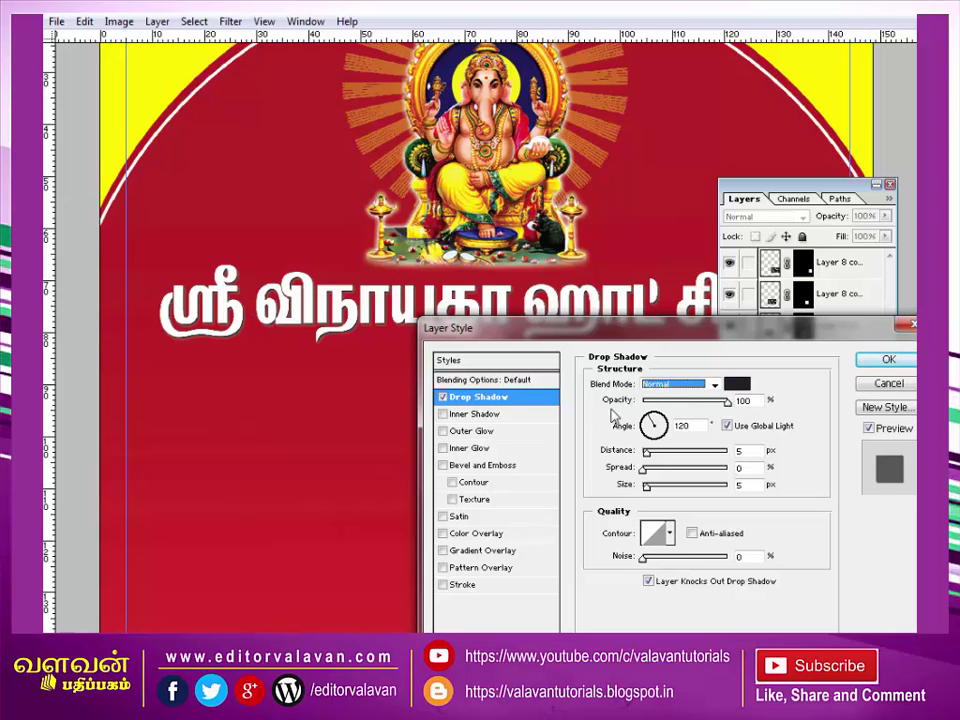
left_click(888, 360)
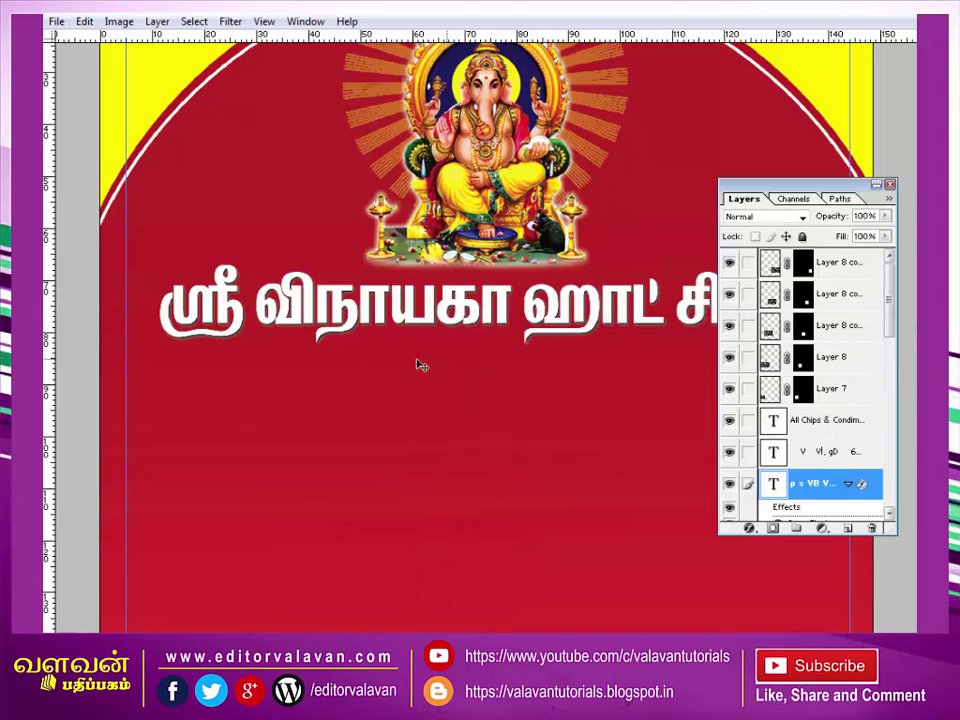
Show the Tools palette and magnify the start of the Tamil title.
left_click(303, 21)
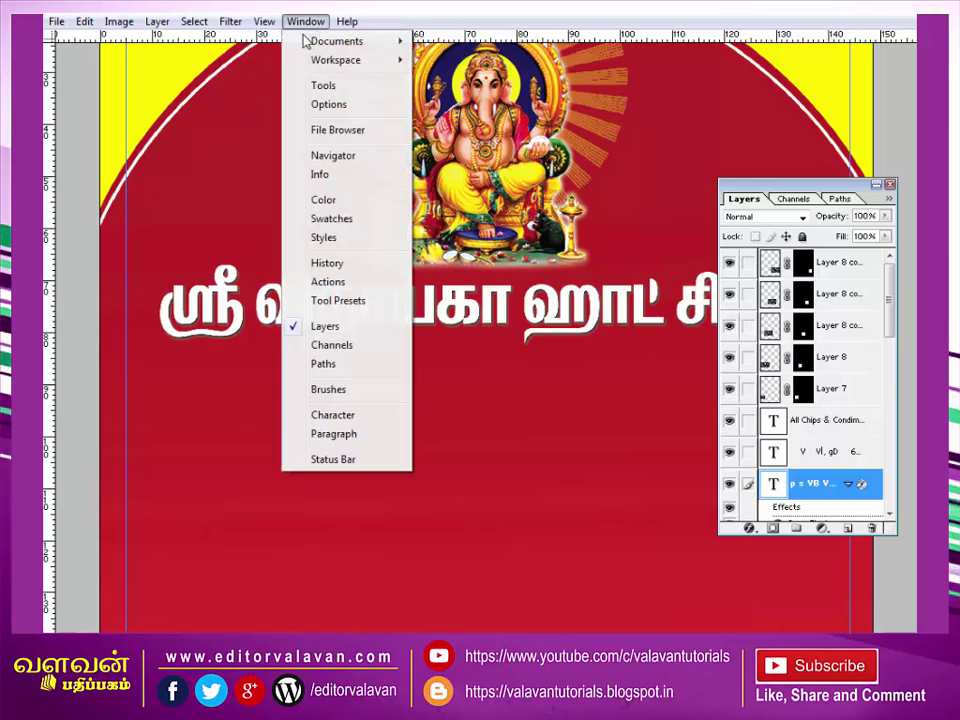
left_click(323, 85)
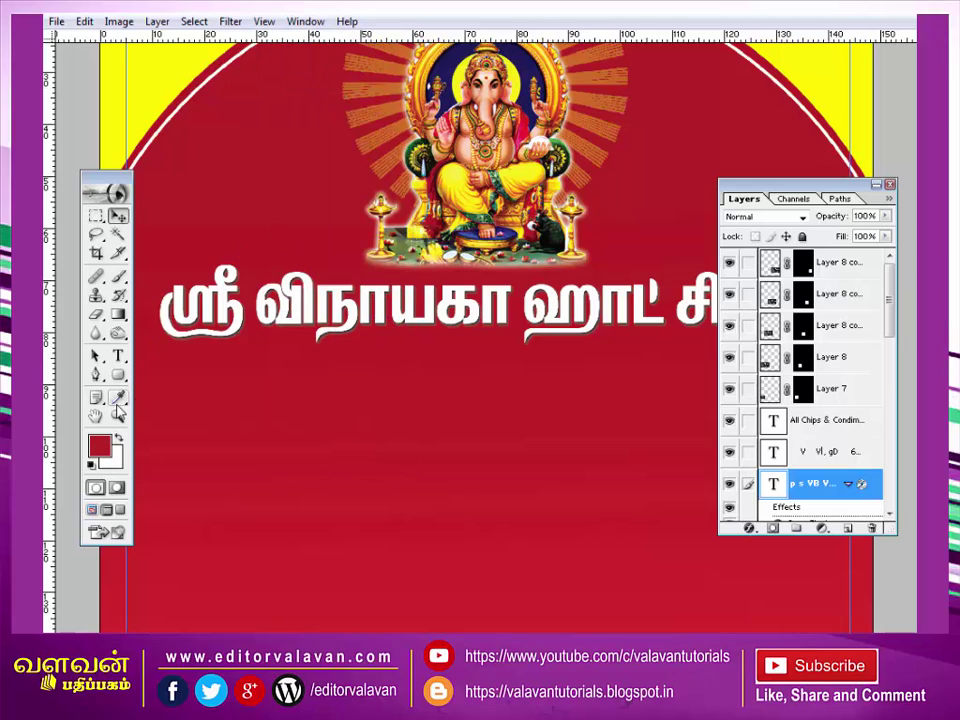
left_click_drag(378, 247, 120, 385)
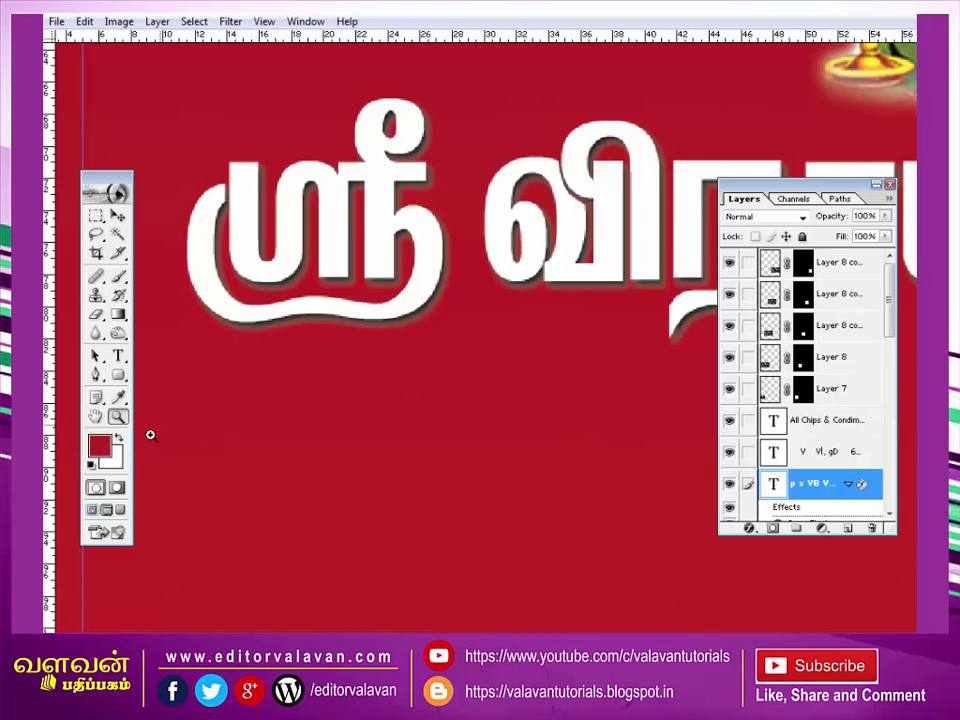
Open and cancel the Color Picker, then try a Stroke effect and discard it.
left_click(105, 451)
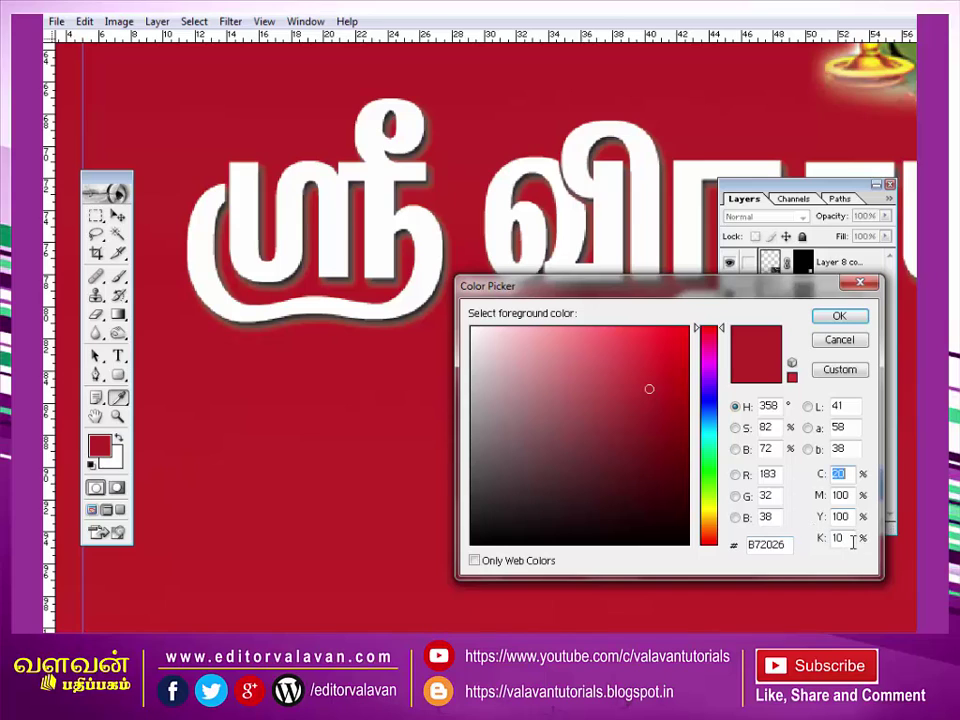
left_click(836, 341)
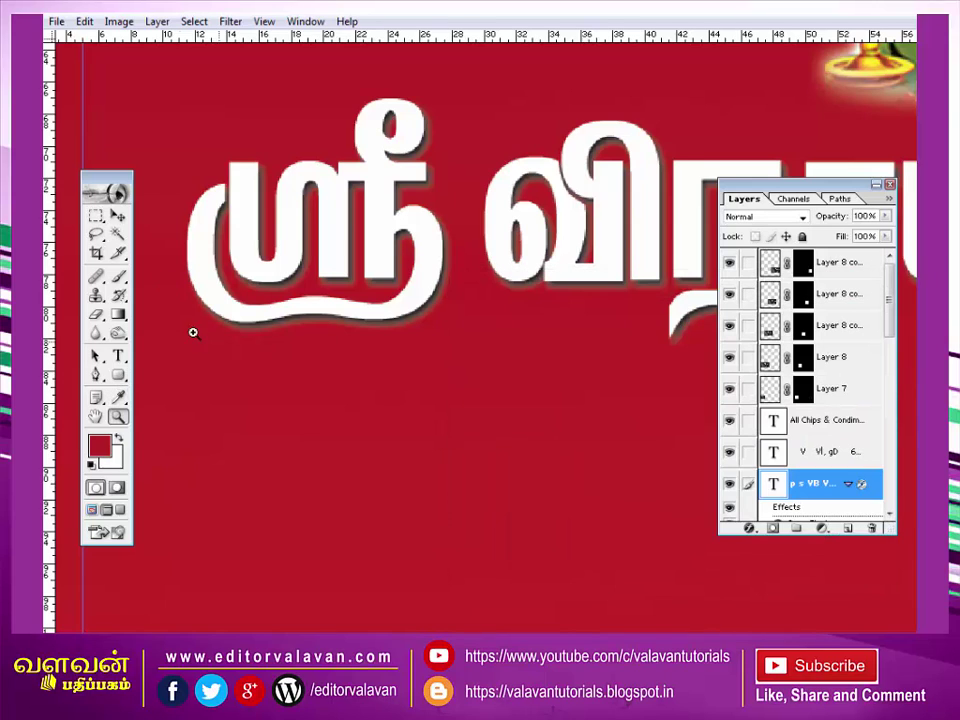
left_click(764, 528)
left_click(780, 513)
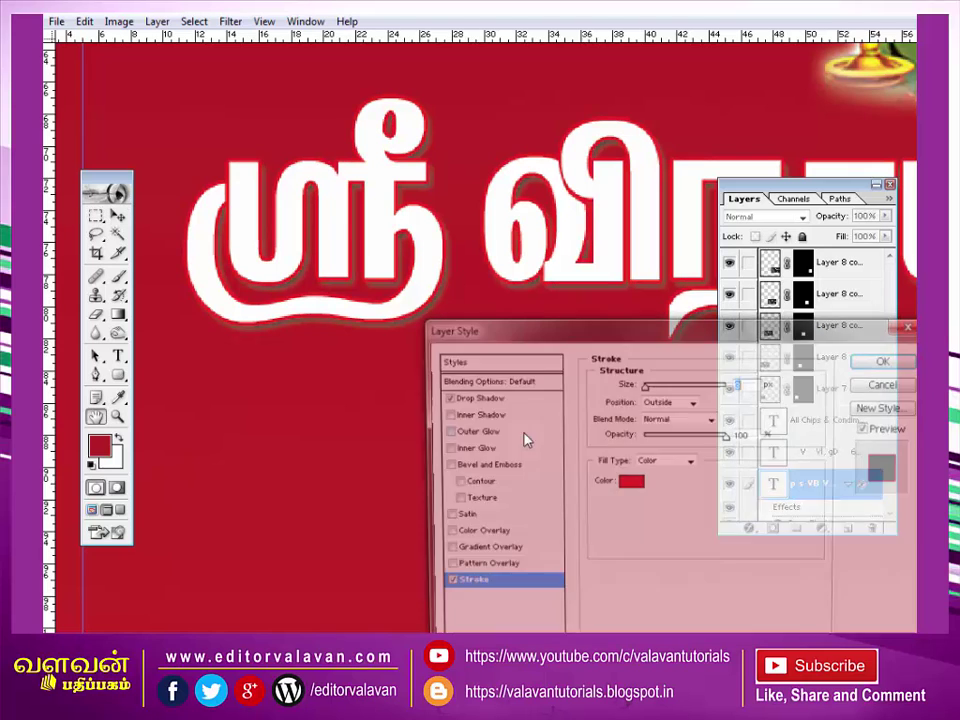
left_click(887, 383)
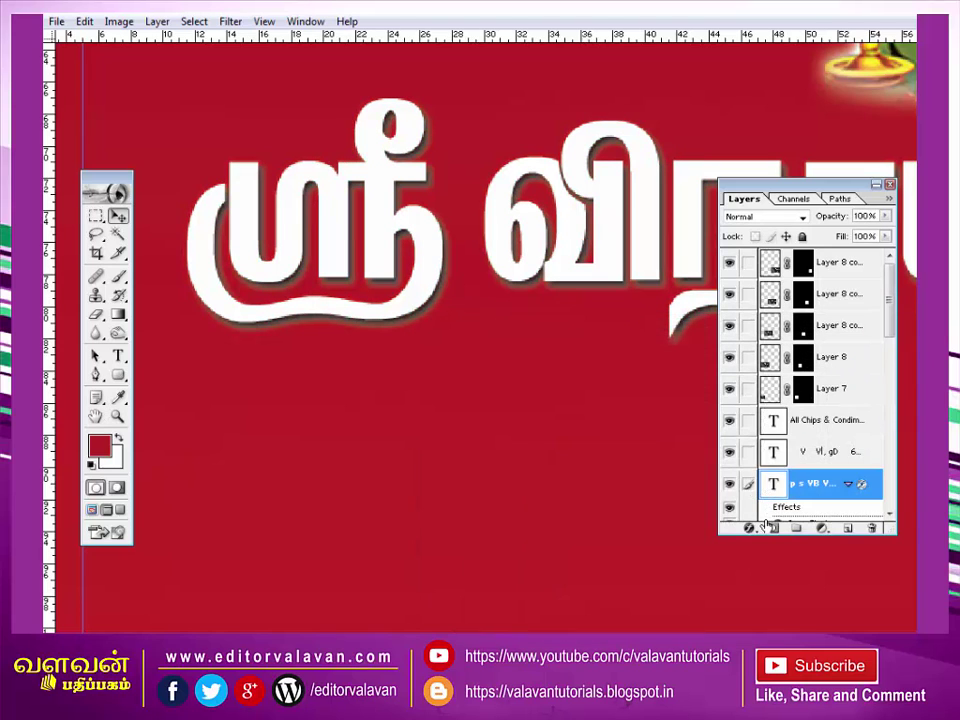
left_click(764, 528)
Set the title's drop shadow colour to near-black CMYK 100/100/100/100.
left_click(795, 344)
left_click_drag(703, 341, 651, 331)
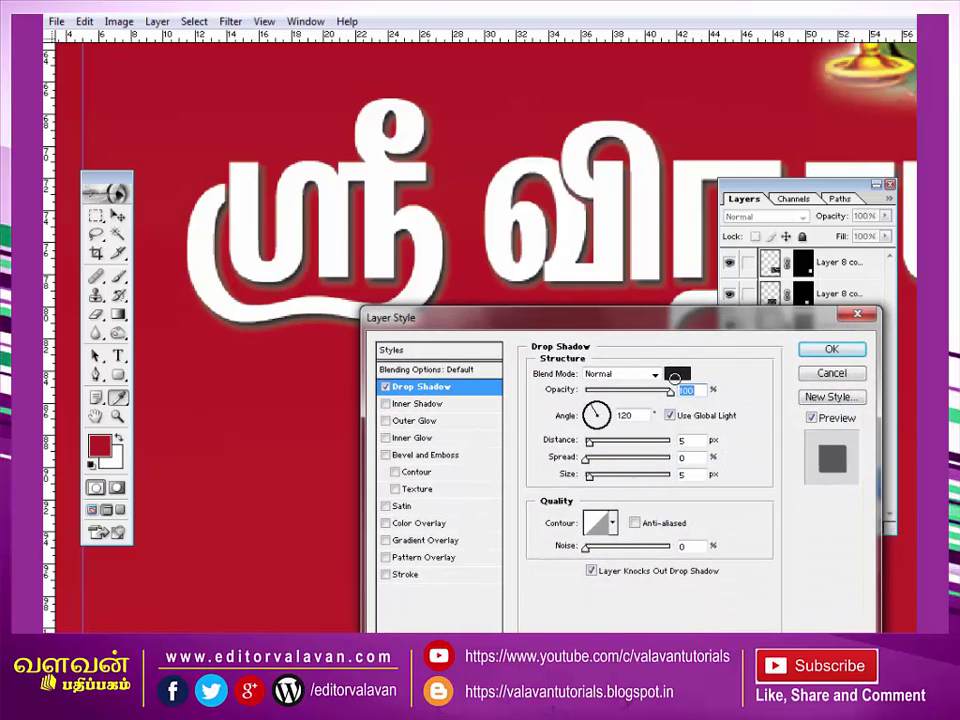
left_click(682, 373)
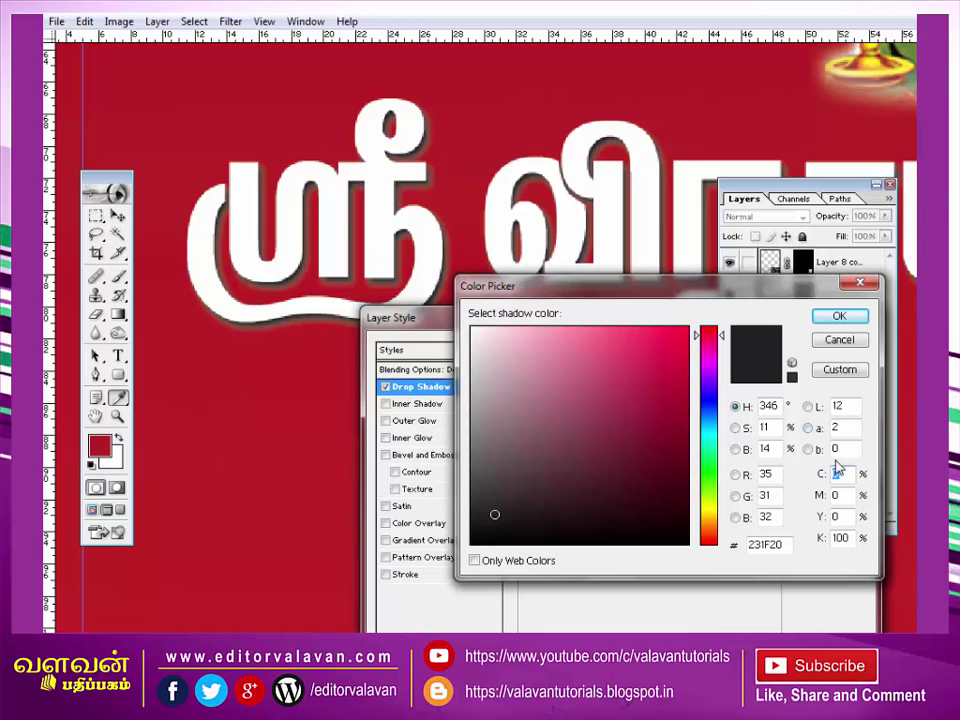
type("100")
key("Tab")
type("100")
key("Tab")
type("10")
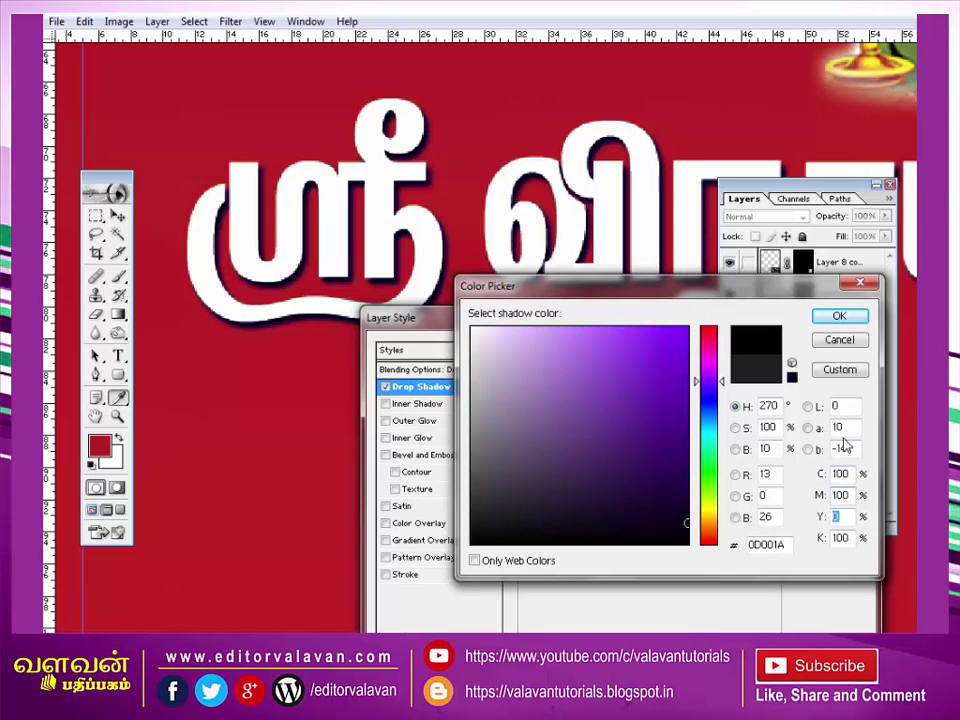
type("0")
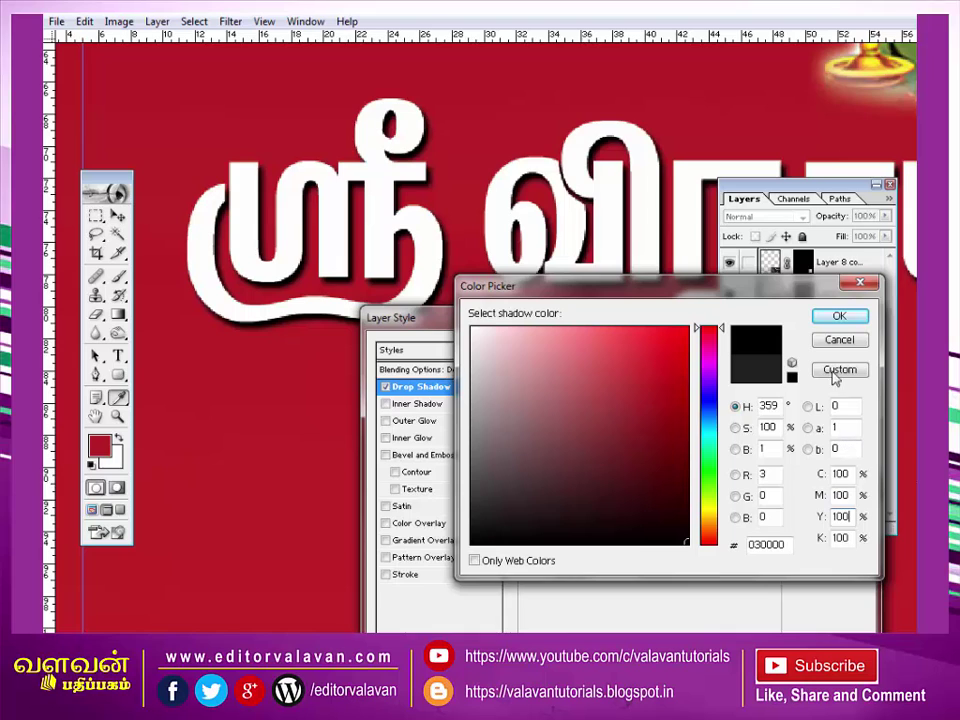
left_click(839, 316)
Raise the shadow distance to 6 px, widen its spread and soften its size, then apply.
left_click_drag(492, 331, 436, 334)
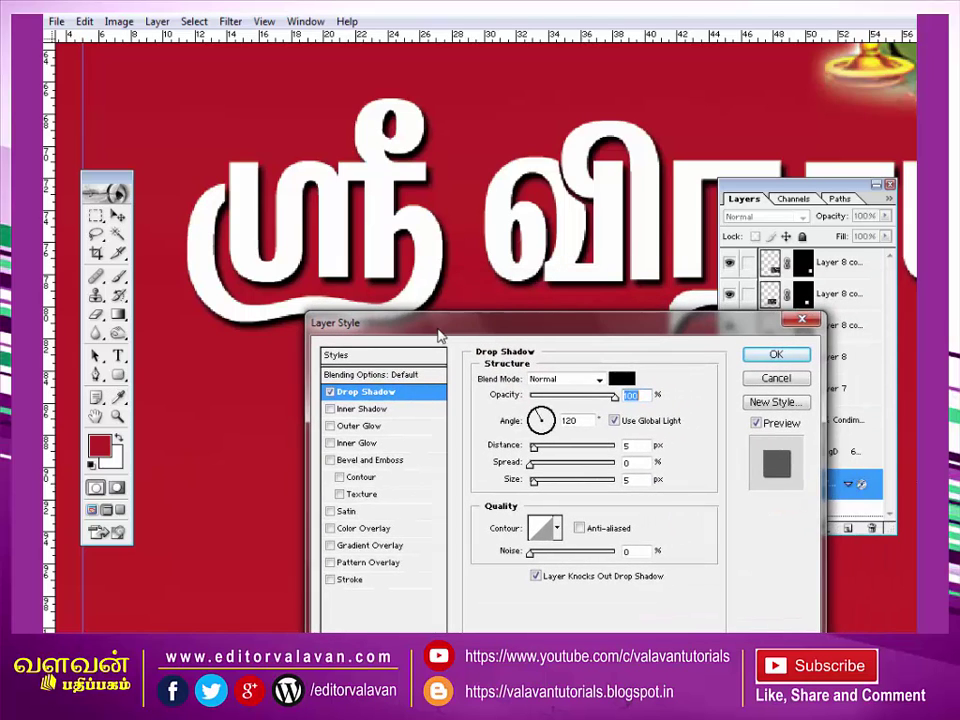
left_click_drag(533, 445, 538, 483)
left_click(533, 462)
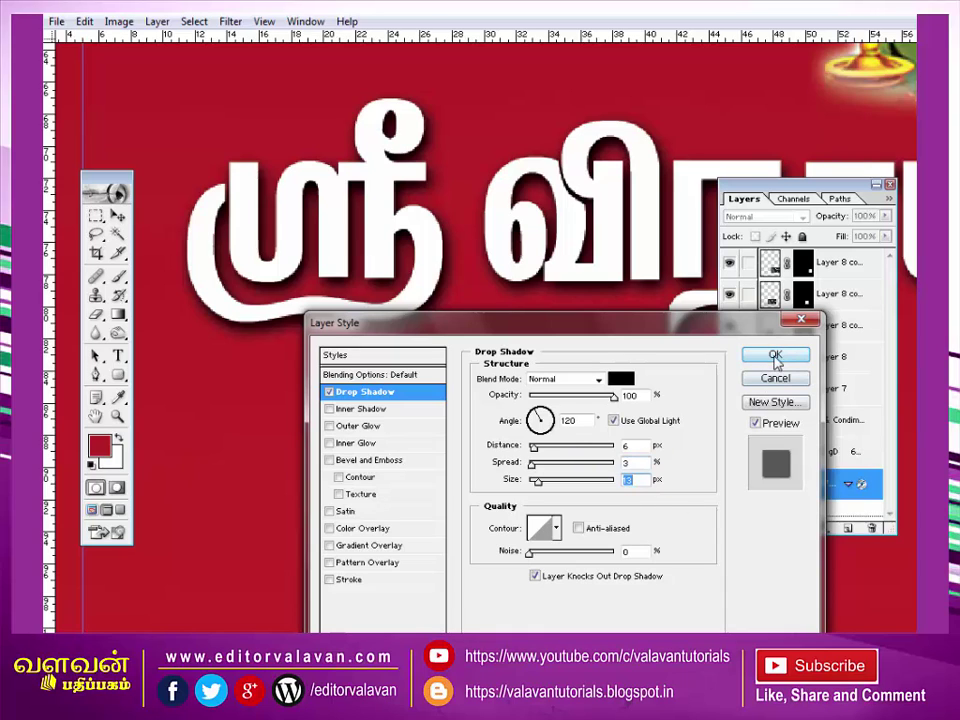
key("Return")
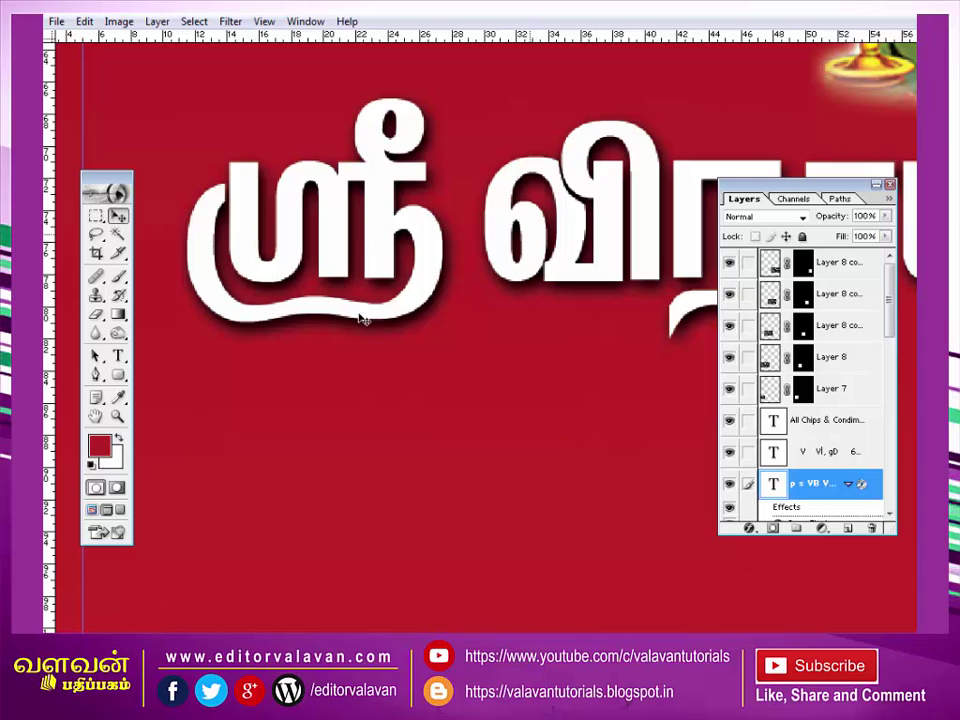
Fit the flyer on screen, then magnify the photo frames and banner area.
left_click(118, 416)
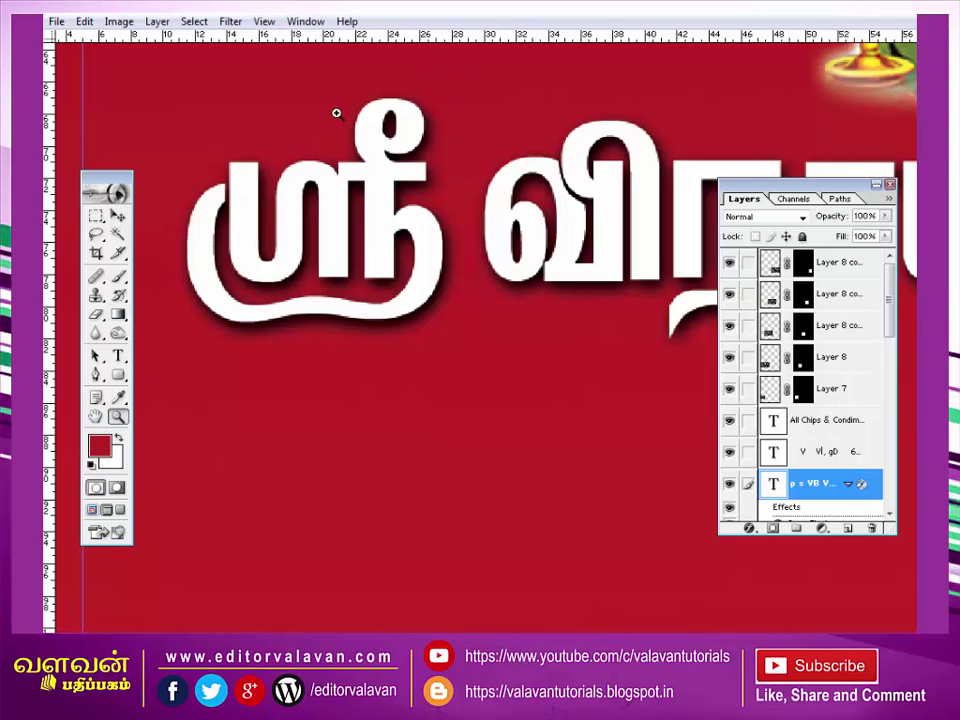
key("Return")
left_click(467, 48)
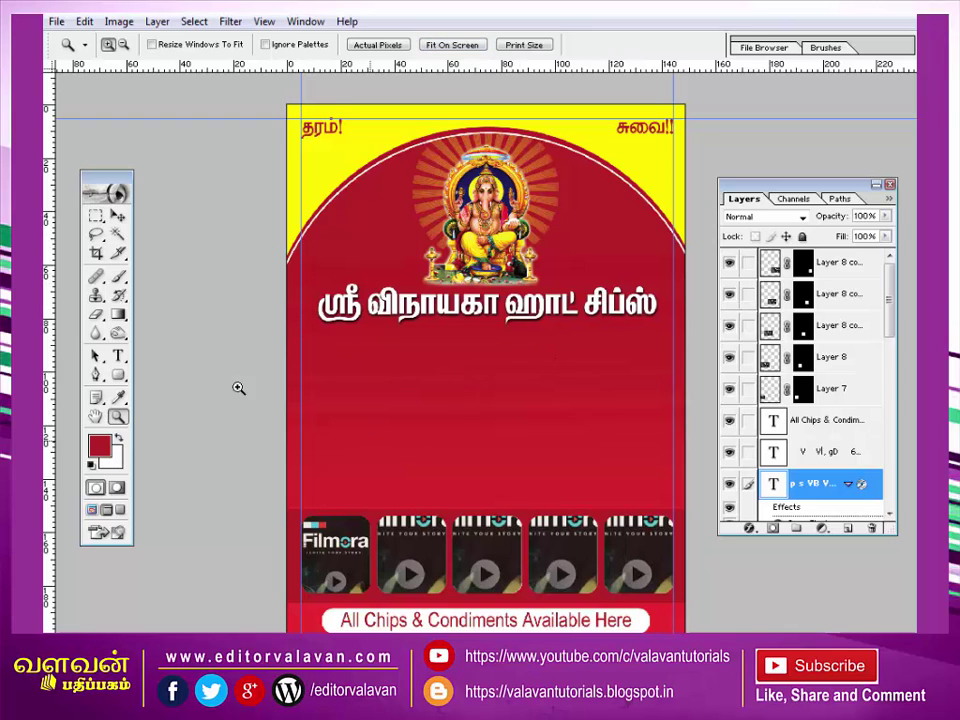
left_click_drag(288, 452, 419, 604)
left_click_drag(500, 628, 502, 632)
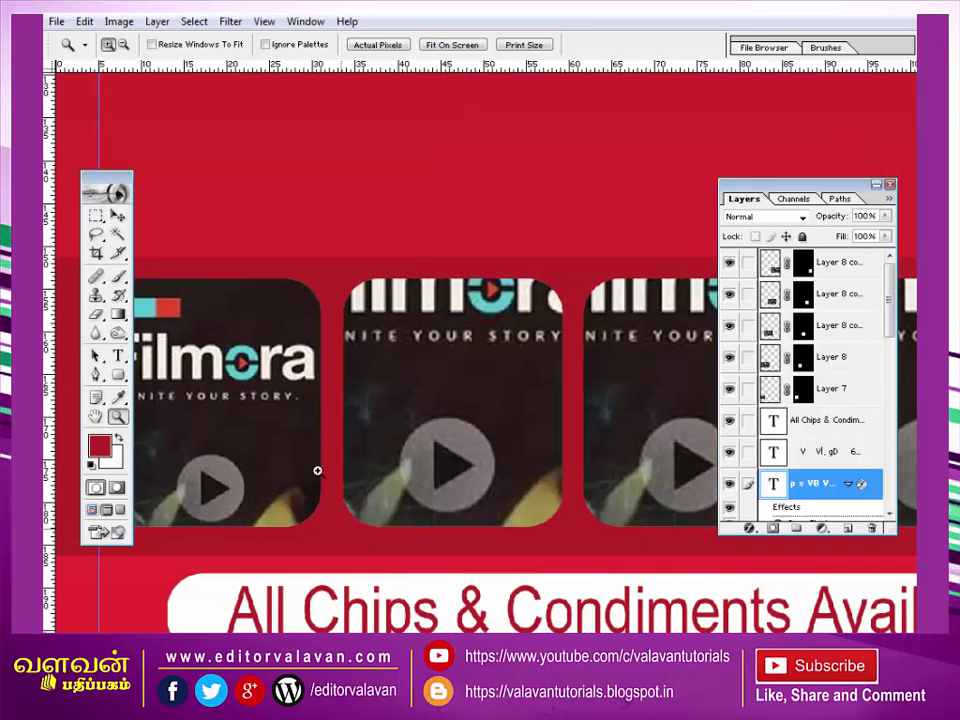
Select Layer 5, the first photo frame's base box, from the stacked layers.
left_click(118, 216)
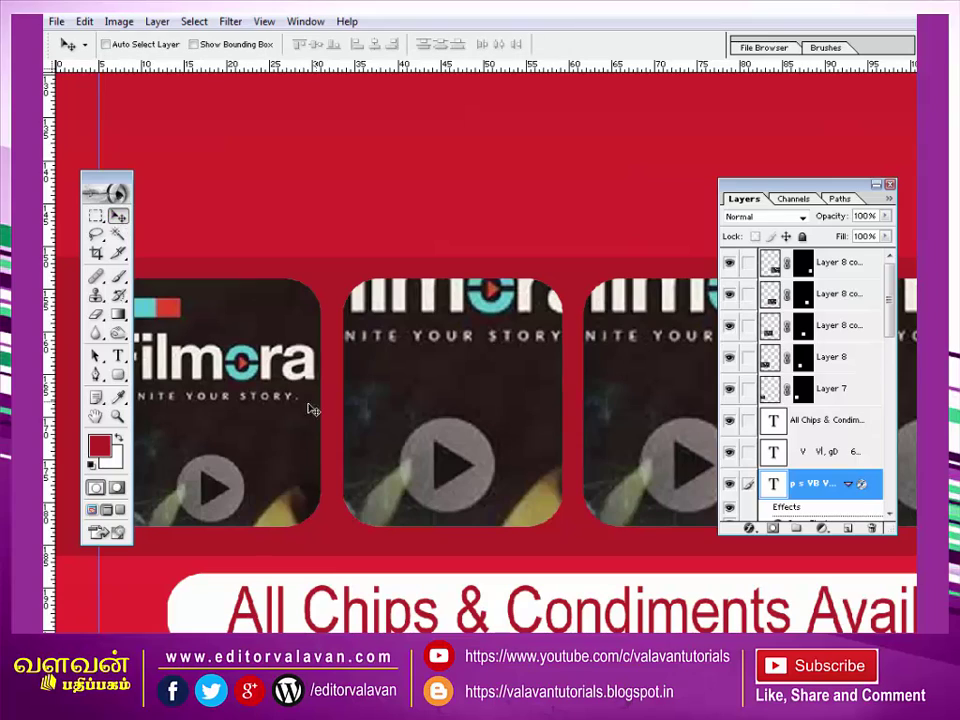
right_click(270, 400)
left_click(295, 410)
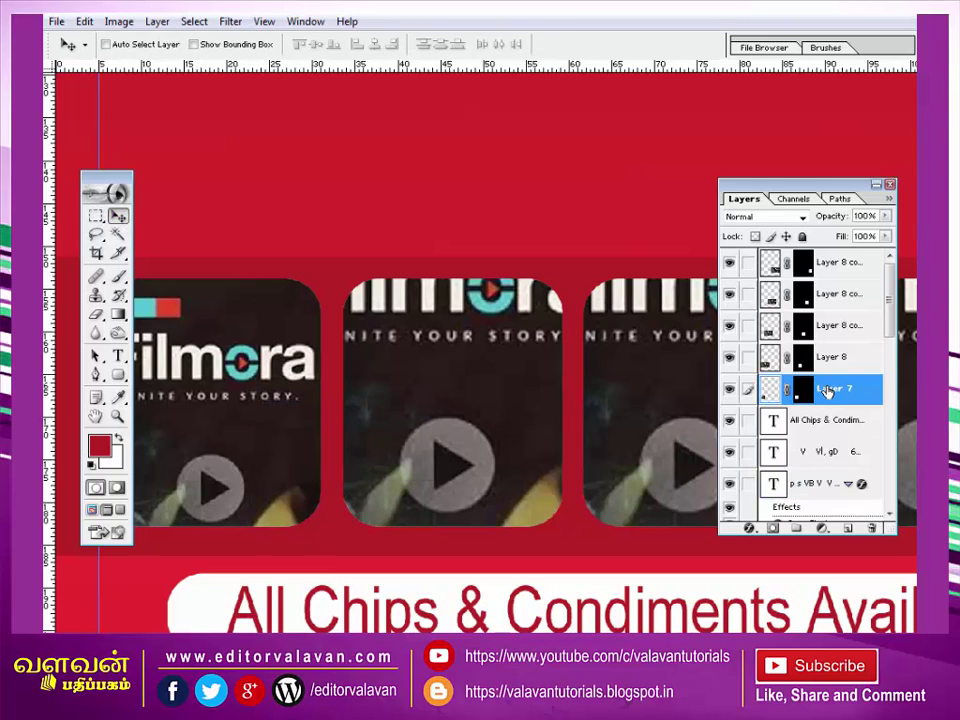
right_click(307, 413)
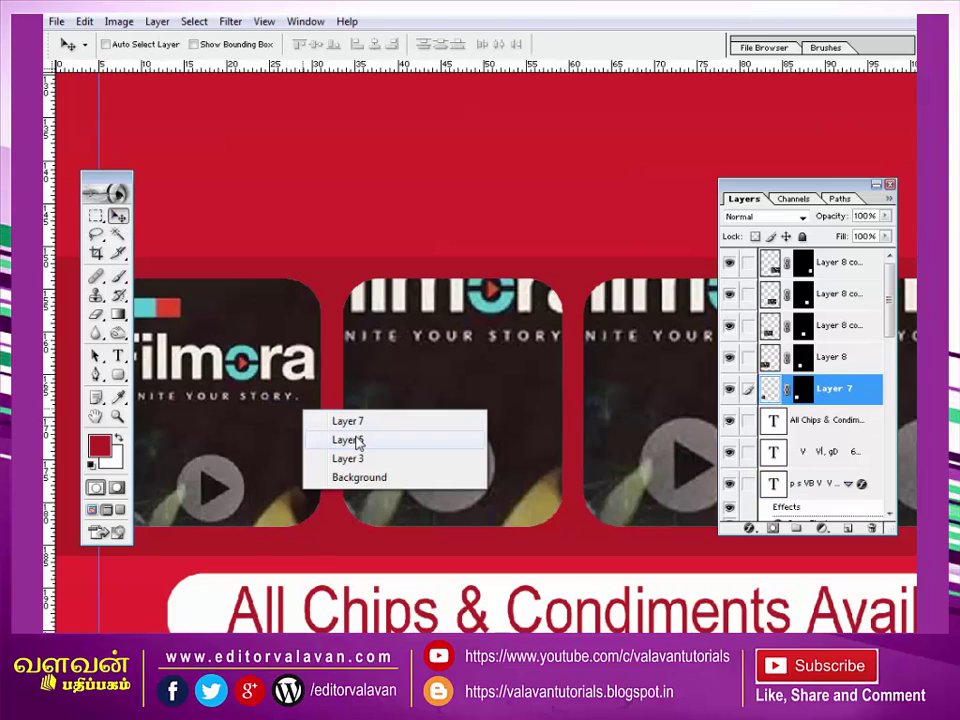
left_click(357, 439)
scroll(848, 503, "down", 3)
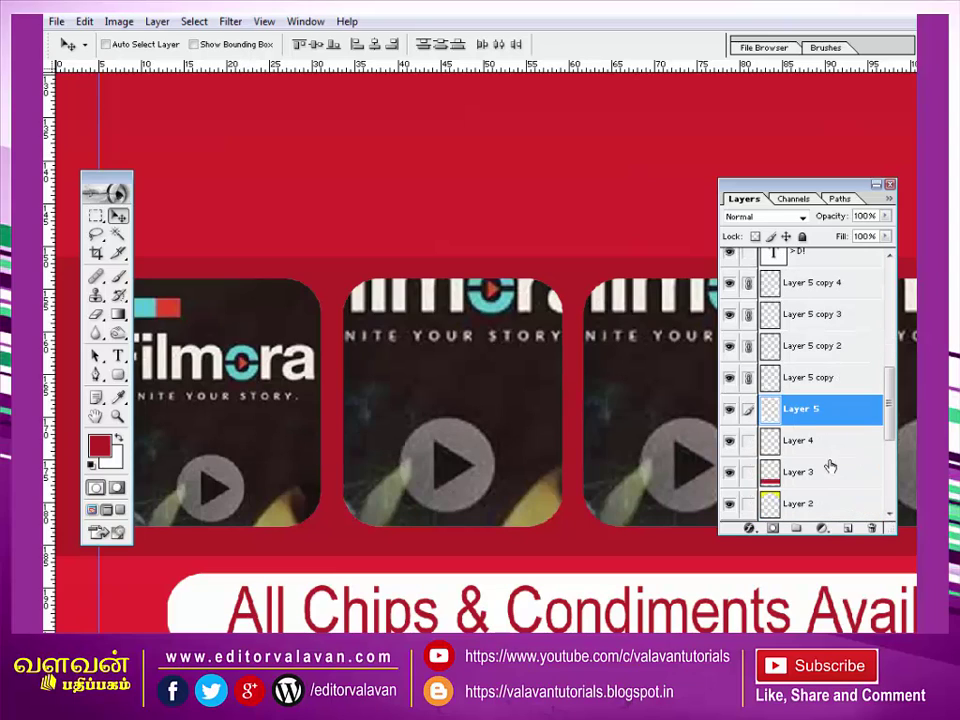
scroll(825, 460, "up", 2)
scroll(818, 468, "down", 1)
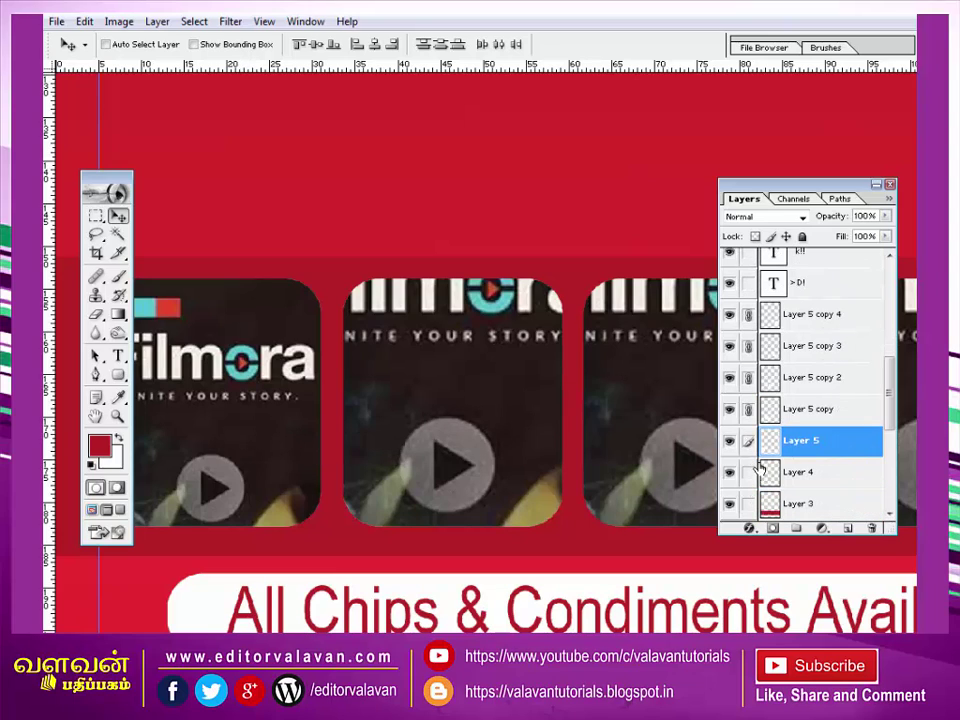
Add a 3 px outside Stroke to Layer 5 and set its colour to white.
left_click(750, 527)
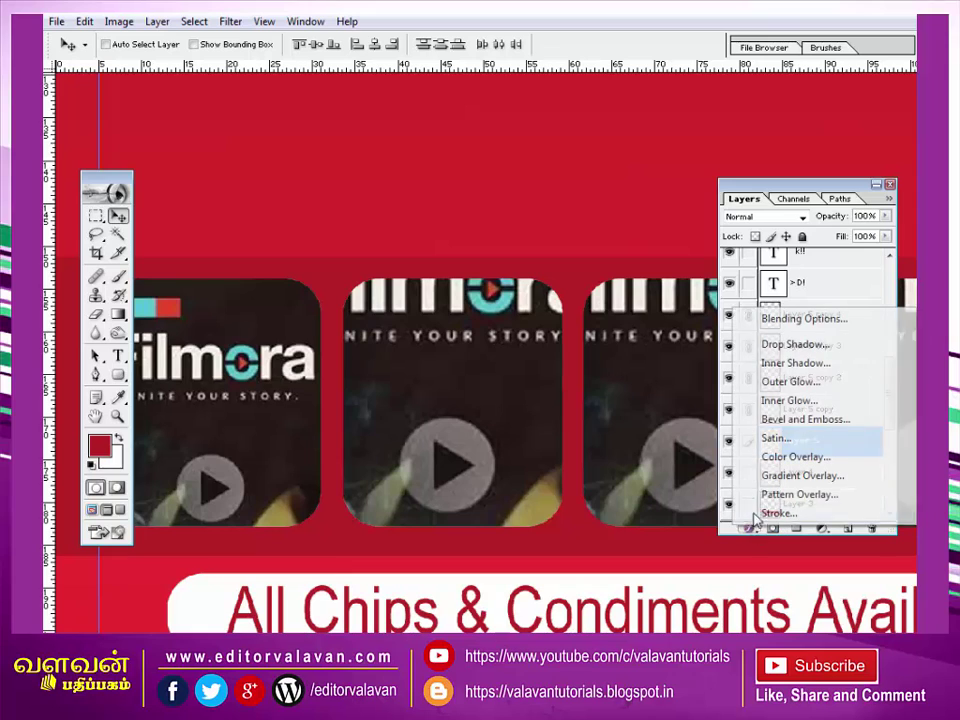
left_click(785, 512)
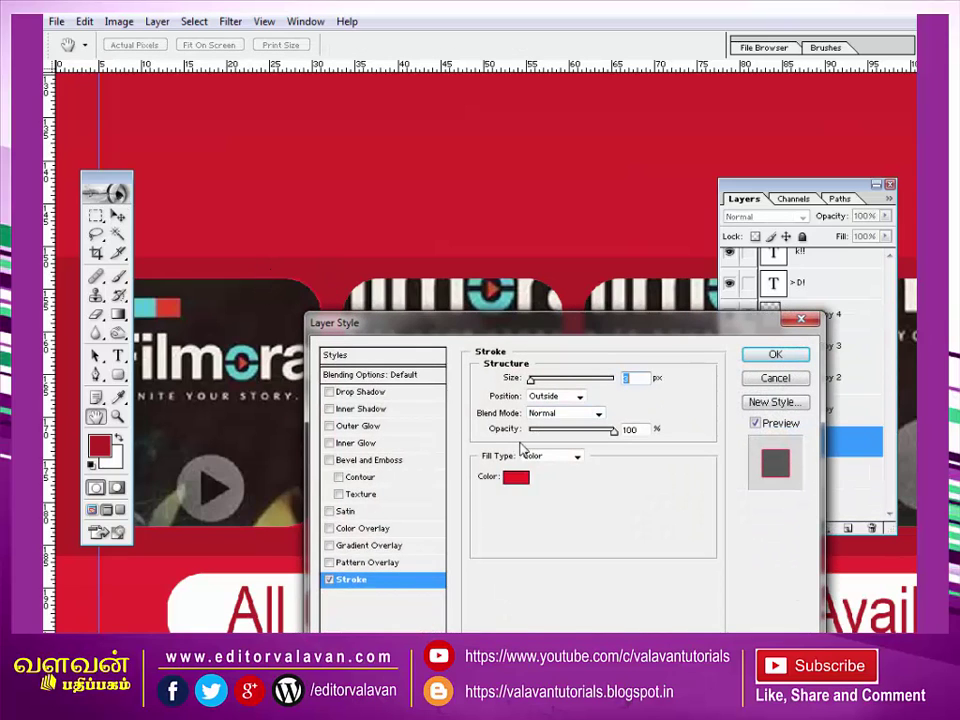
left_click(516, 477)
left_click(337, 278)
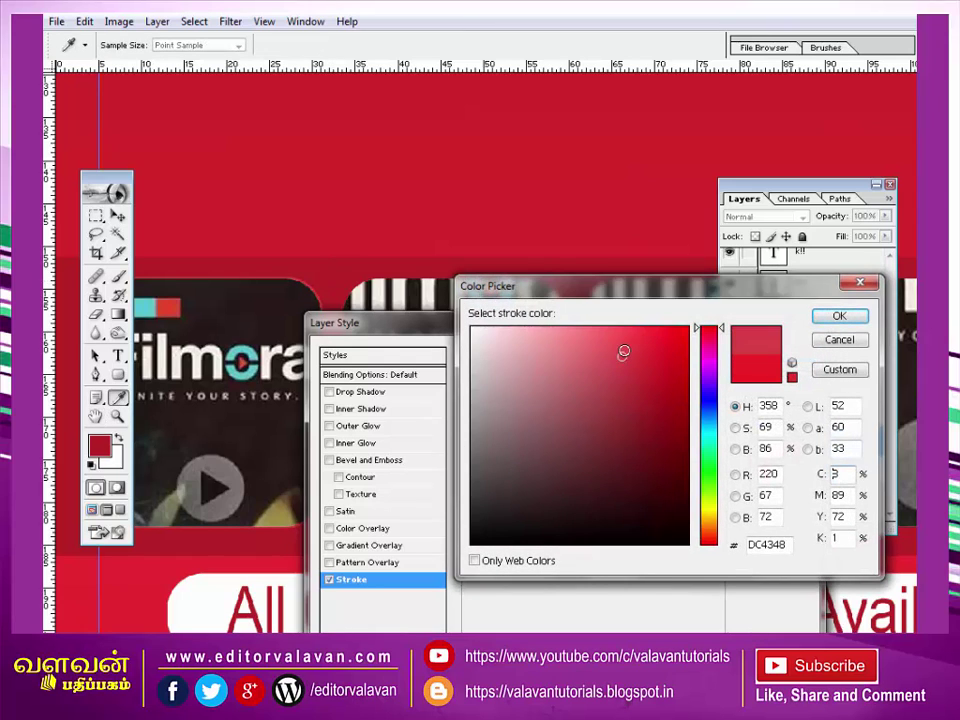
left_click(682, 442)
left_click_drag(682, 442, 689, 512)
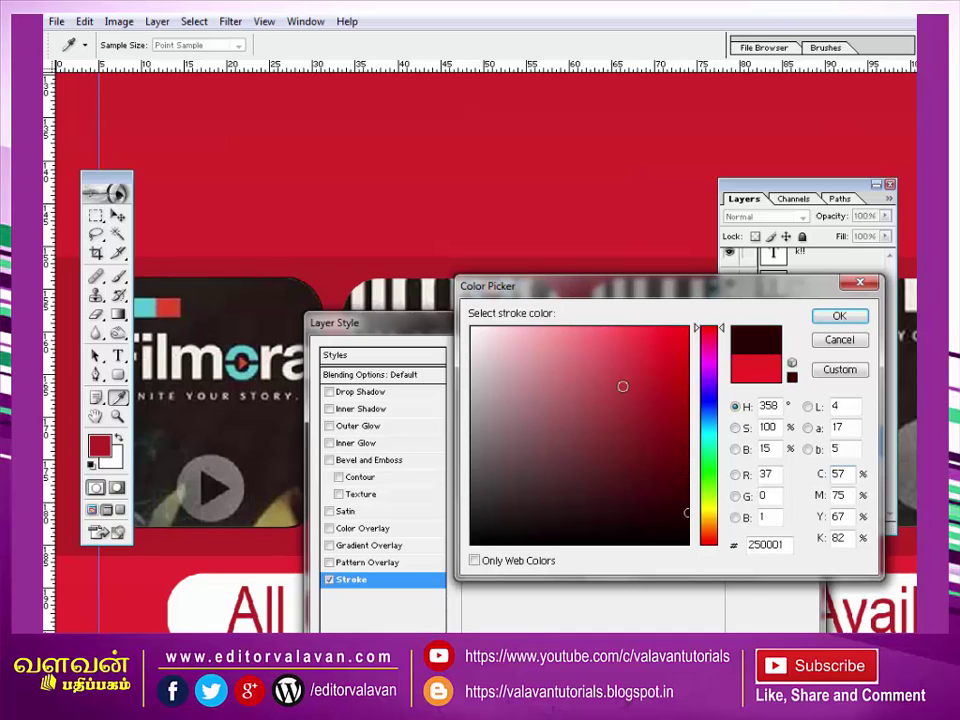
left_click(540, 327)
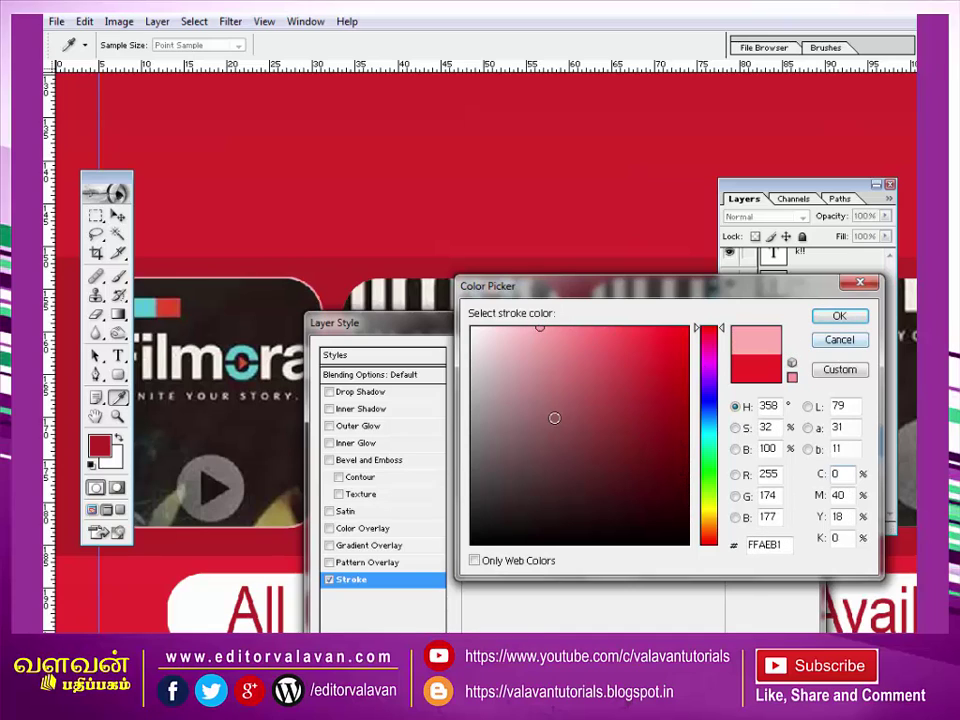
left_click(471, 327)
left_click(839, 316)
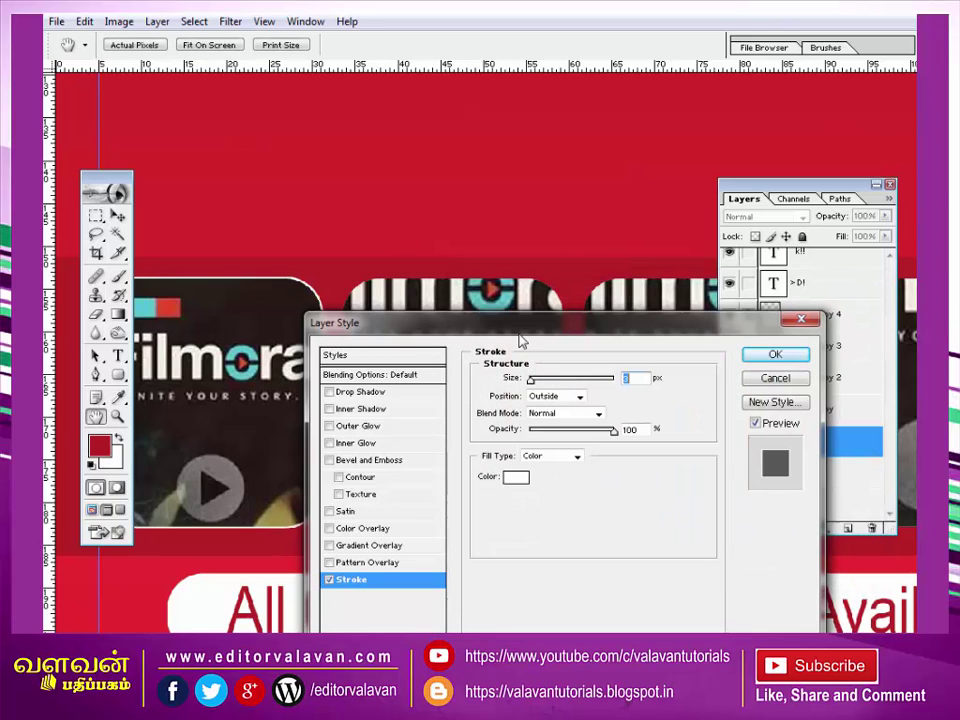
left_click(775, 355)
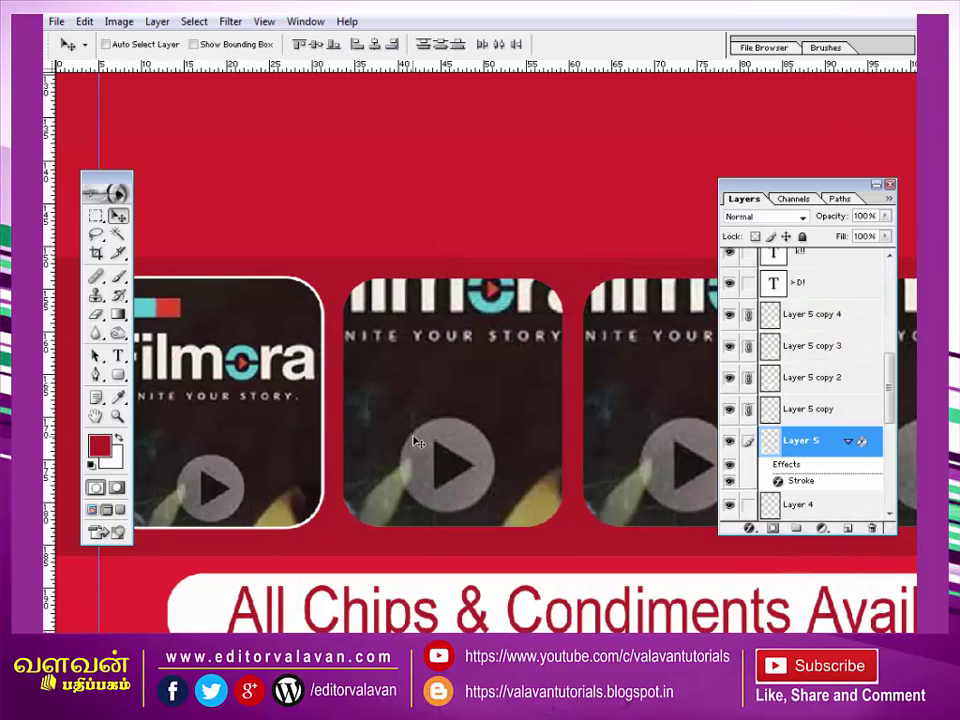
key("Tab")
right_click(334, 401)
left_click(372, 407)
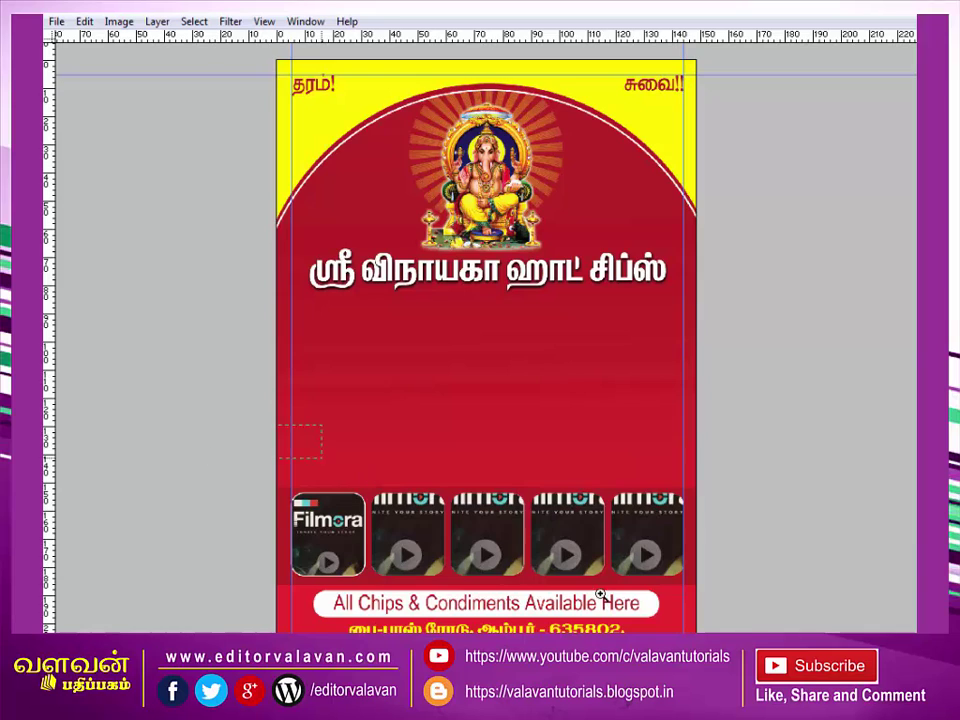
left_click(541, 601)
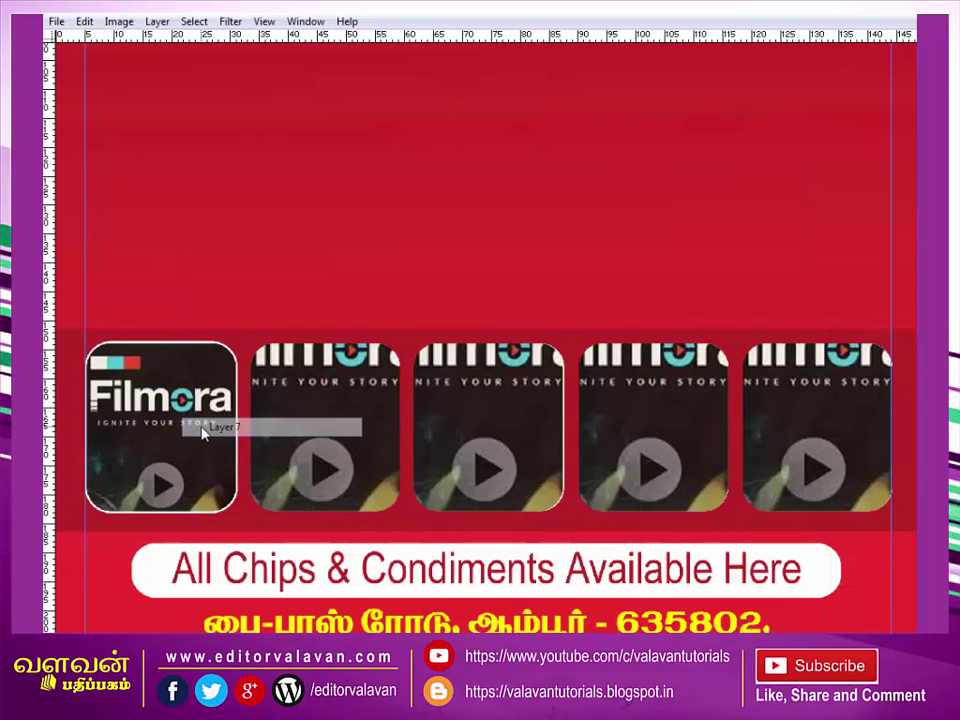
key("Tab")
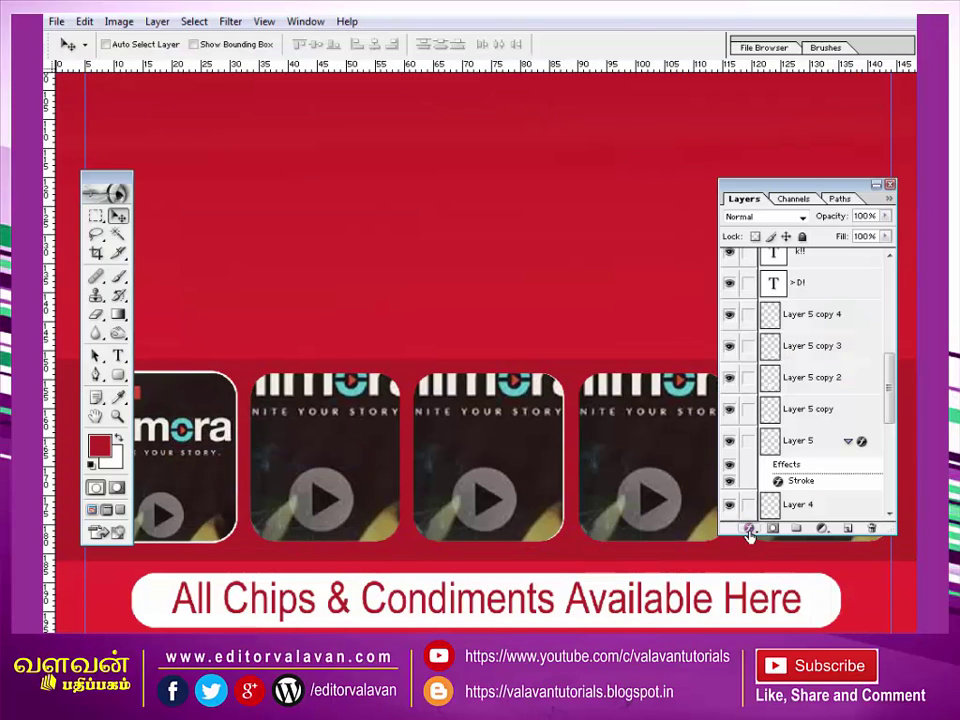
left_click(749, 528)
left_click(335, 450)
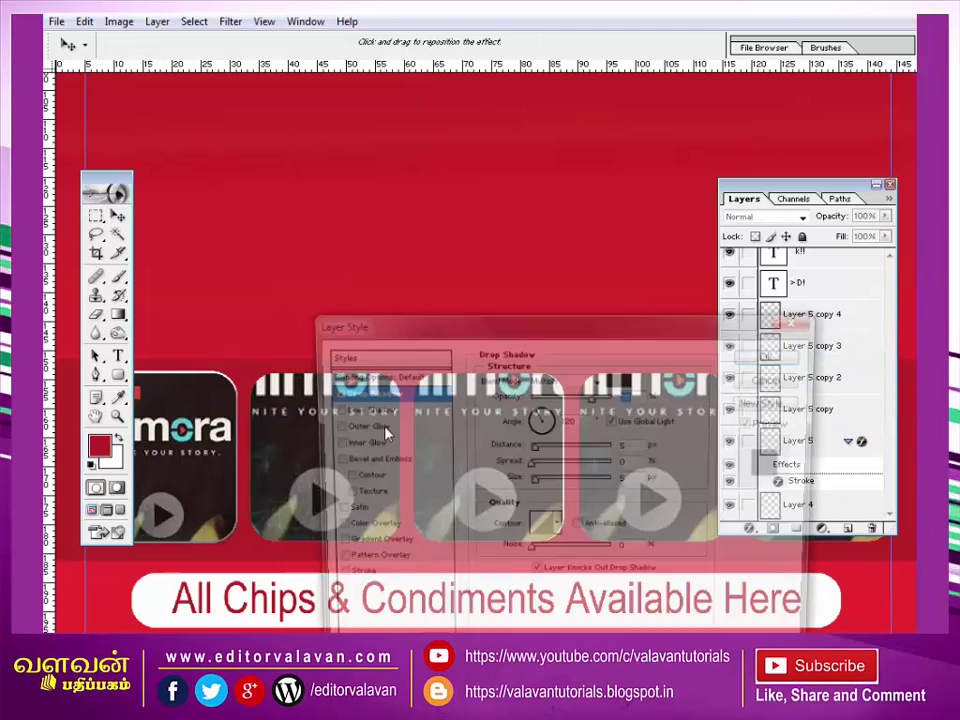
left_click_drag(395, 322, 462, 293)
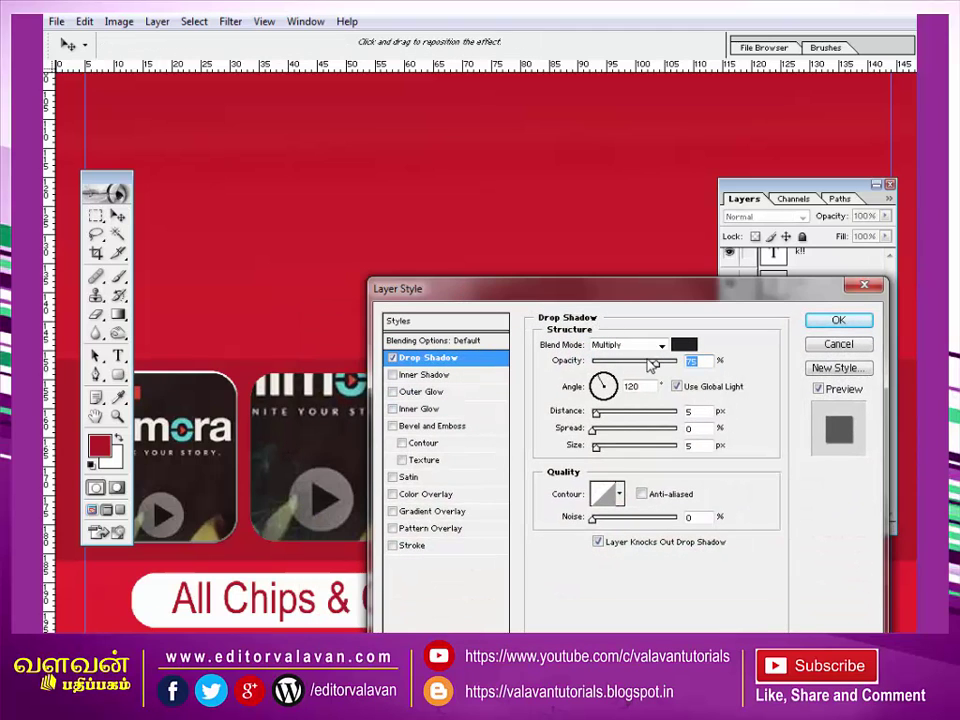
left_click_drag(651, 366, 698, 364)
left_click(661, 345)
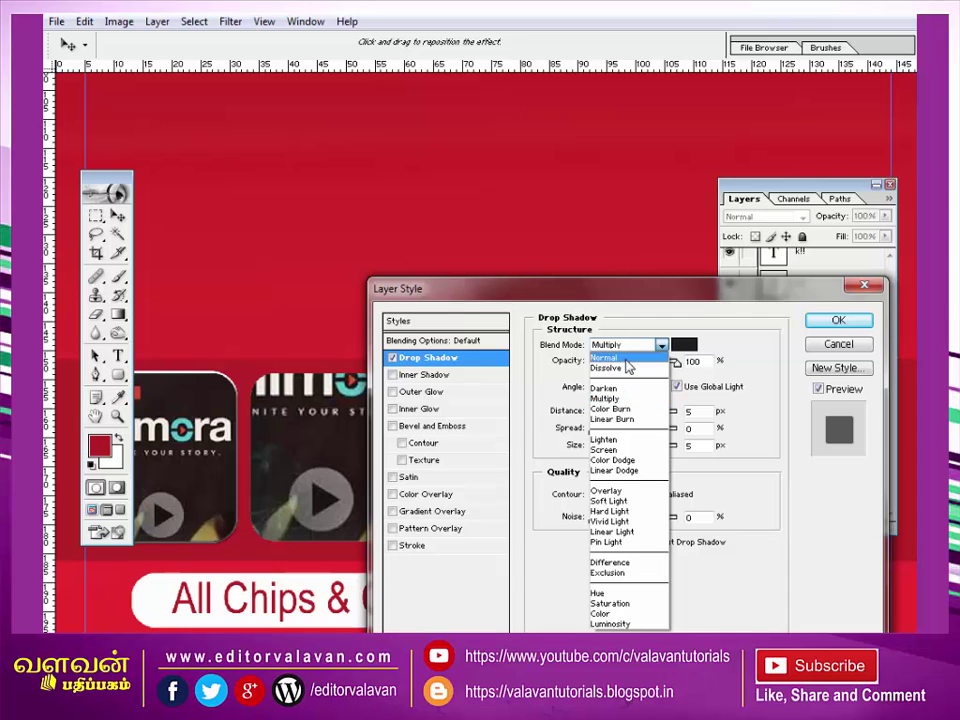
left_click(604, 357)
left_click(684, 344)
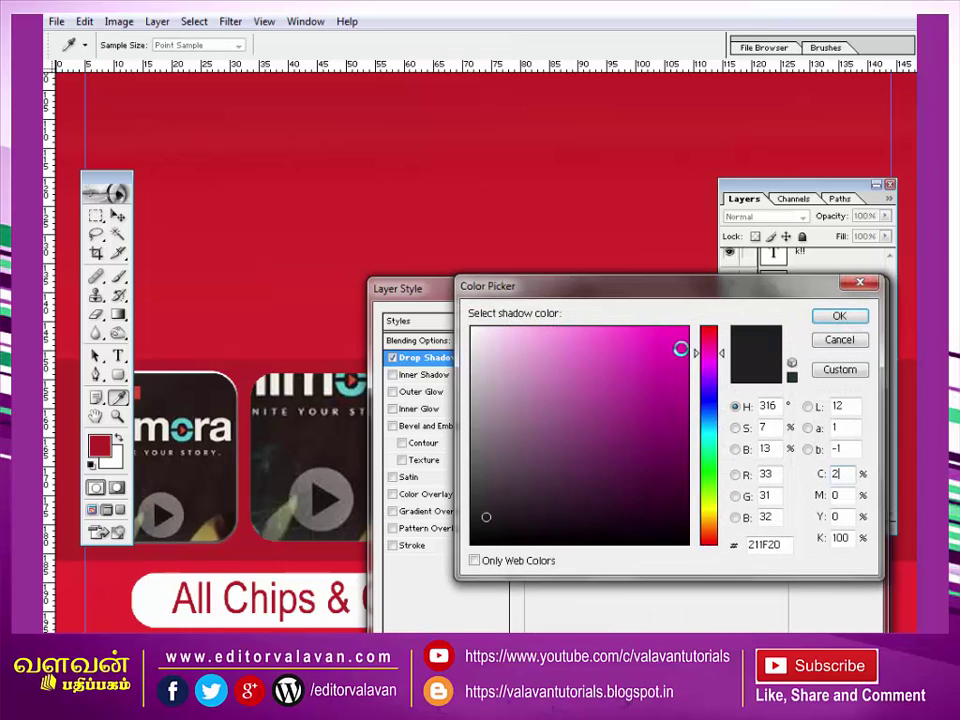
type("5")
key("BackSpace")
key("BackSpace")
type("100")
key("Tab")
type("100")
key("Tab")
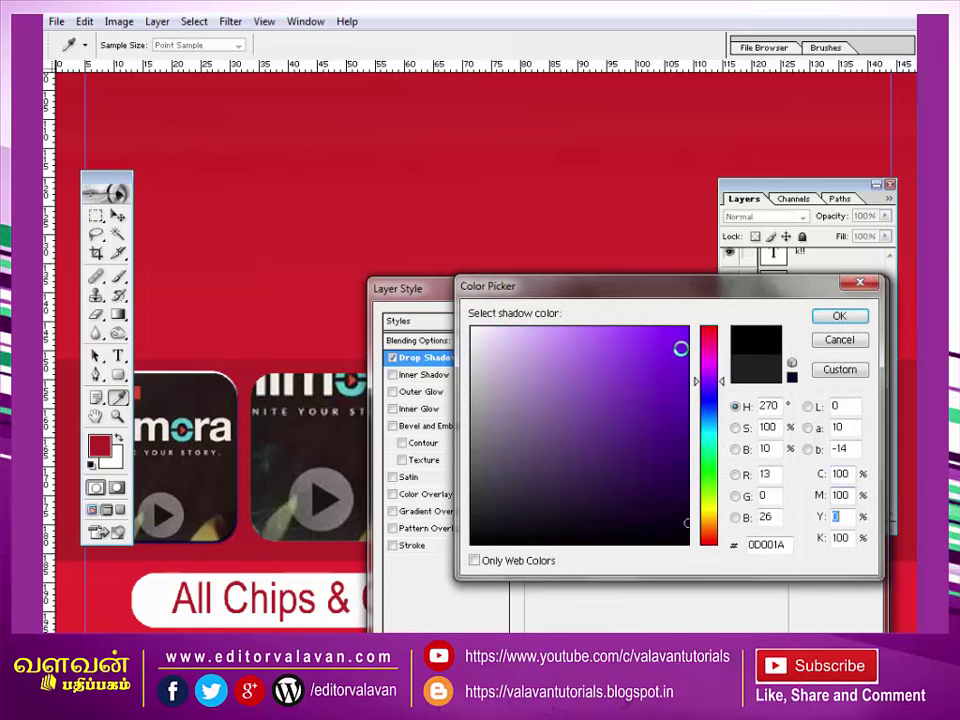
type("100")
key("Return")
mouse_move(422, 283)
left_mouse_down()
mouse_move(540, 222)
mouse_move(541, 258)
left_mouse_up()
type("6")
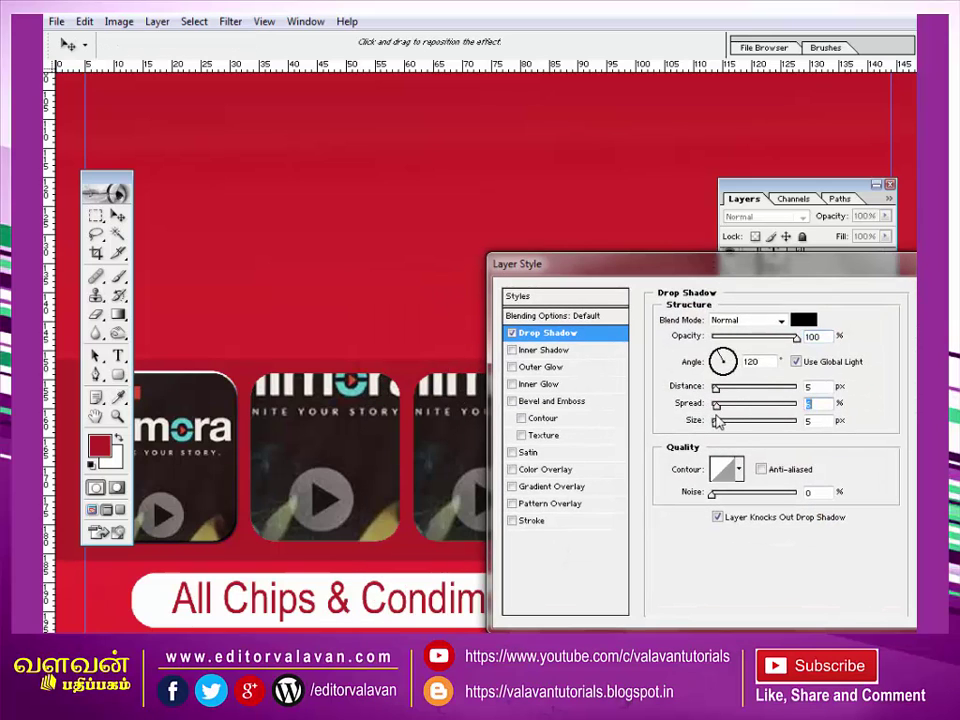
key("Tab")
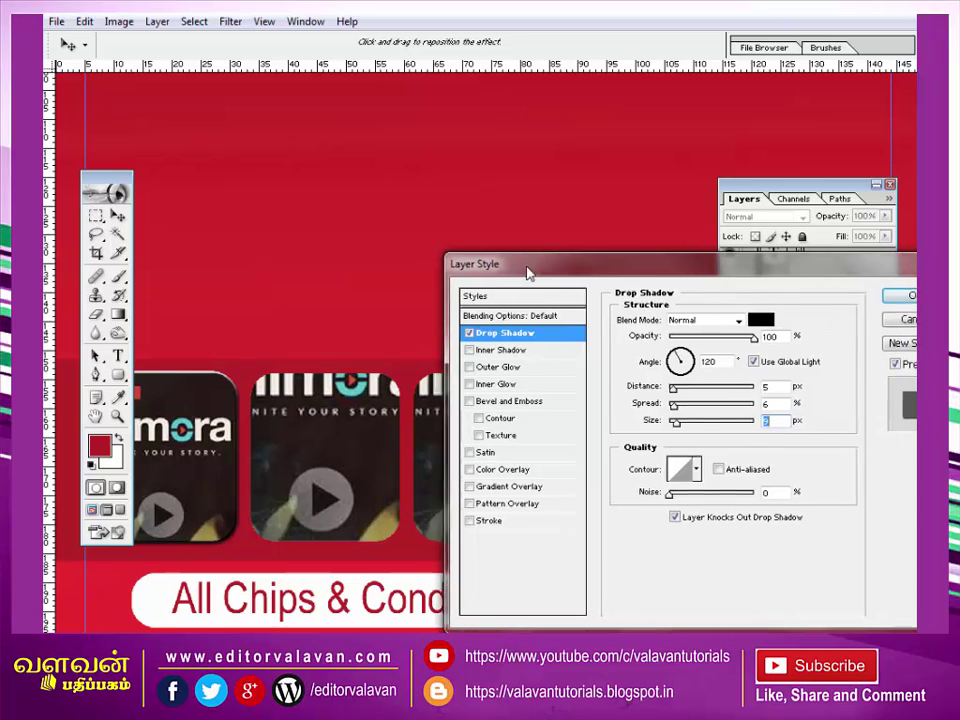
left_click_drag(568, 273, 509, 276)
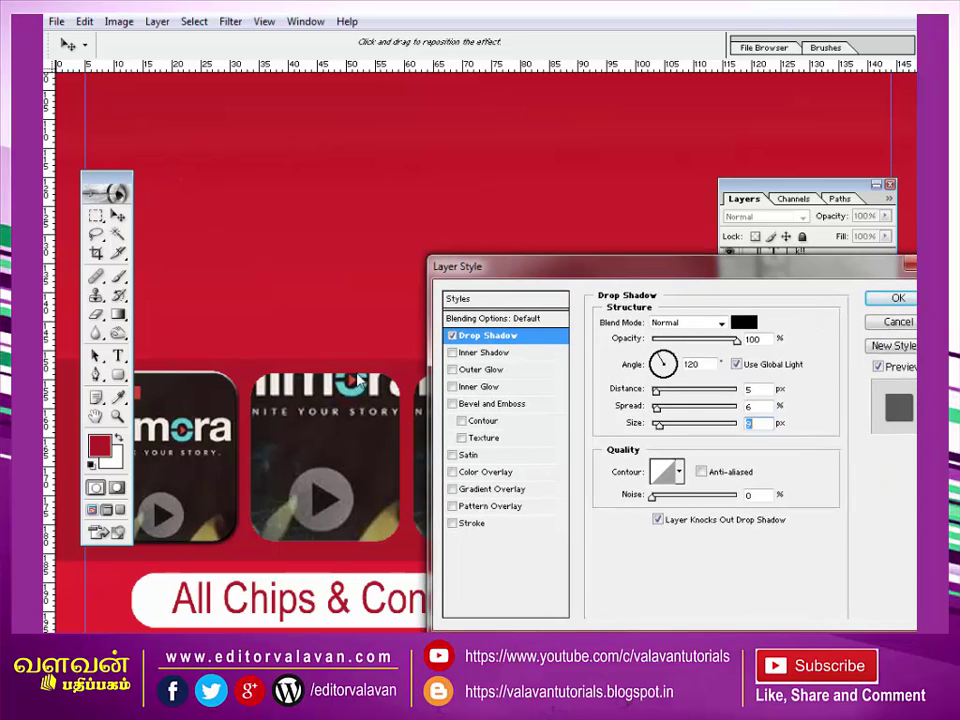
left_click_drag(217, 404, 209, 399)
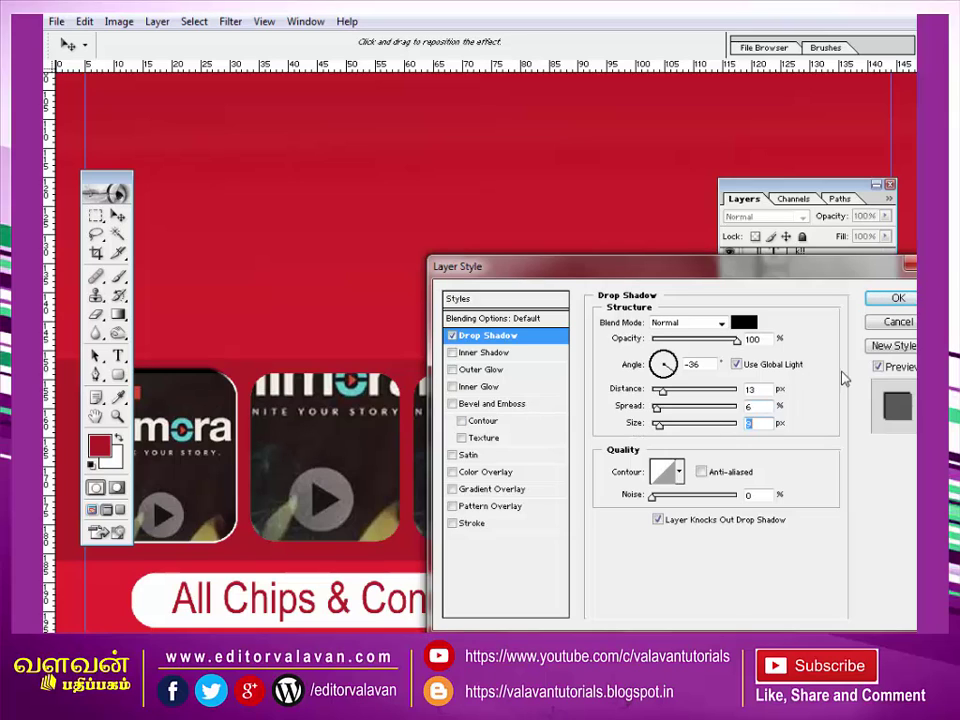
left_click(899, 323)
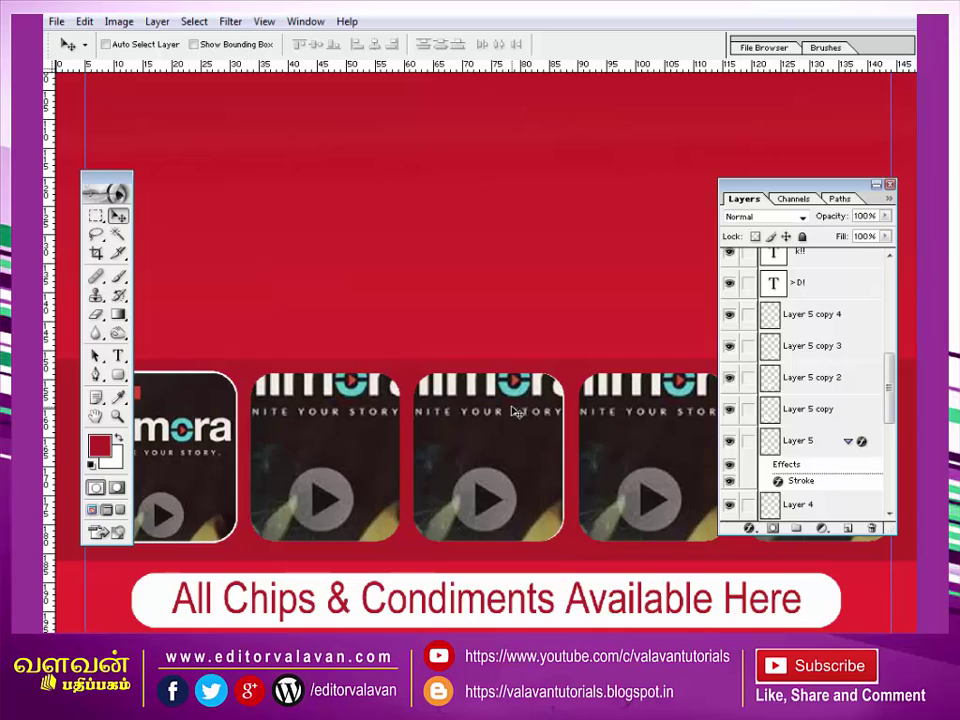
Zoom out to the whole flyer, select Layer 5 and open its Blending Options.
key("ctrl+minus")
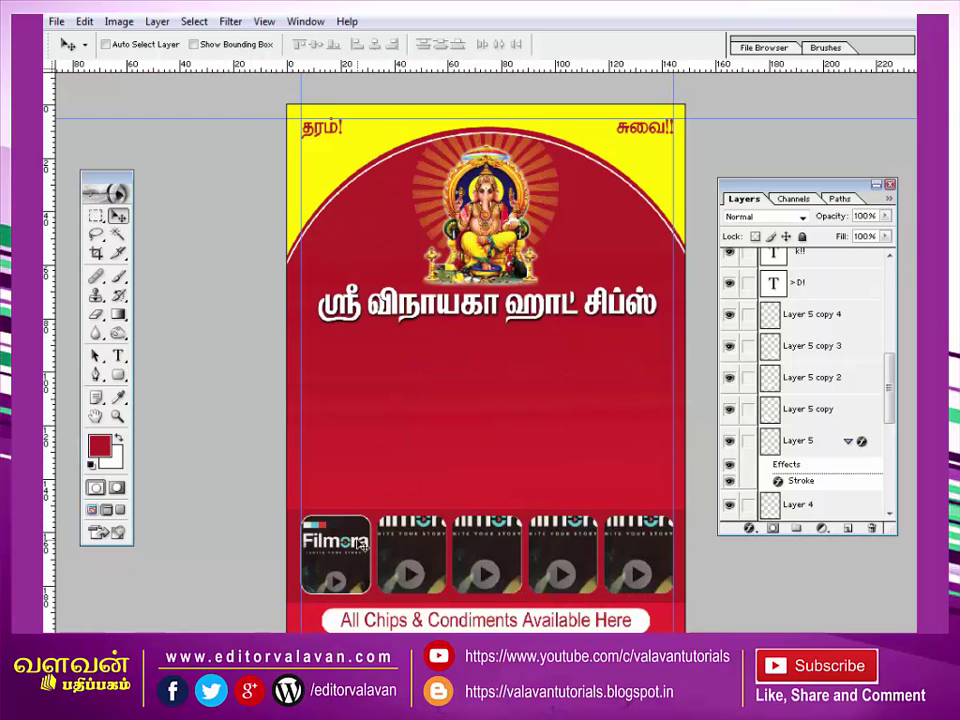
right_click(359, 558)
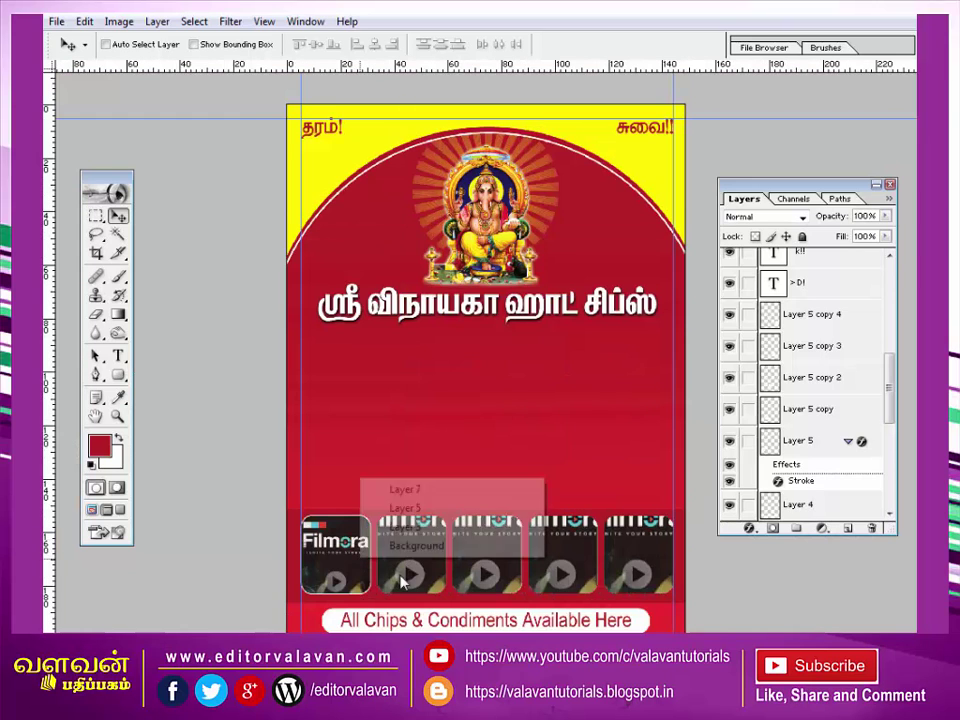
left_click(434, 518)
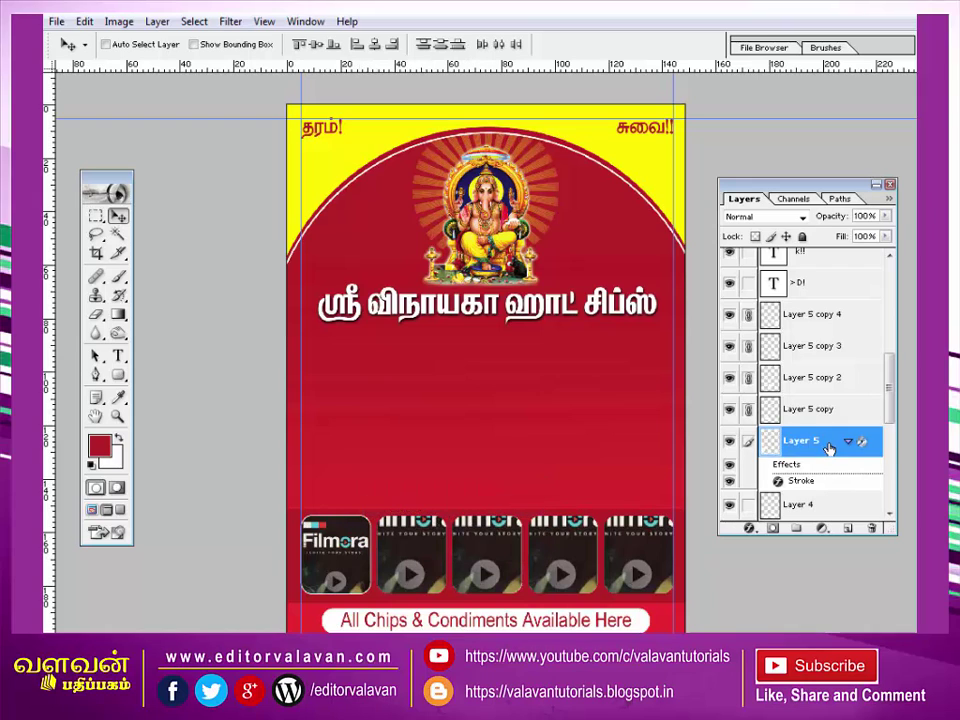
right_click(828, 449)
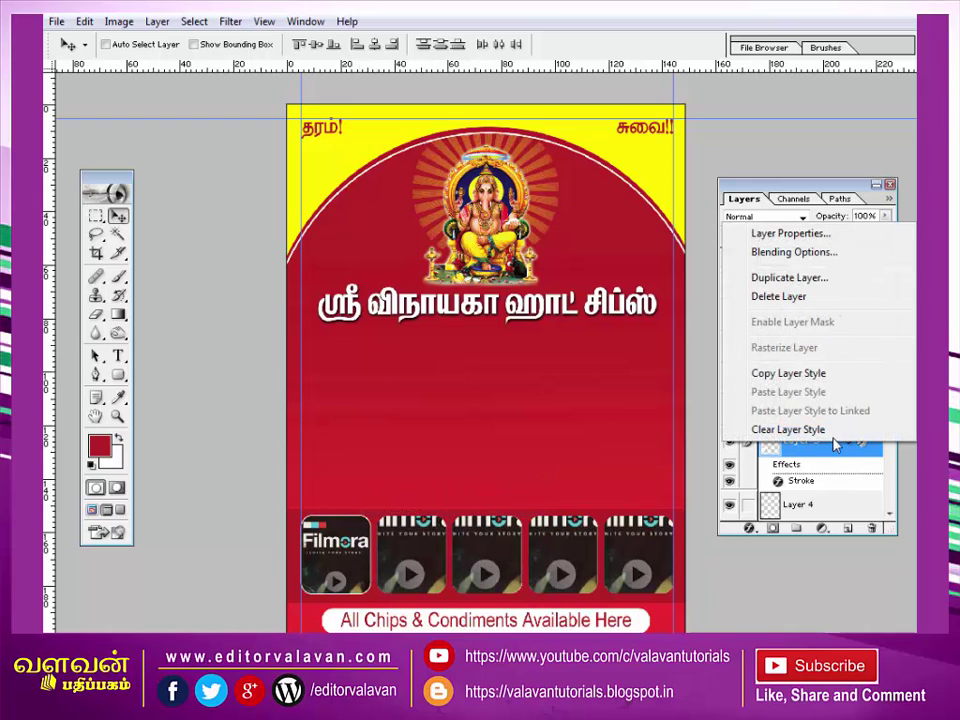
left_click(748, 529)
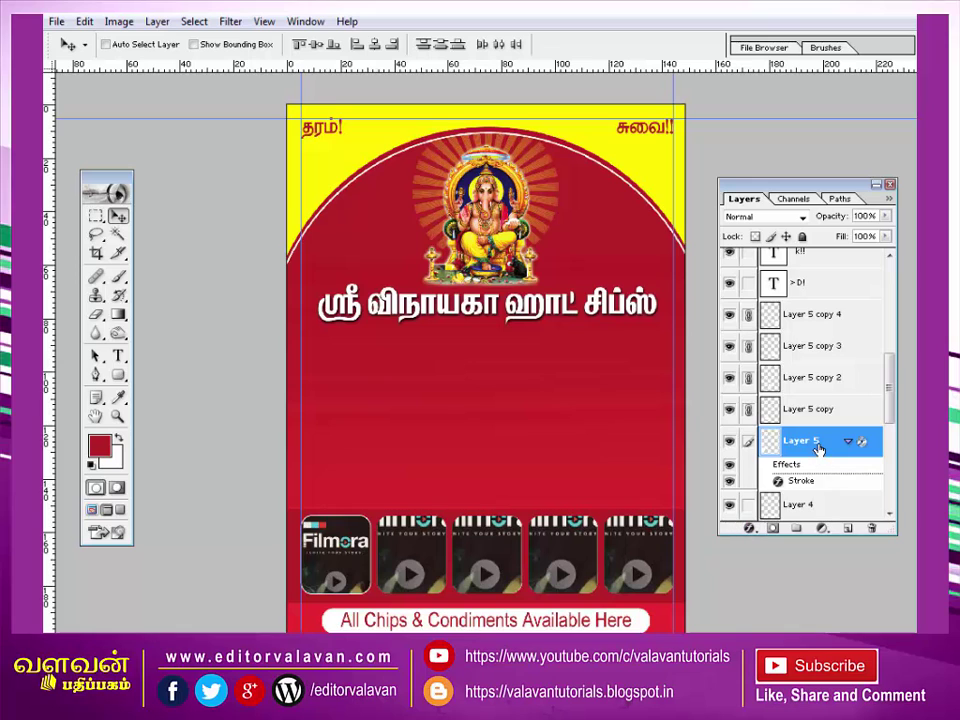
right_click(765, 448)
left_click(811, 257)
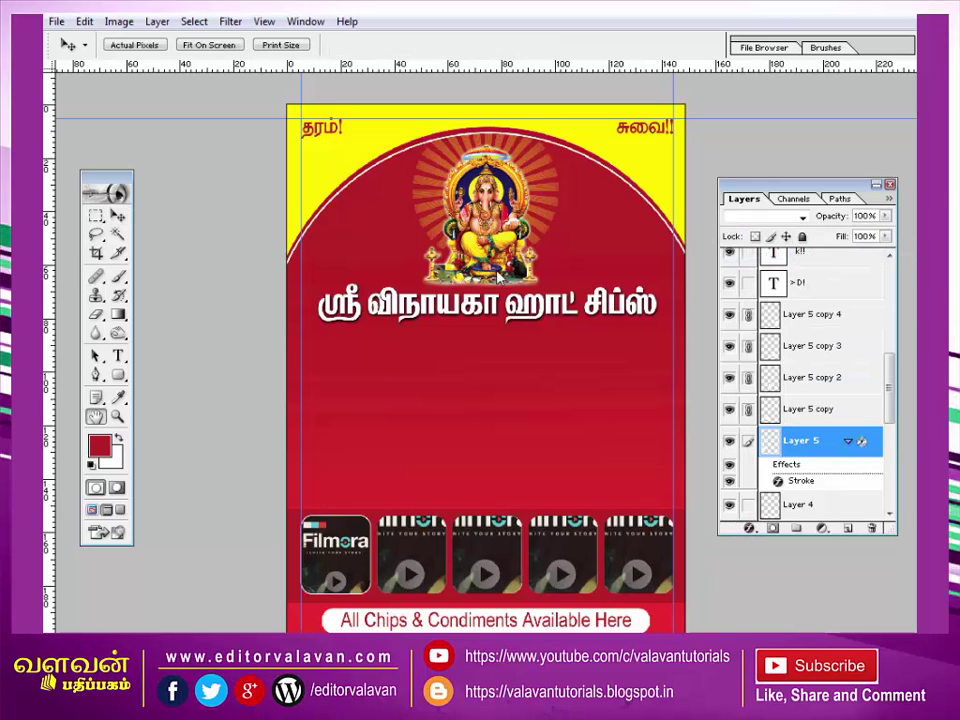
Enable a Drop Shadow on Layer 5 with Normal blend, 100% opacity and black colour.
left_click(508, 336)
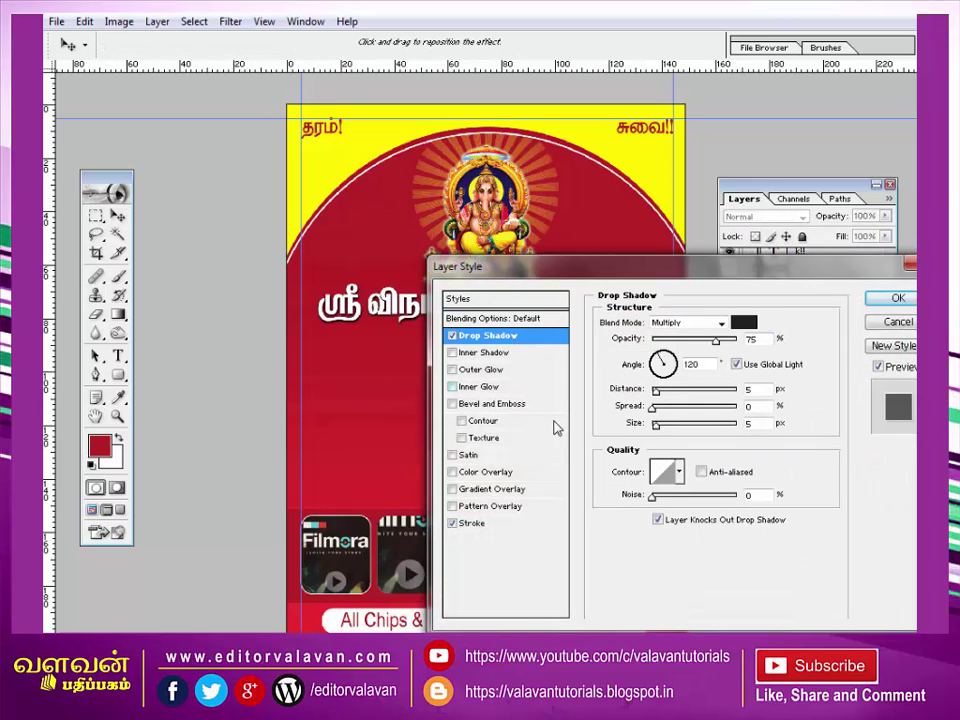
left_click_drag(549, 284, 598, 281)
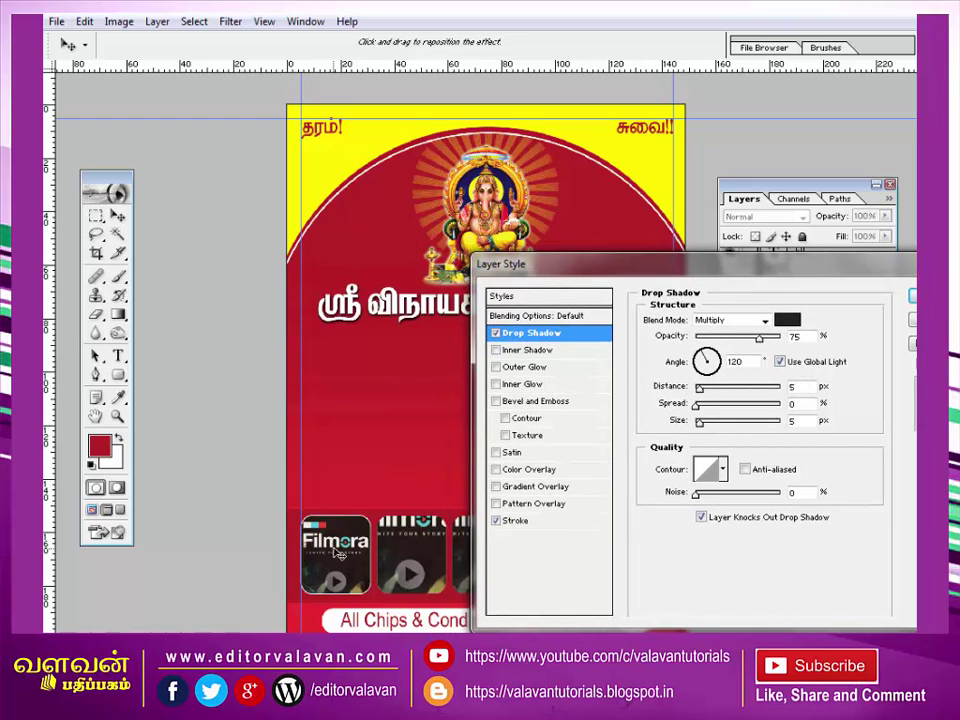
mouse_move(338, 553)
left_mouse_down()
mouse_move(330, 543)
mouse_move(402, 306)
left_mouse_up()
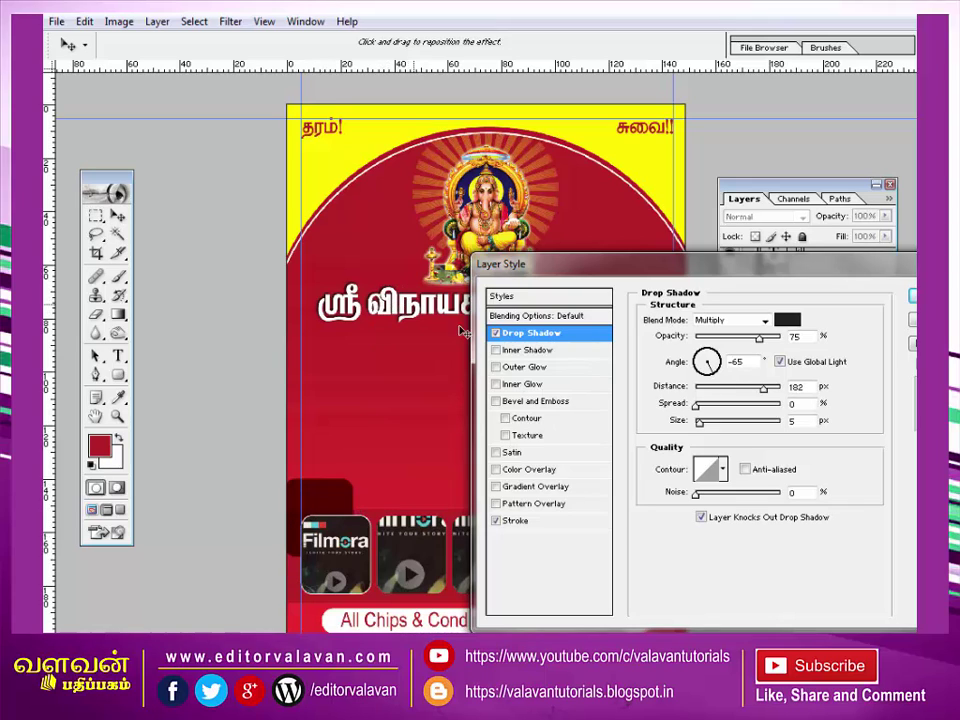
left_click_drag(760, 340, 782, 338)
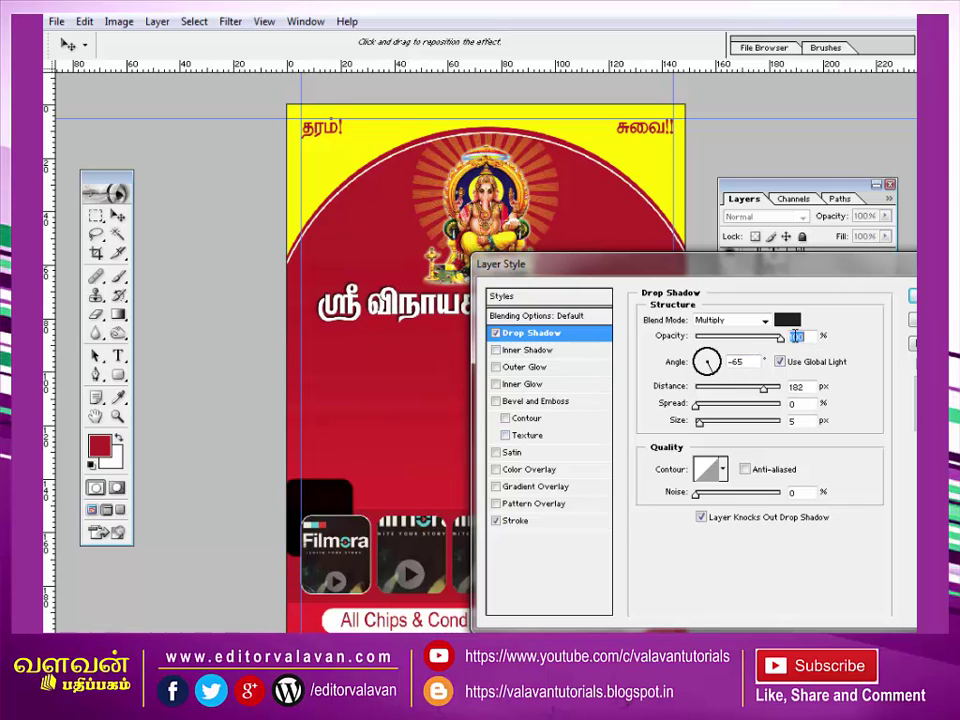
left_click(765, 320)
left_click(730, 327)
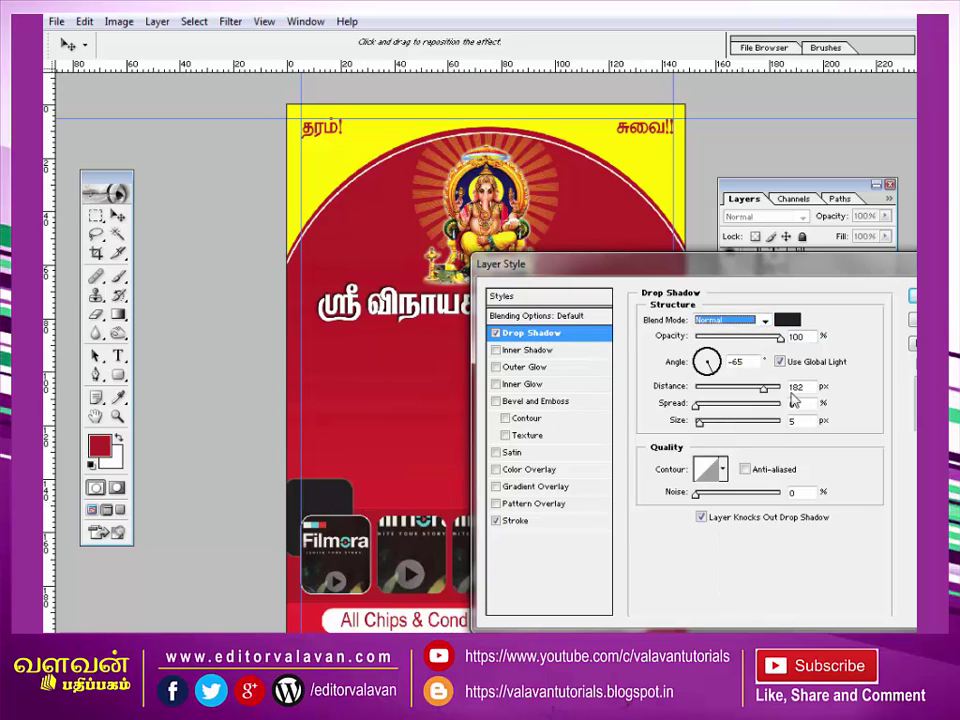
left_click(787, 320)
left_click_drag(708, 334, 708, 342)
left_click(686, 523)
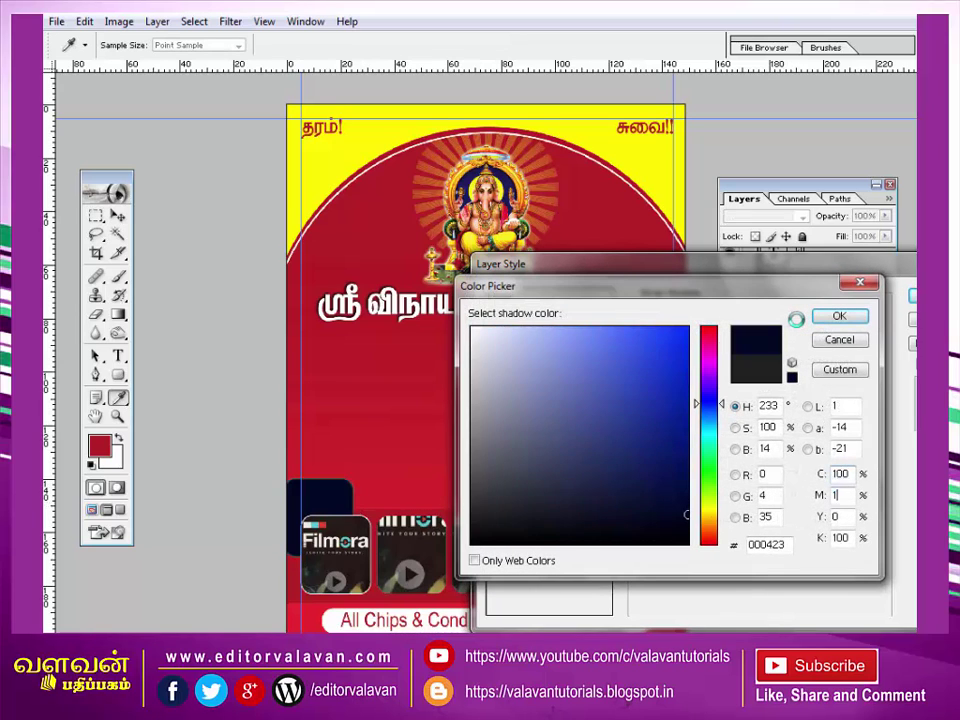
left_click_drag(708, 403, 708, 328)
left_click(839, 315)
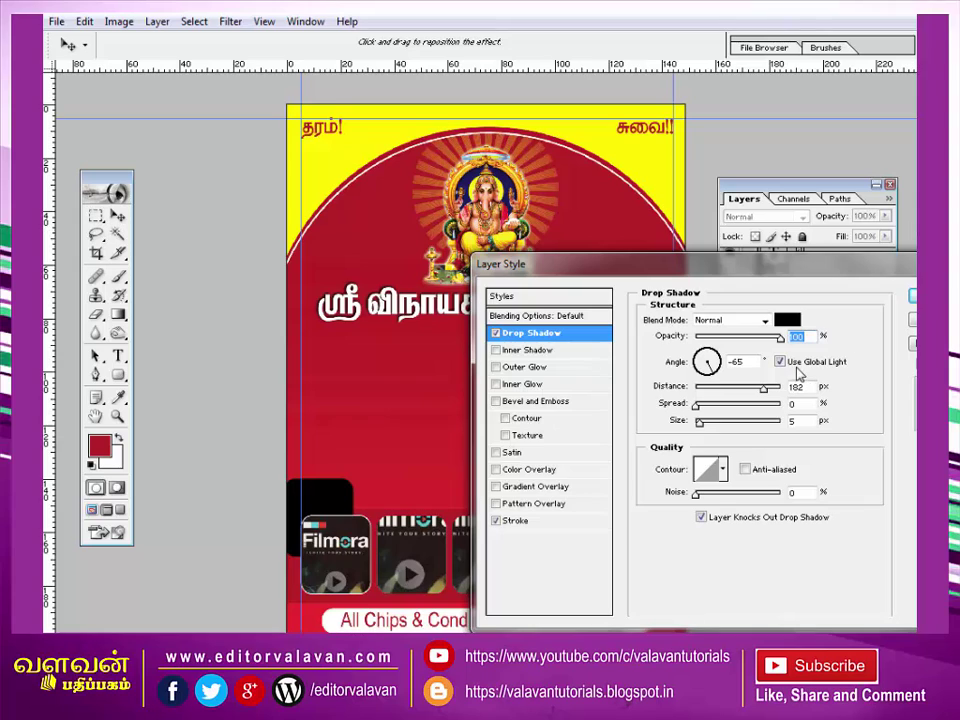
Untick Use Global Light, set distance 17, spread 9, size 10, and apply the shadow.
left_click(782, 363)
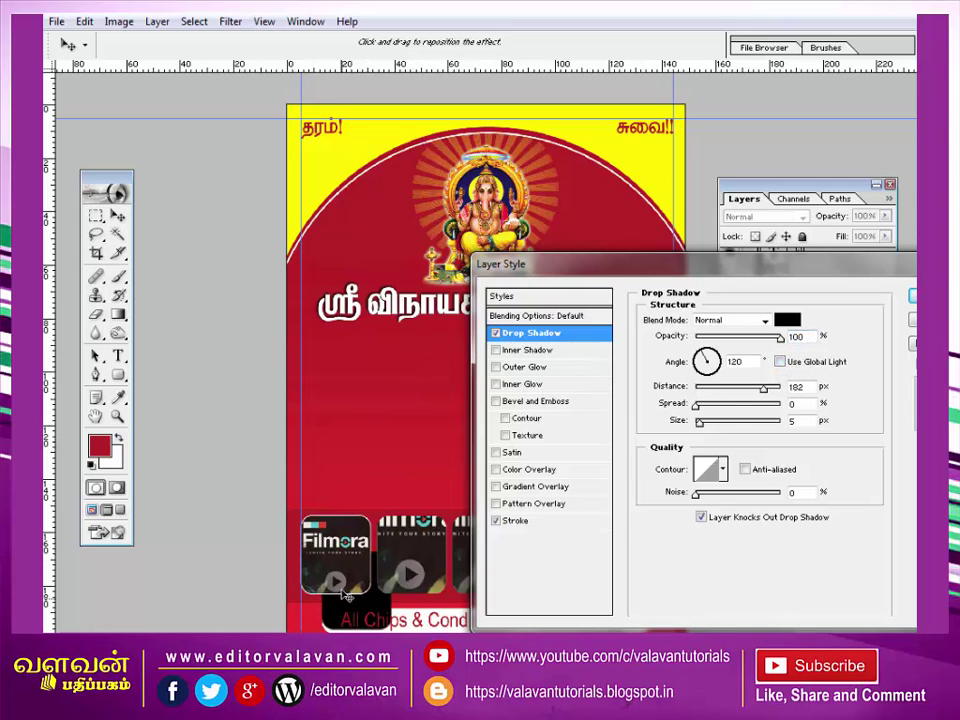
left_click_drag(345, 596, 238, 402)
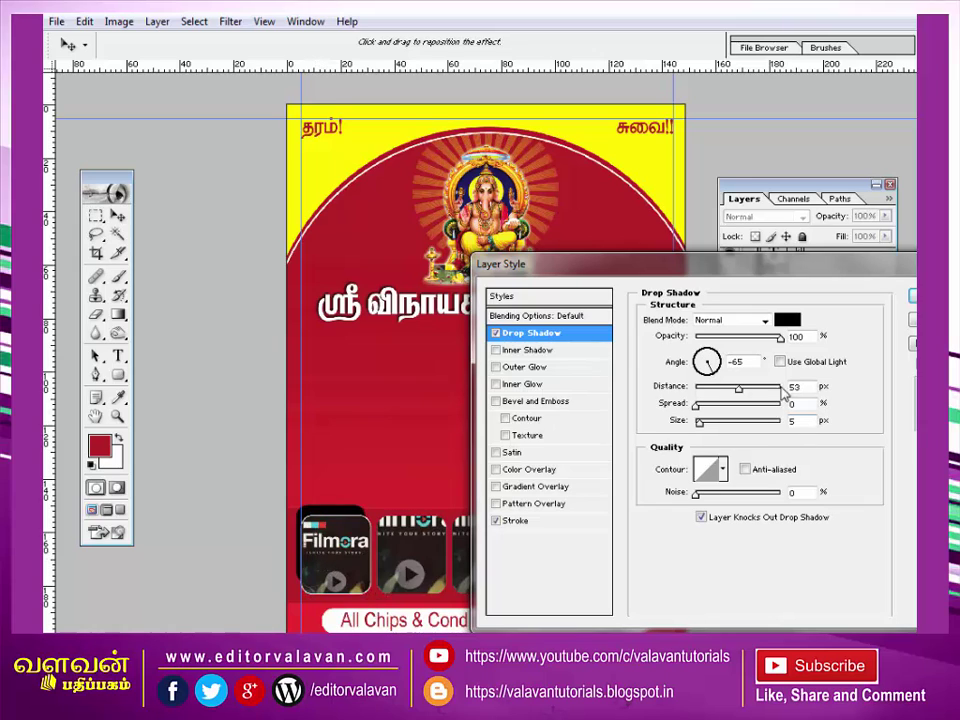
mouse_move(738, 389)
left_mouse_down()
mouse_move(709, 389)
mouse_move(704, 422)
left_mouse_up()
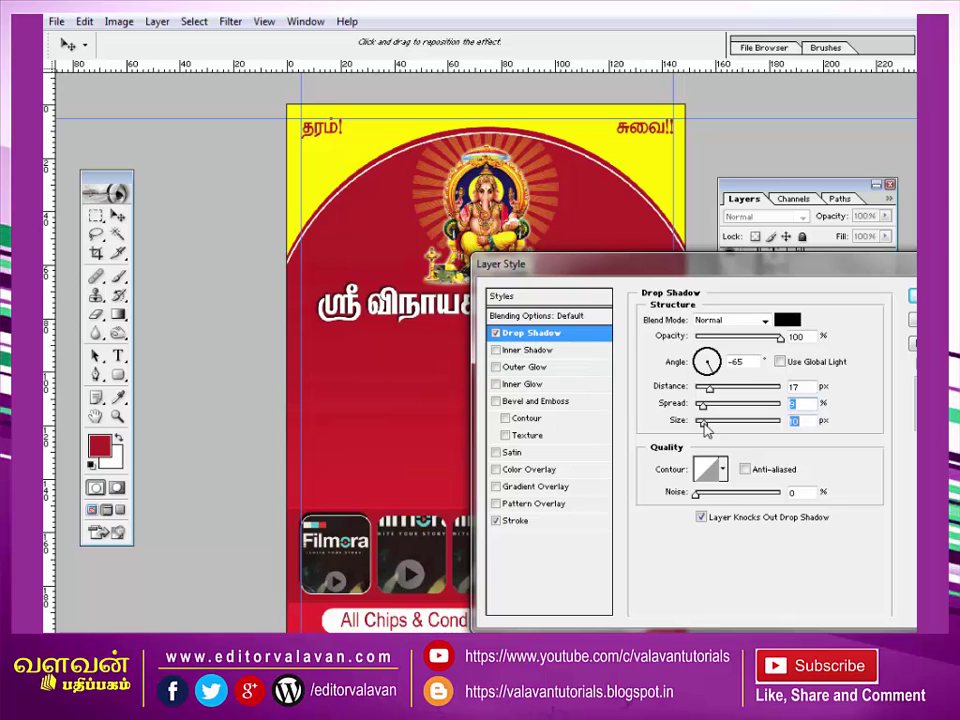
key("Return")
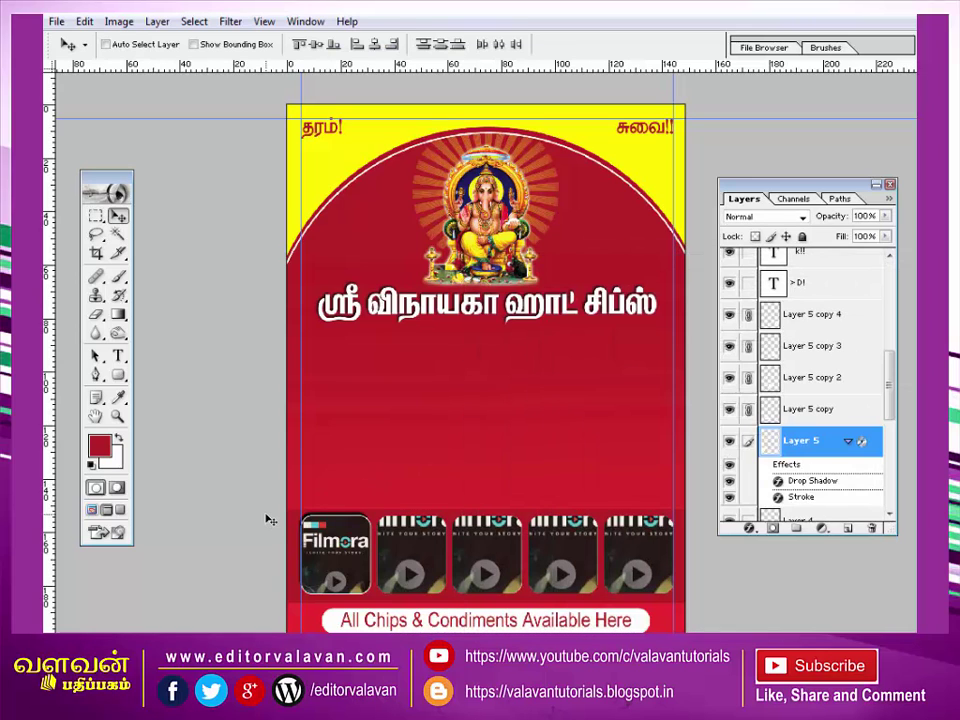
Zoom in on the first photo frame and move the floating tools aside.
key("z")
left_click_drag(301, 484, 430, 610)
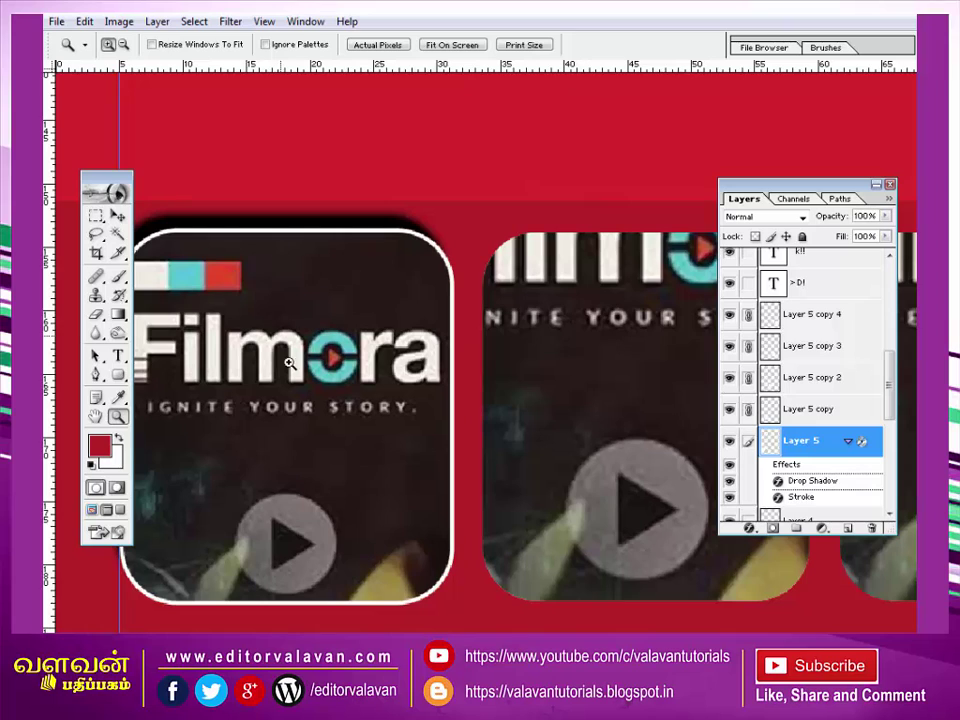
left_click_drag(289, 363, 314, 350)
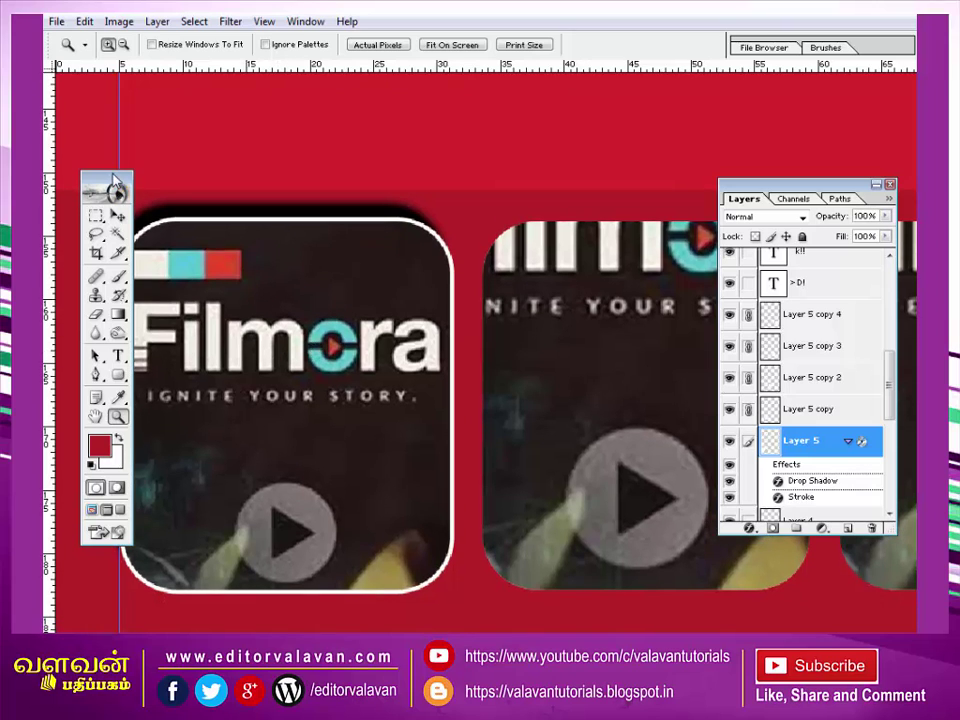
left_click_drag(603, 263, 614, 266)
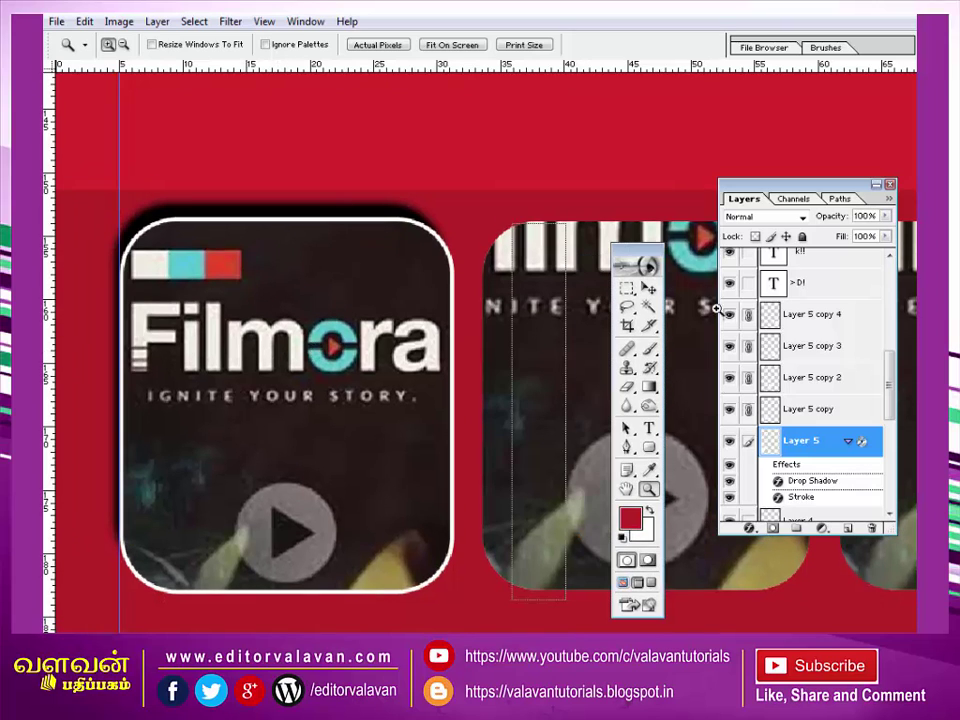
Retune Layer 5's drop shadow to angle -37, distance 11, opacity 43, spread 21, size 8.
left_click(750, 528)
left_click(792, 350)
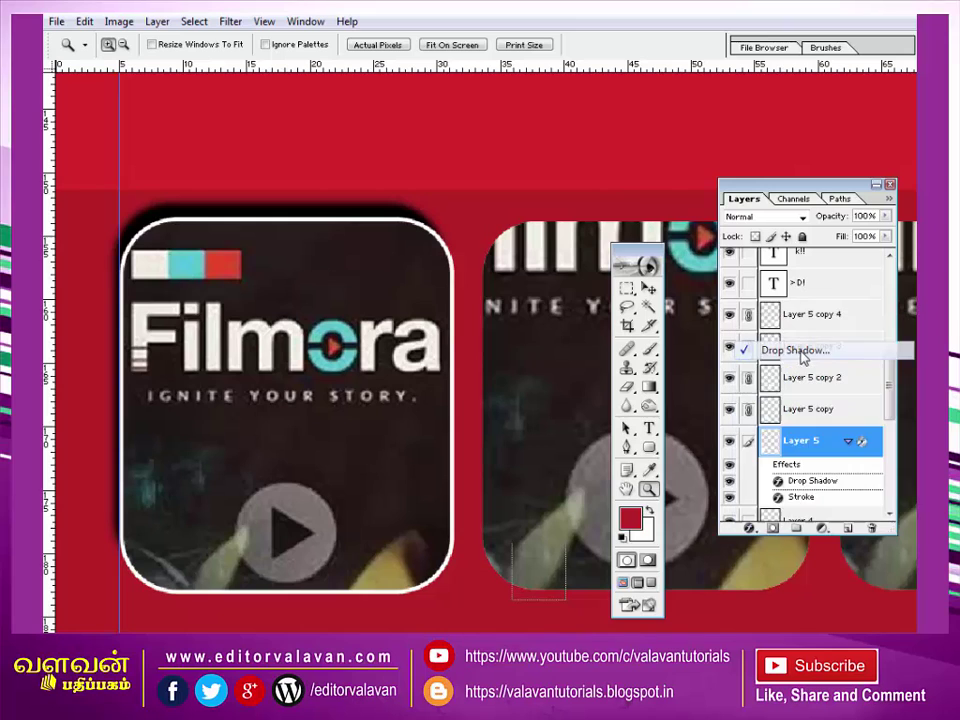
left_click_drag(531, 274, 522, 232)
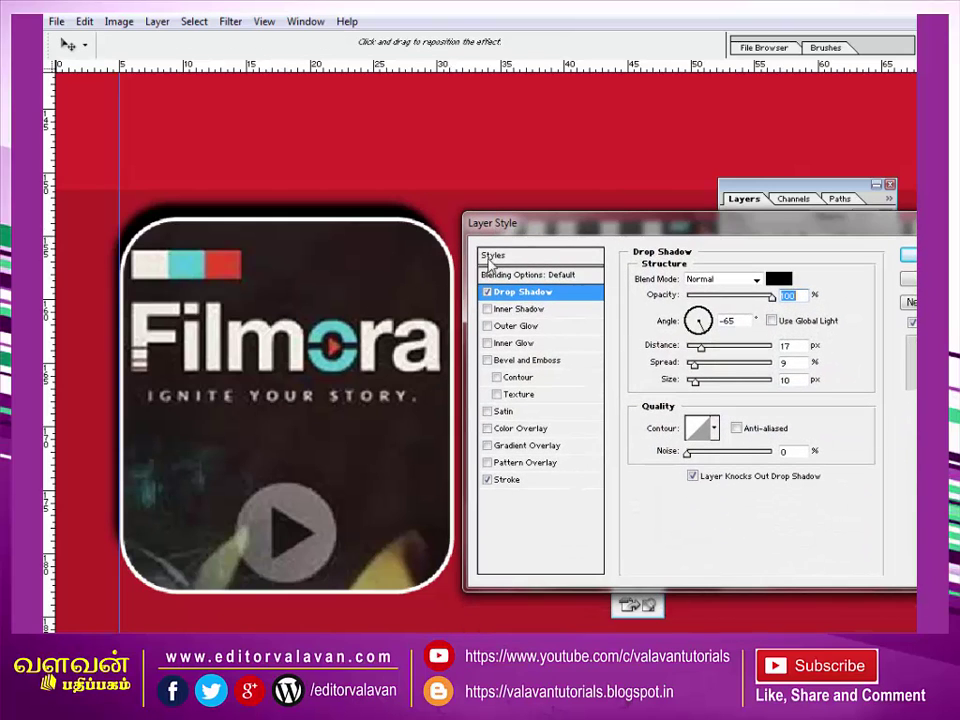
left_click_drag(188, 265, 189, 271)
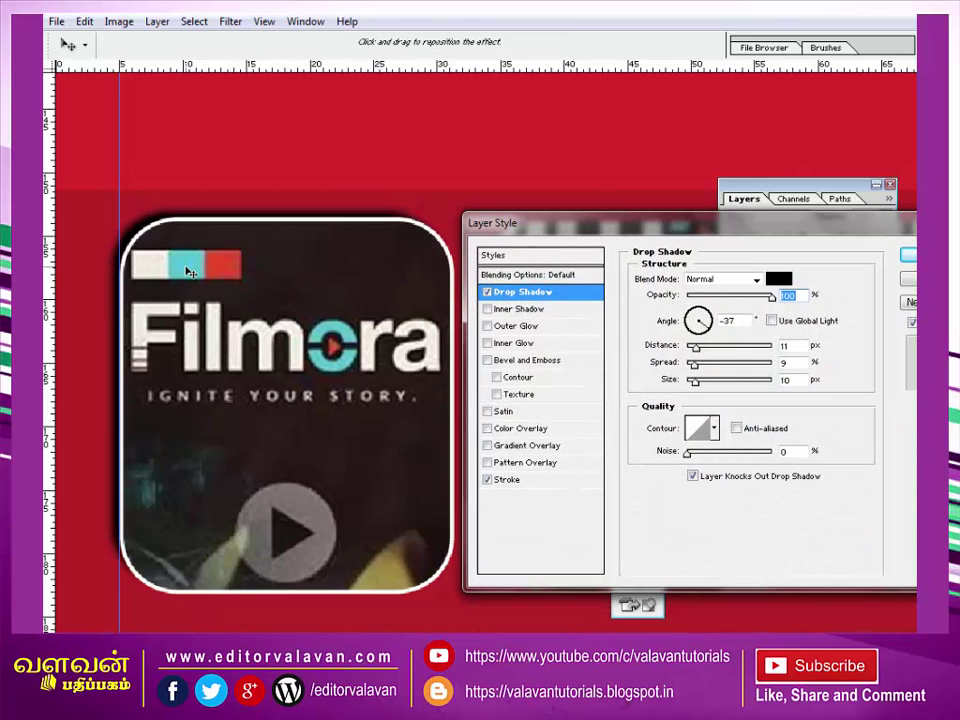
left_click_drag(758, 303, 727, 300)
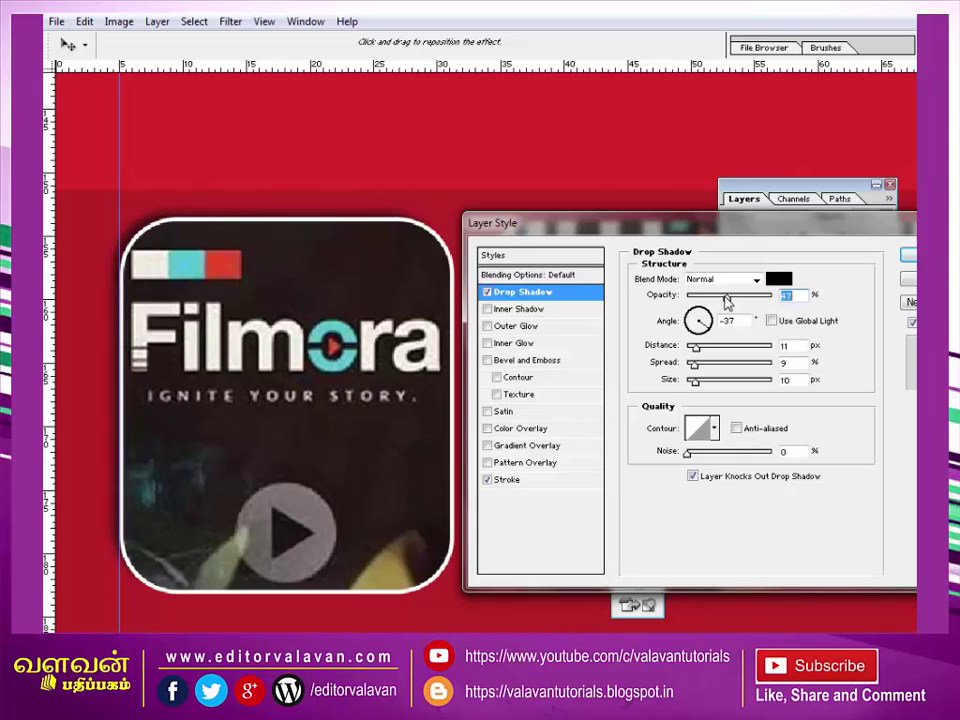
left_click_drag(697, 382, 691, 381)
mouse_move(694, 365)
left_mouse_down()
mouse_move(704, 365)
mouse_move(698, 348)
left_mouse_up()
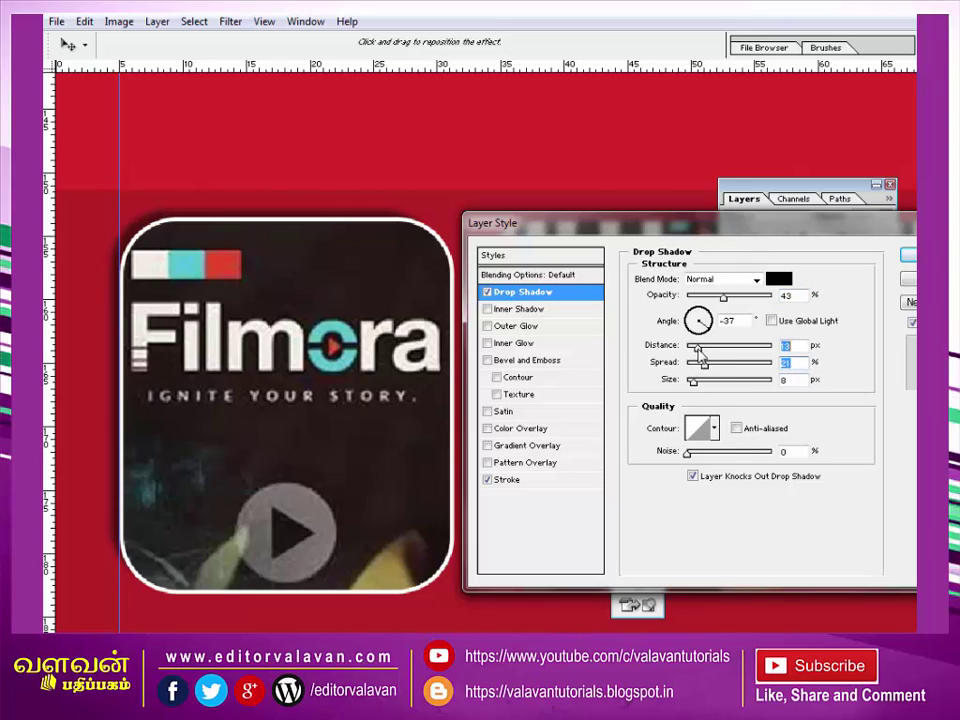
key("Return")
Fit the poster on screen and zoom in on the row of photo frames.
key("z")
left_click(398, 415)
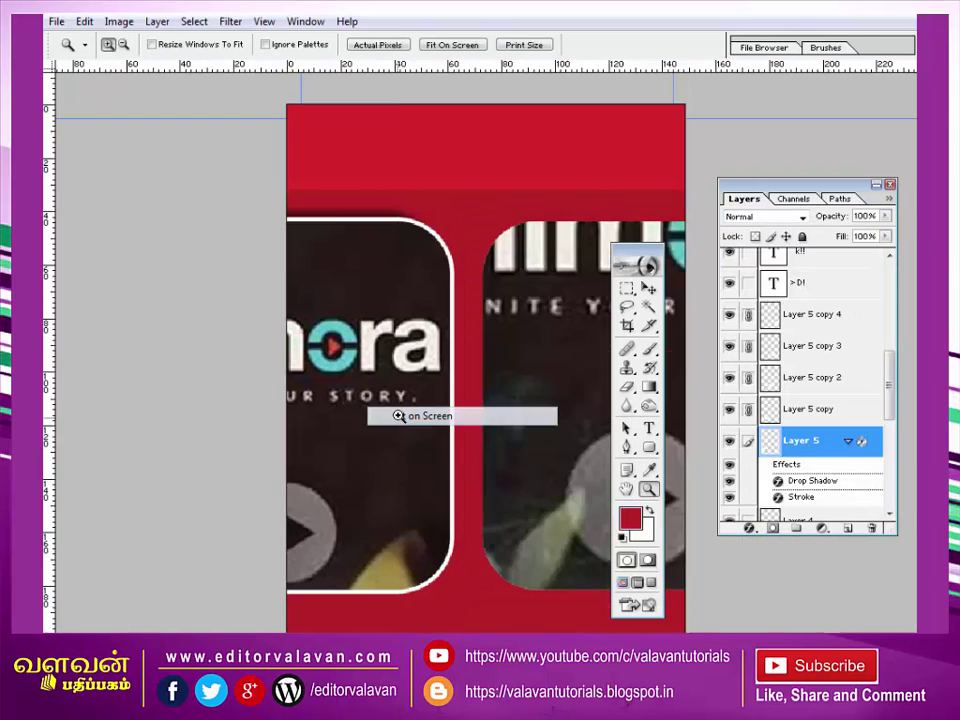
key("ctrl+0")
key("Tab")
left_click(470, 530, "ctrl+space")
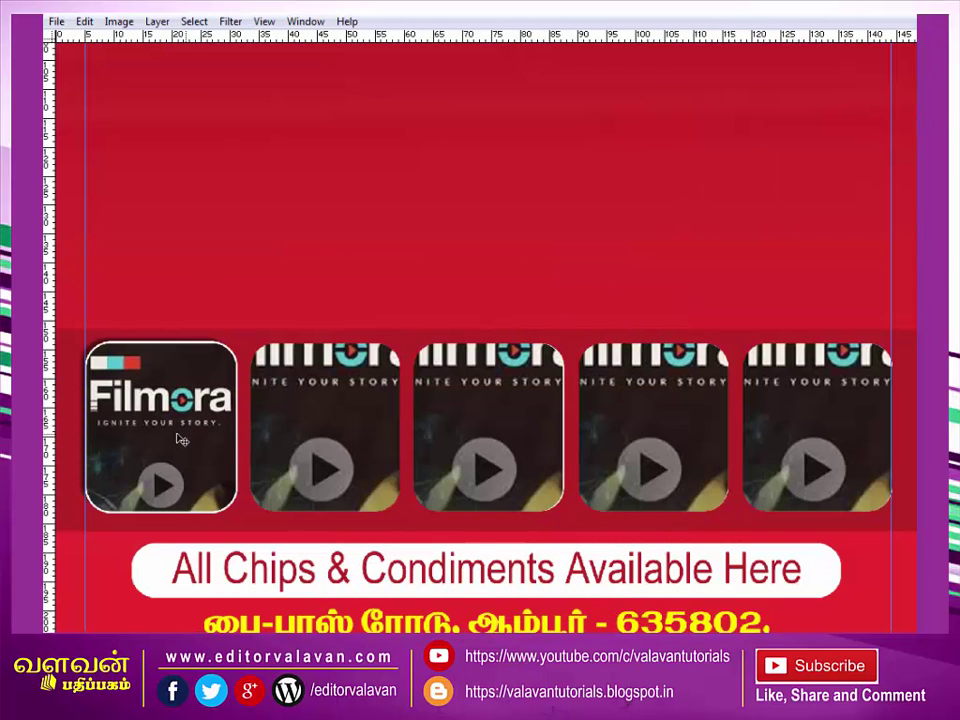
right_click(204, 450)
key("Escape")
key("Tab")
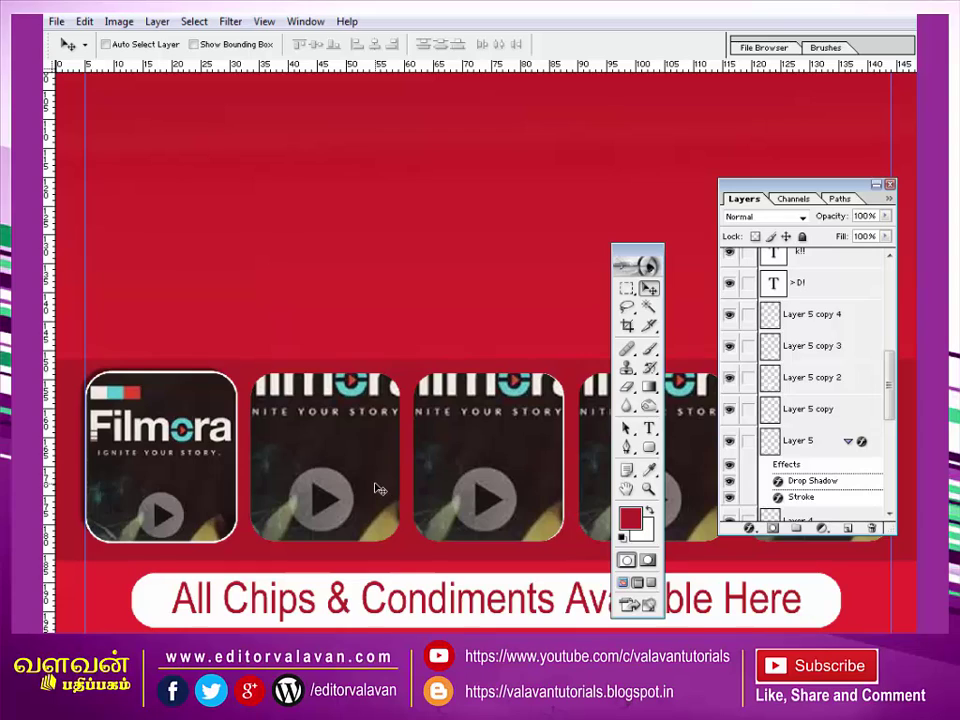
Select Layer 5, the first frame, and copy its layer style.
right_click(396, 485)
left_click(433, 514)
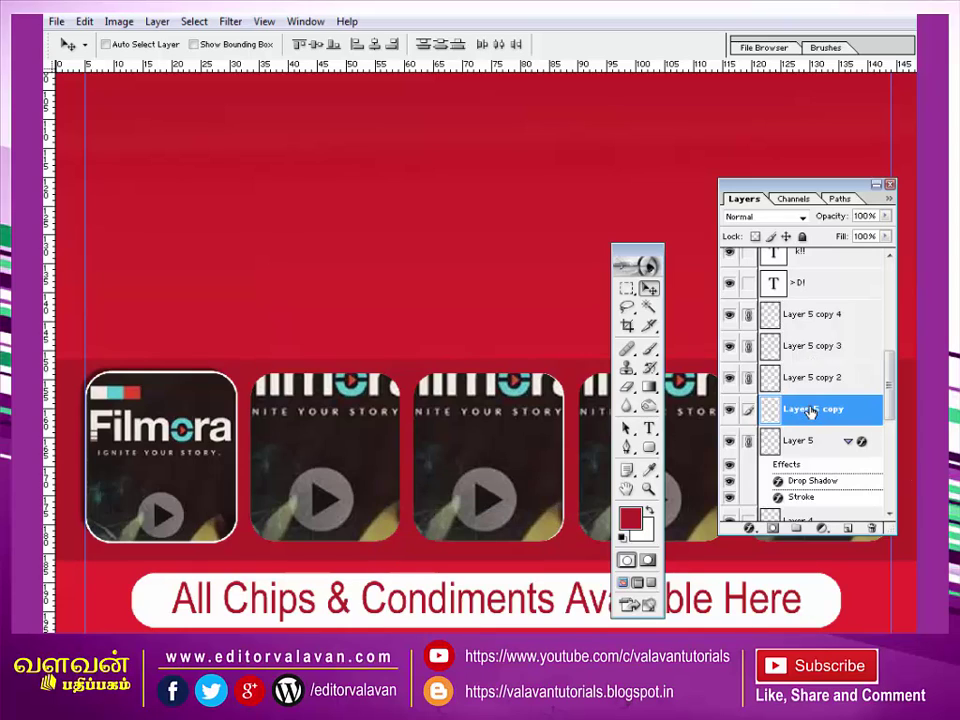
right_click(200, 462)
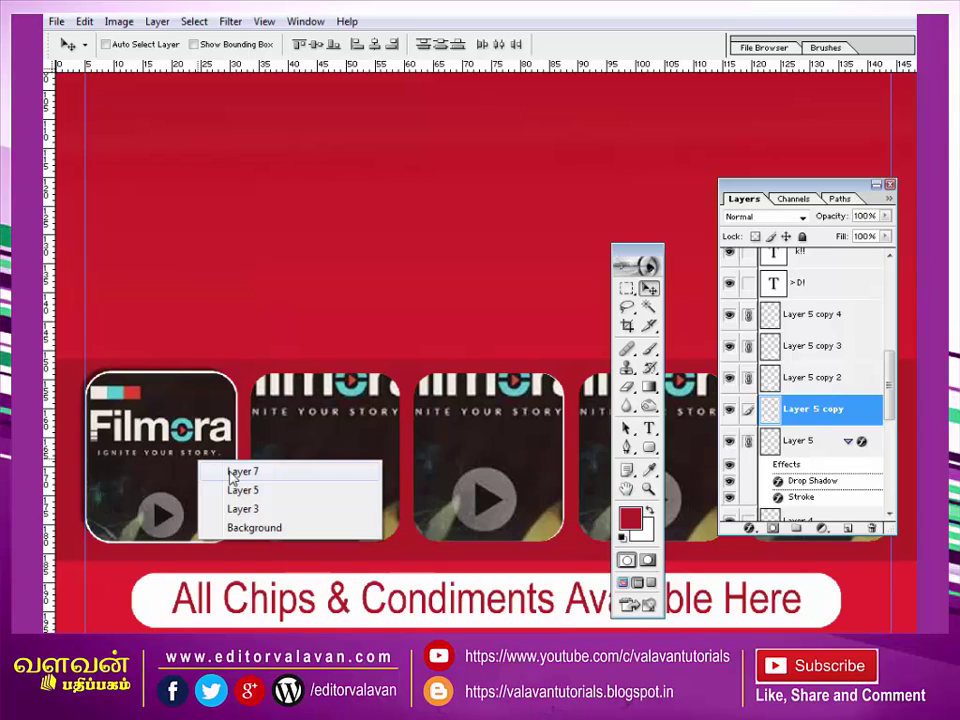
left_click(241, 490)
right_click(823, 443)
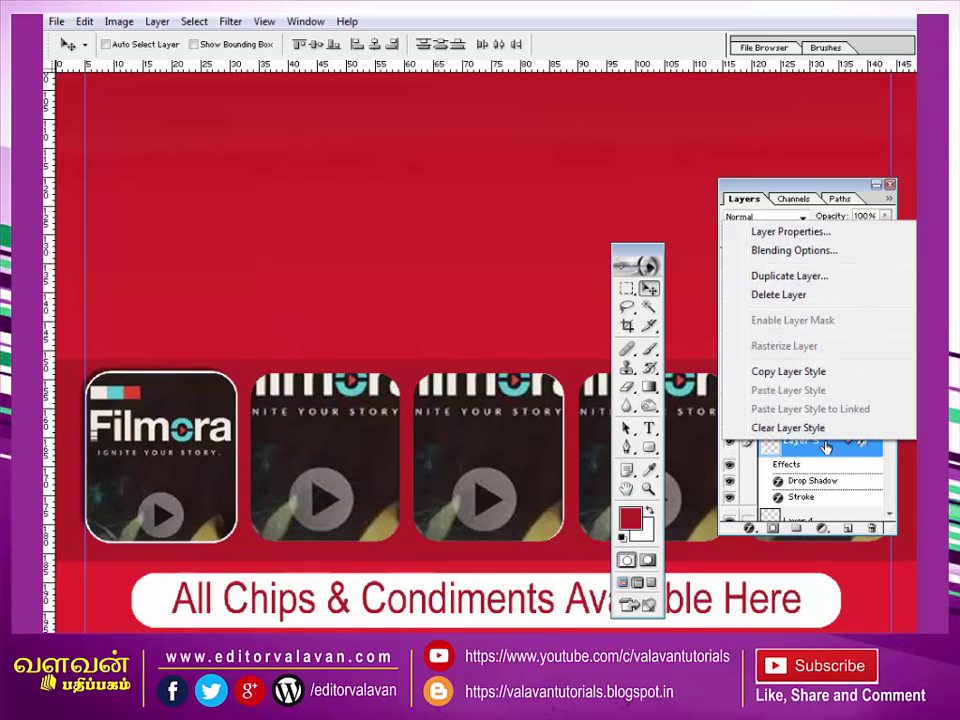
left_click(790, 371)
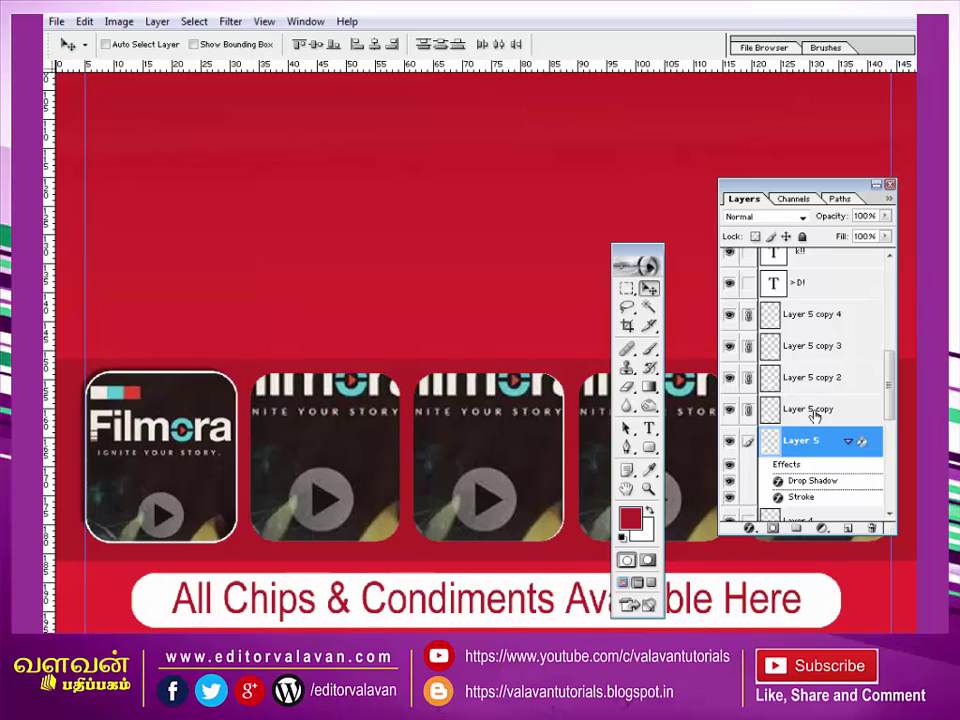
Paste the style to all frames linked with Layer 5 copy, then view the whole poster.
left_click(815, 412)
right_click(817, 413)
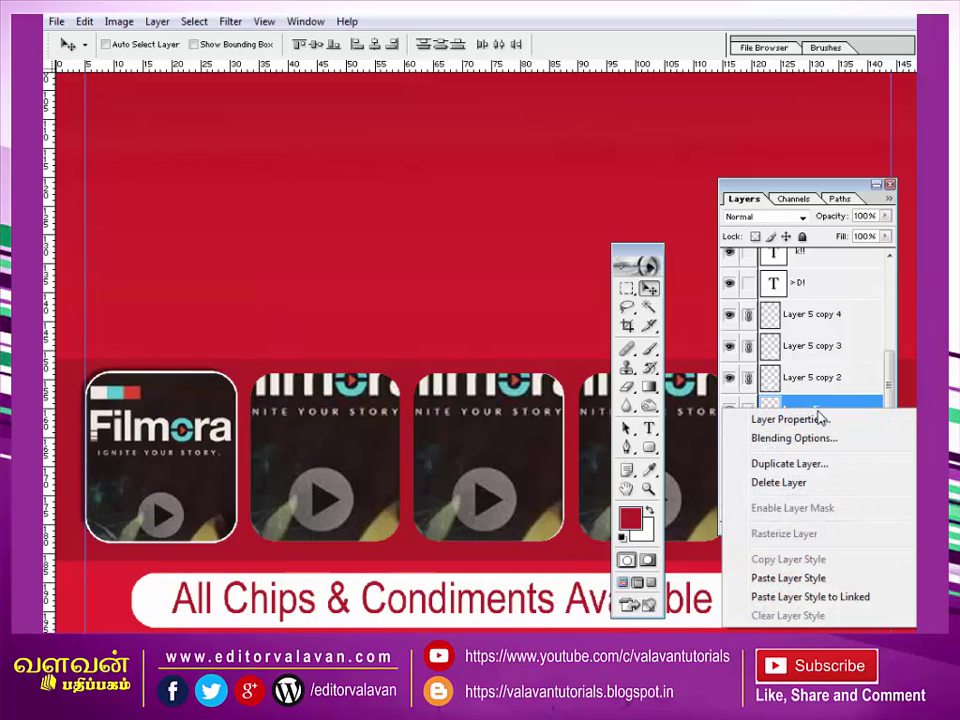
left_click(813, 598)
key("Tab")
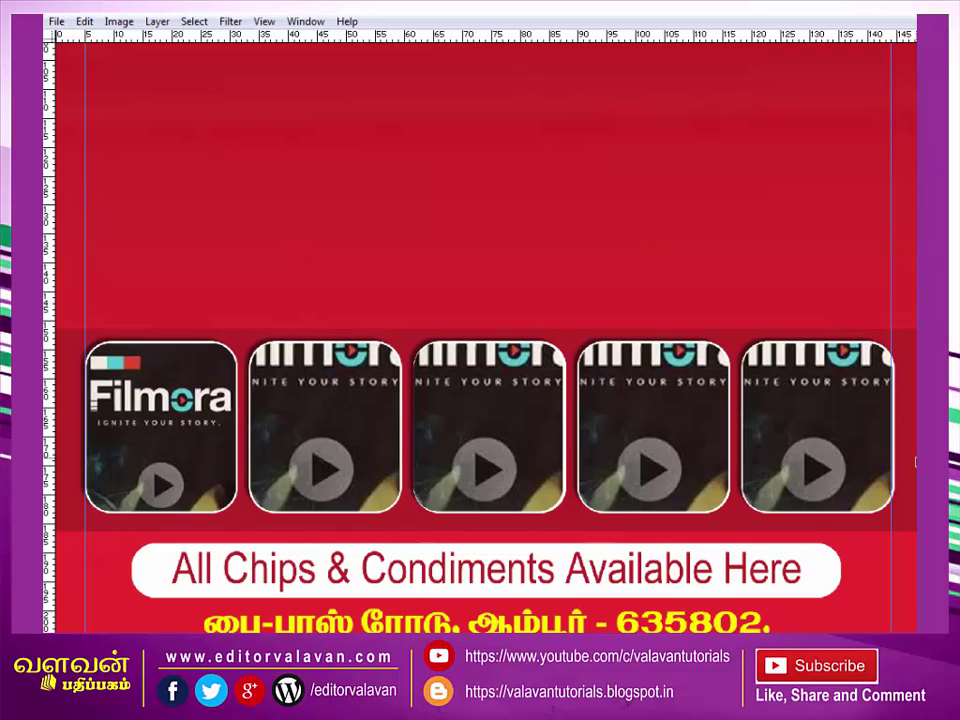
key("ctrl+0")
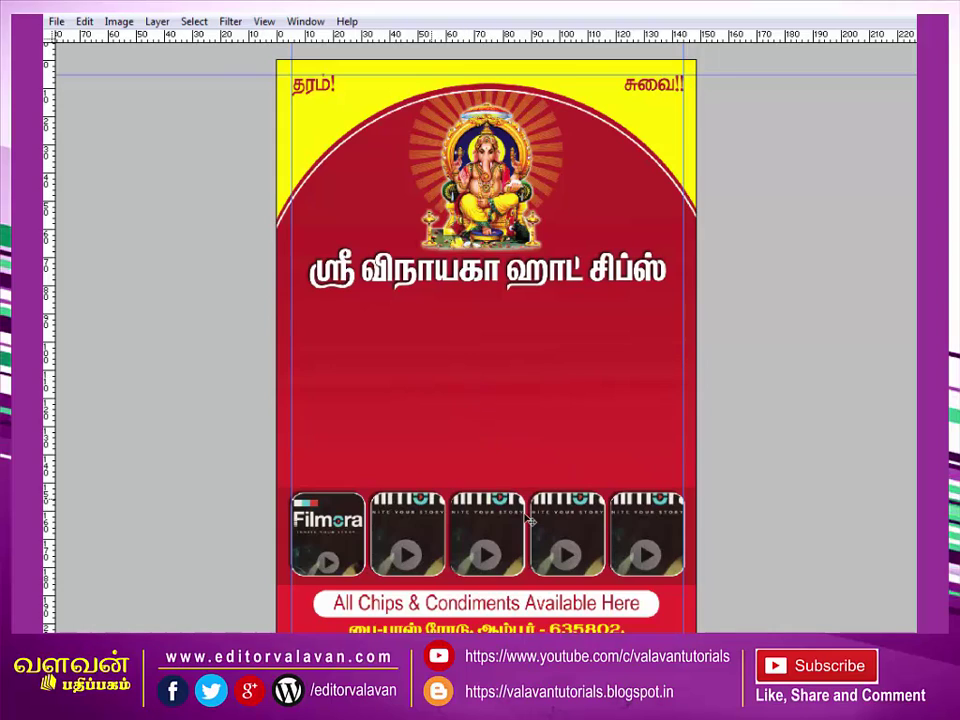
Zoom in on Ganesha and the title.
key("z")
left_click(255, 149)
scroll(490, 260, "down", 1)
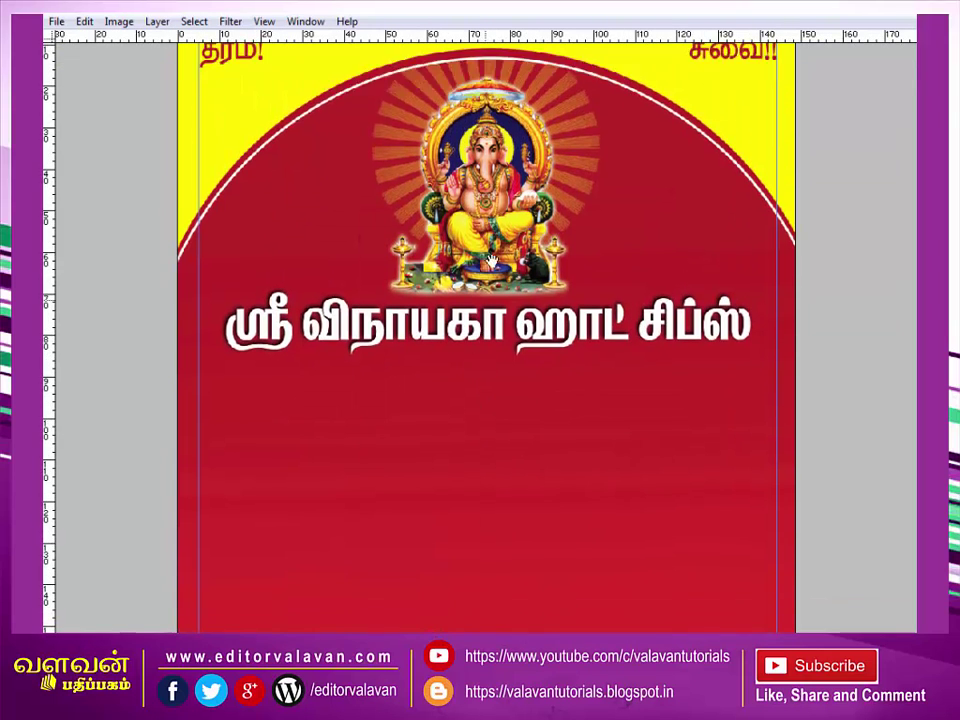
left_click(369, 197)
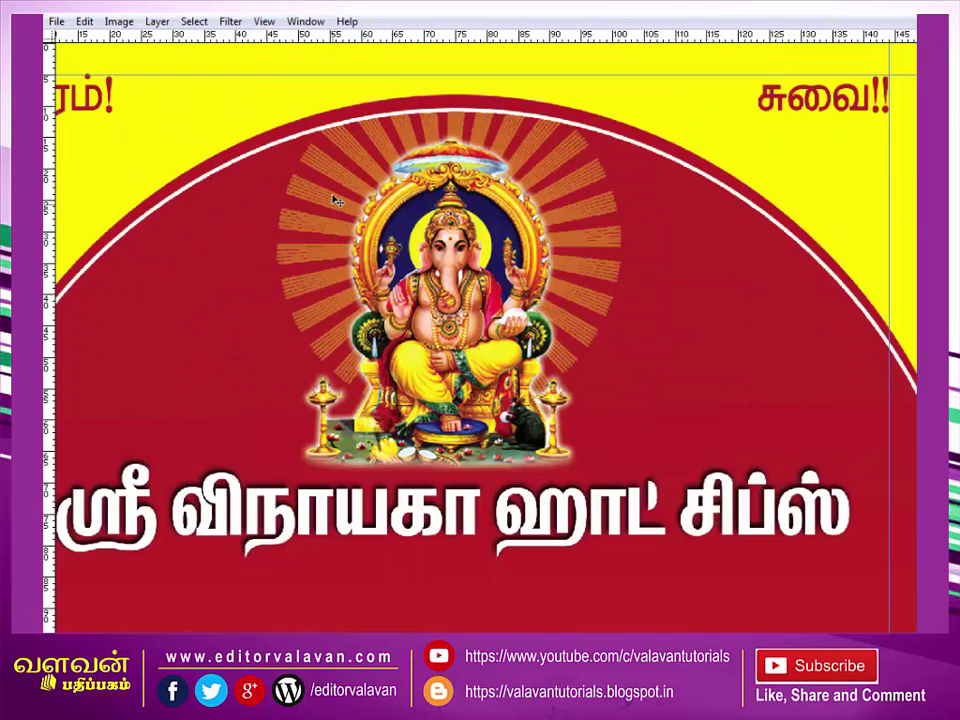
Select layer 1.eps, shrink the sunburst rays and move them up around the idol.
right_click(356, 184)
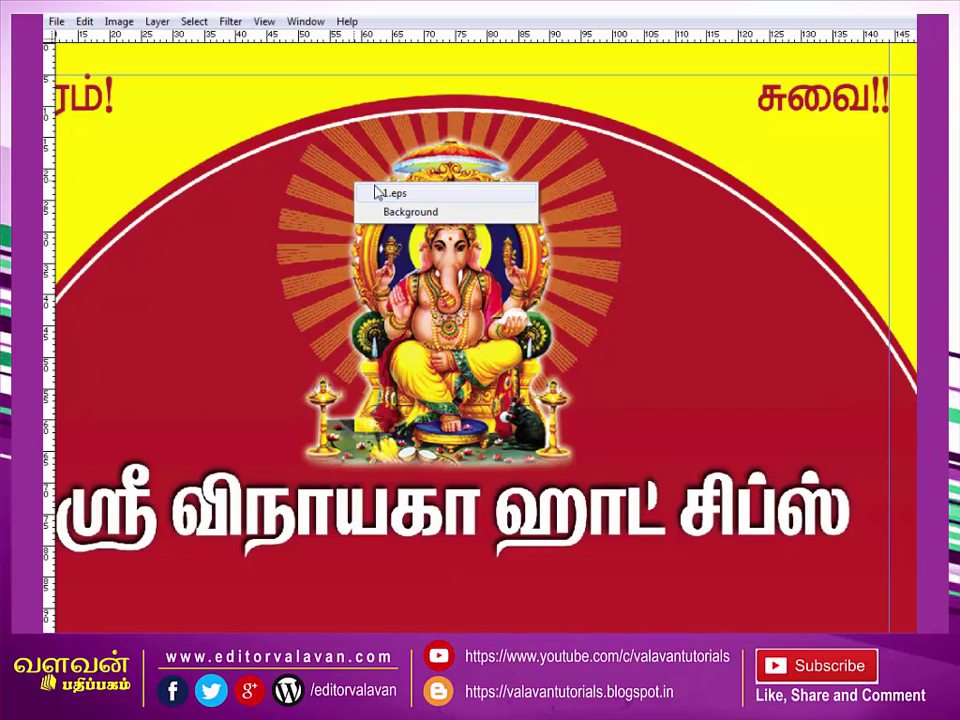
left_click(385, 193)
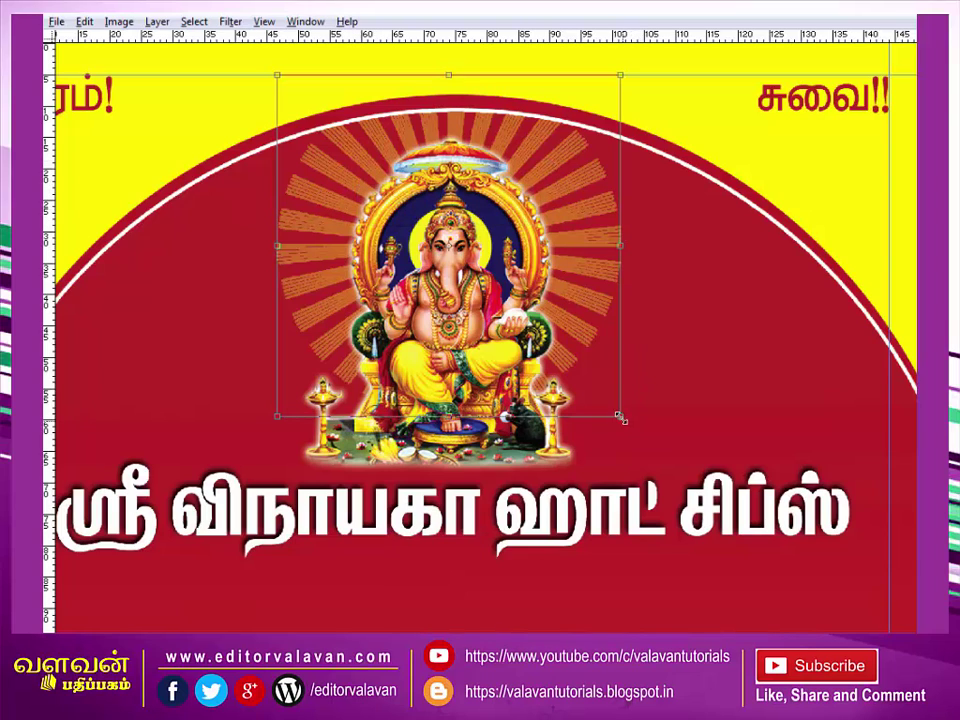
left_click_drag(636, 401, 591, 341)
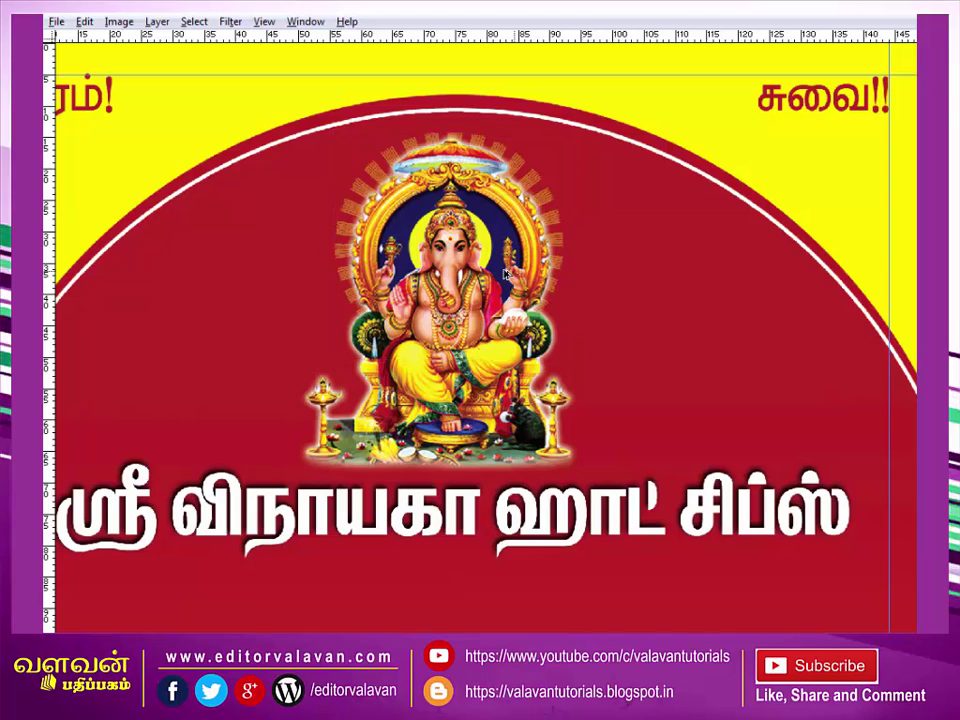
mouse_move(432, 234)
left_mouse_down()
mouse_move(432, 216)
mouse_move(435, 228)
left_mouse_up()
key("Return")
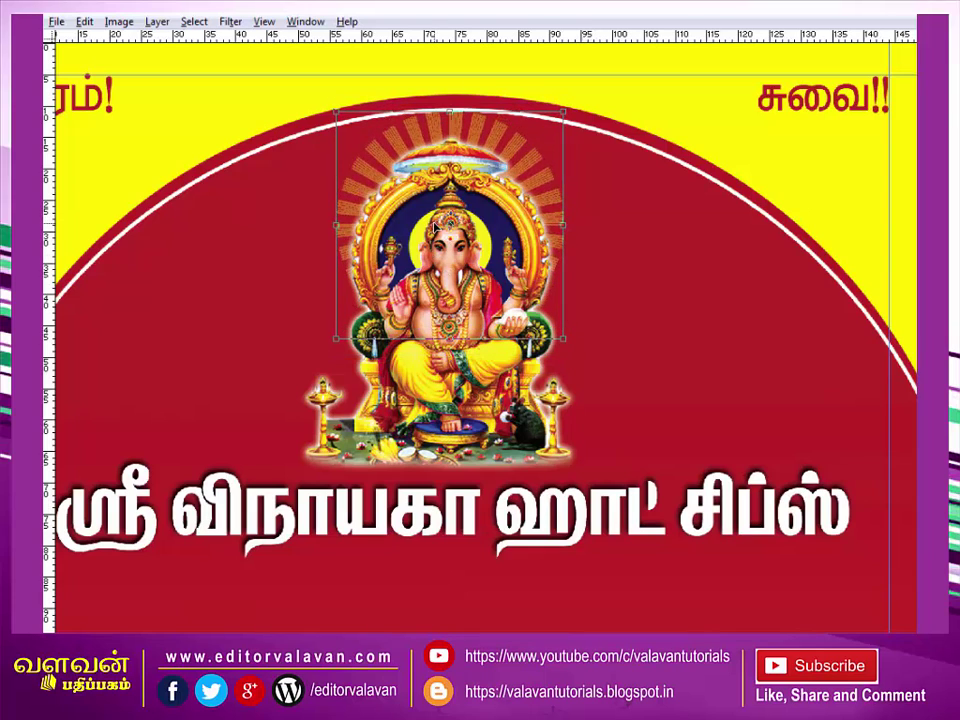
key("Tab")
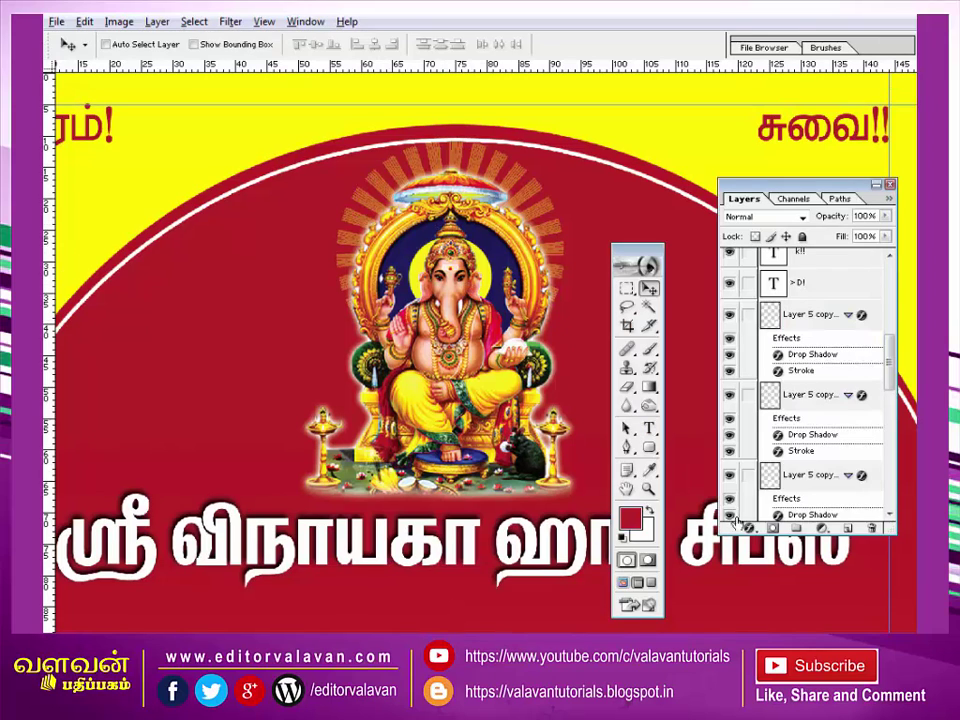
Select the 1.eps halo layer, paste the layer style, then clear it again.
right_click(472, 164)
left_click(513, 172)
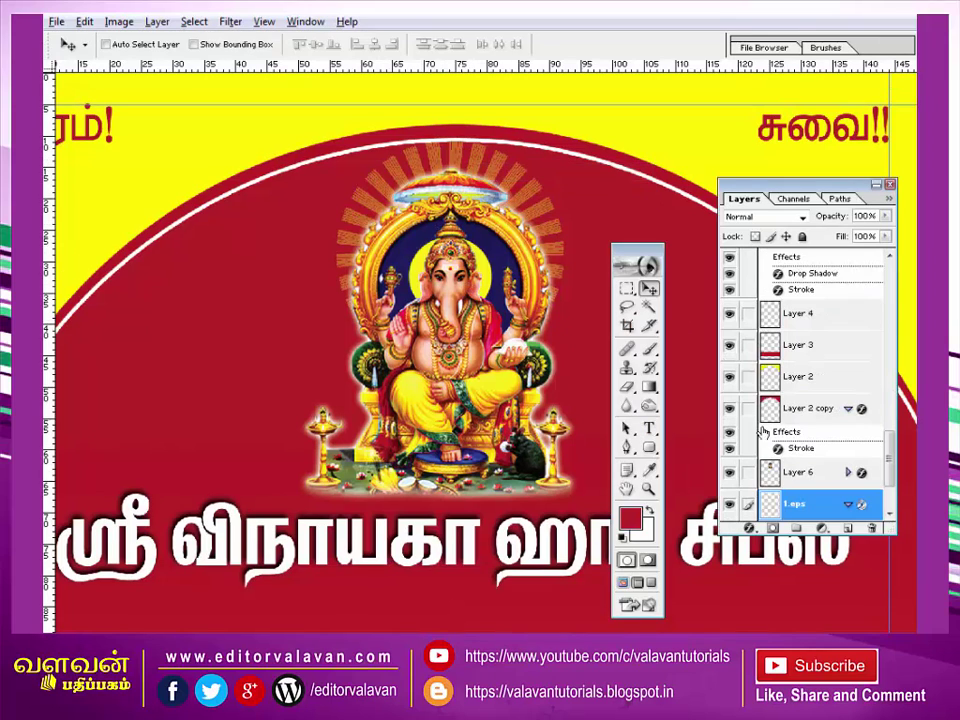
right_click(815, 506)
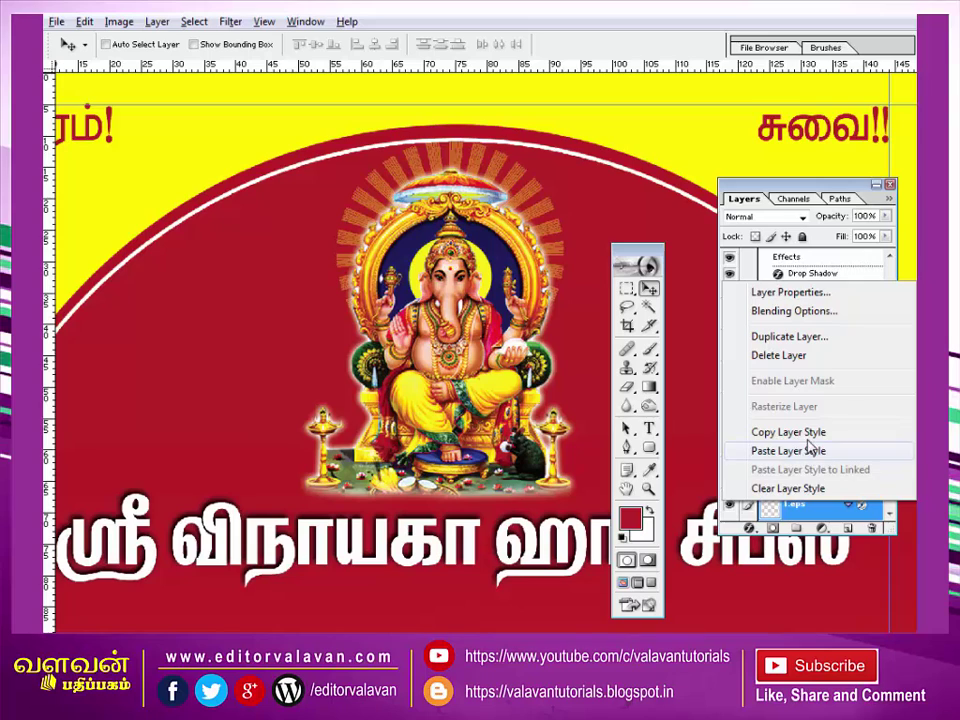
left_click(810, 451)
right_click(817, 508)
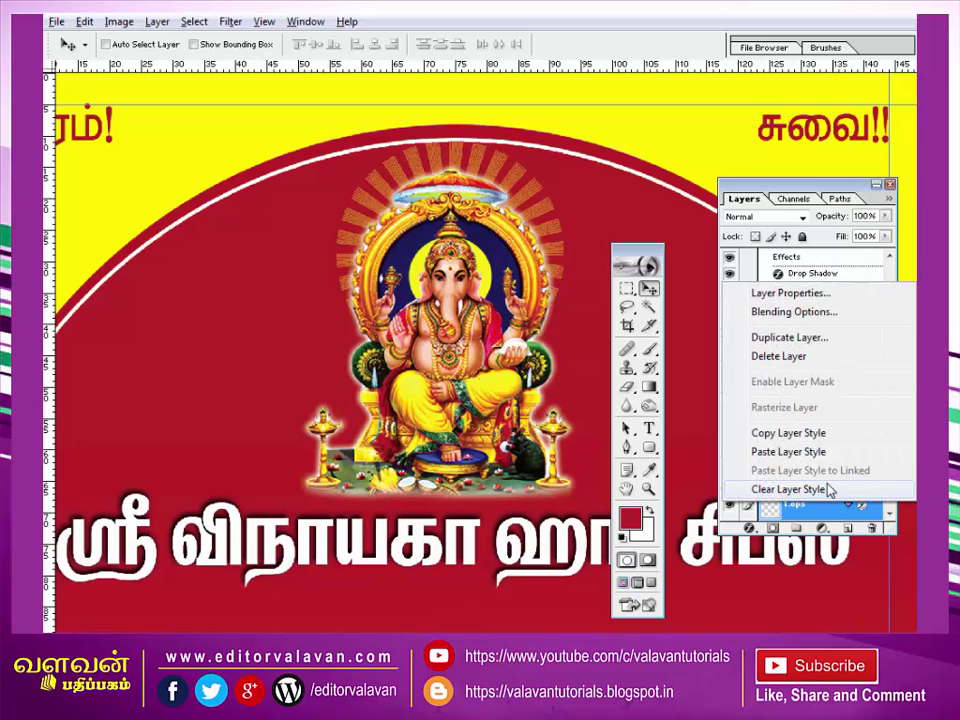
left_click(822, 490)
Enlarge the halo slightly around Ganesha and fit the whole flyer on screen.
key("ctrl+t")
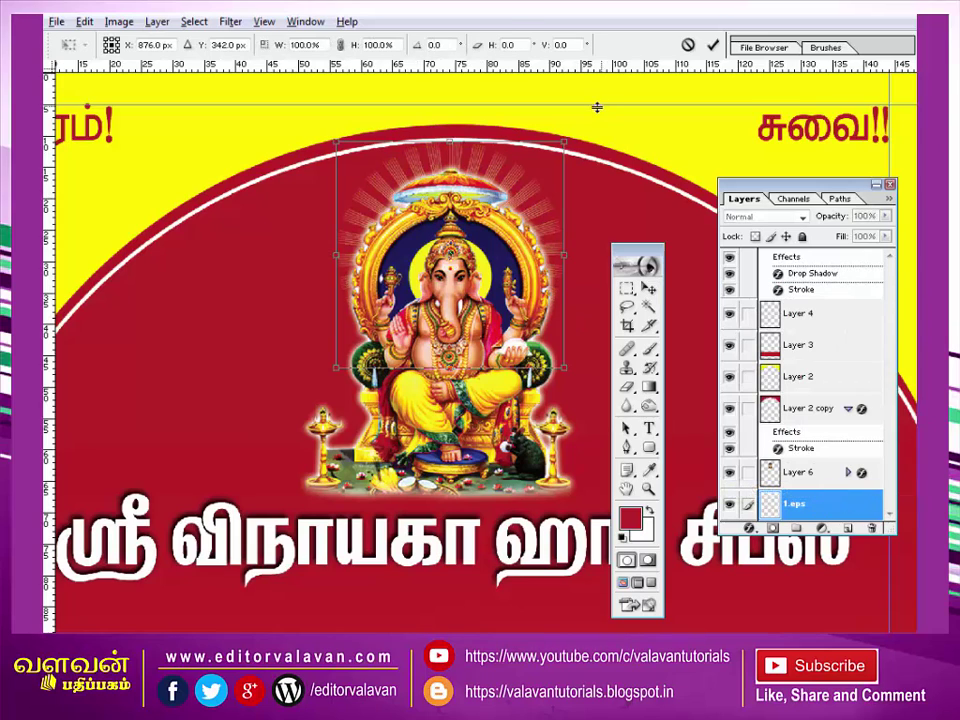
left_click_drag(565, 139, 577, 135)
key("Return")
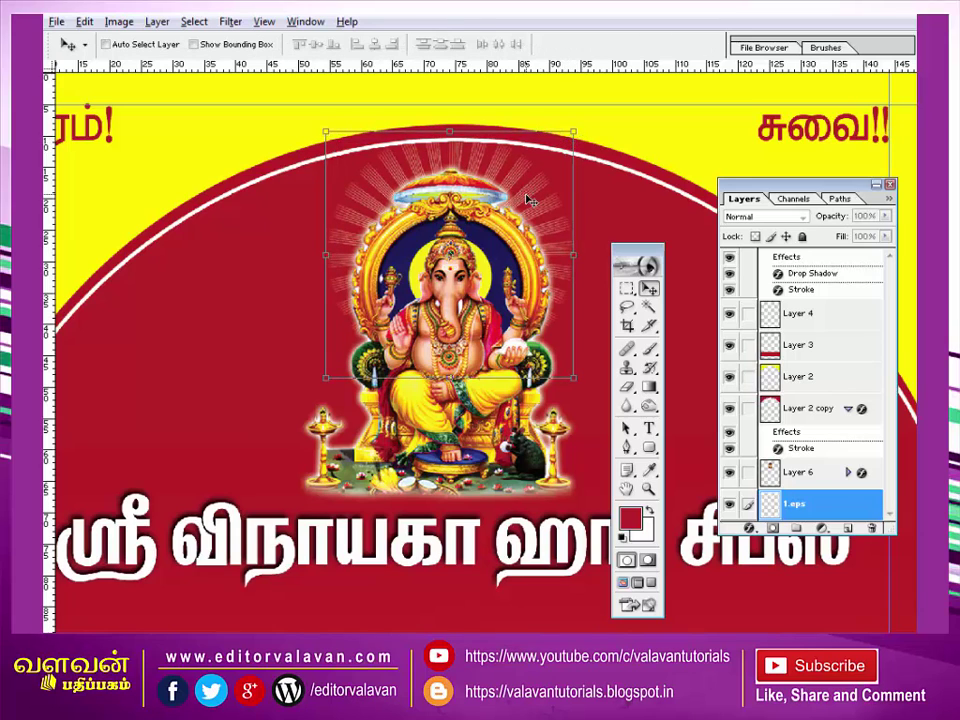
key("z")
right_click(512, 197)
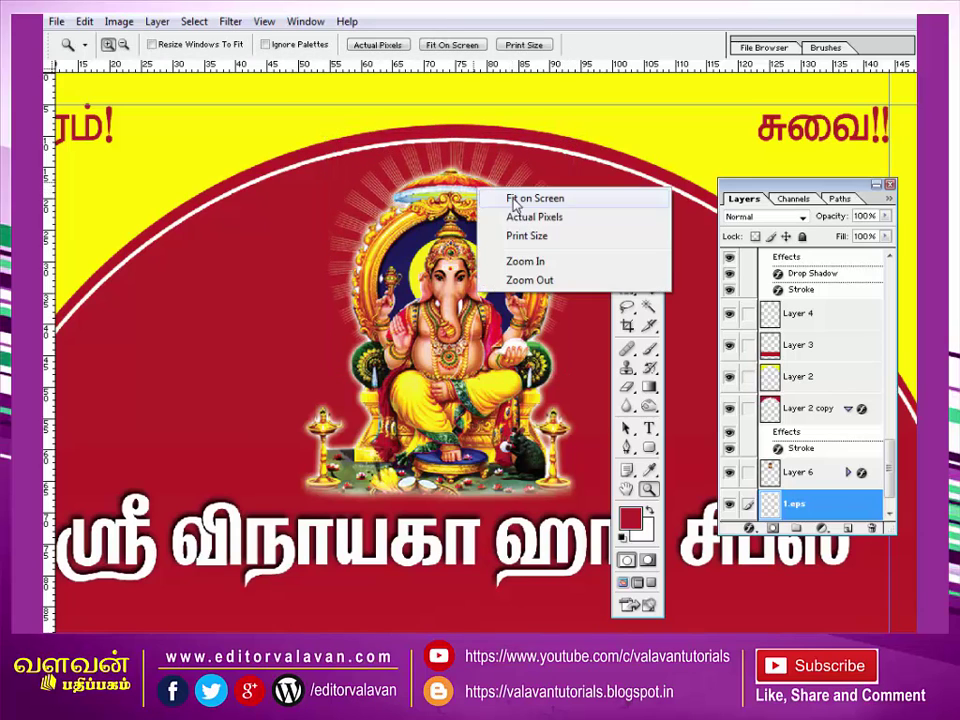
left_click(520, 197)
key("Tab")
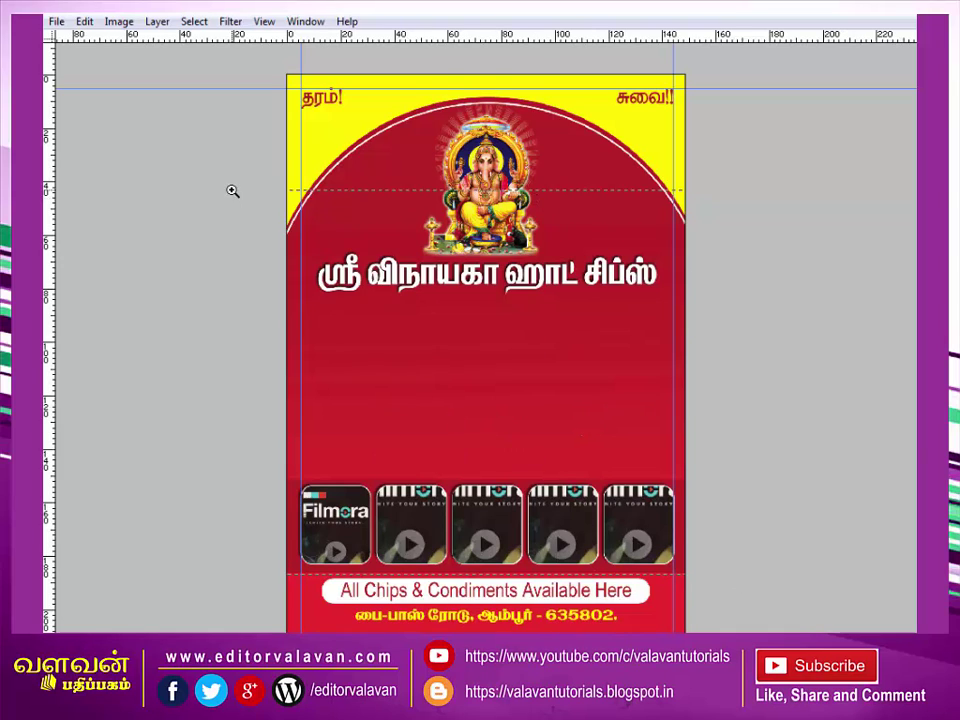
Zoom in below the title, restore the panels and move the toolbar aside.
key("ctrl+plus")
key("Tab")
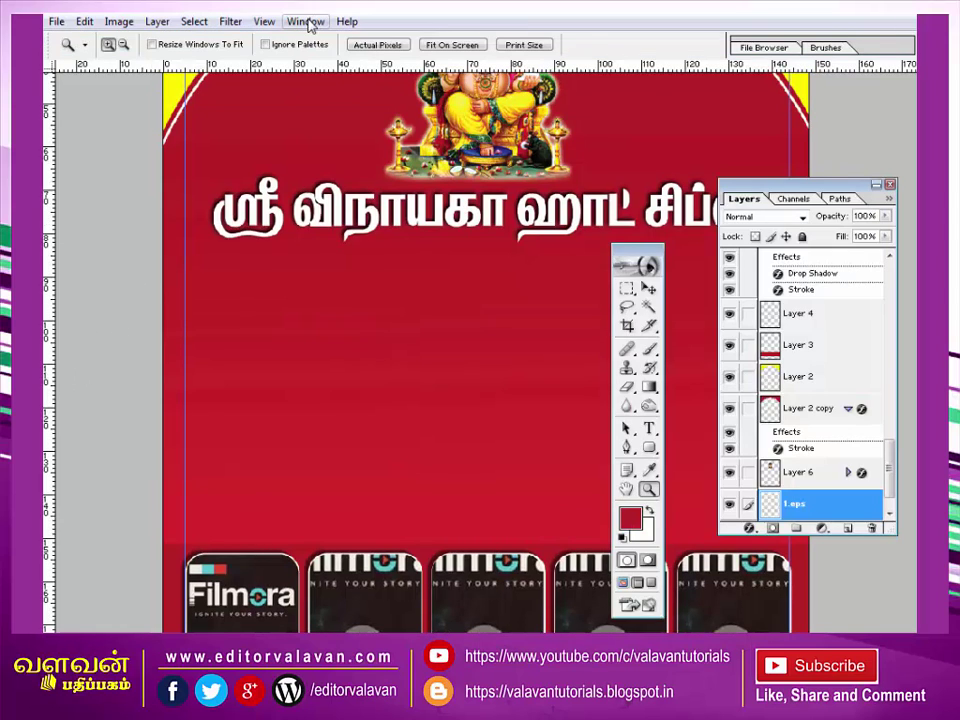
left_click(309, 22)
left_click(648, 262)
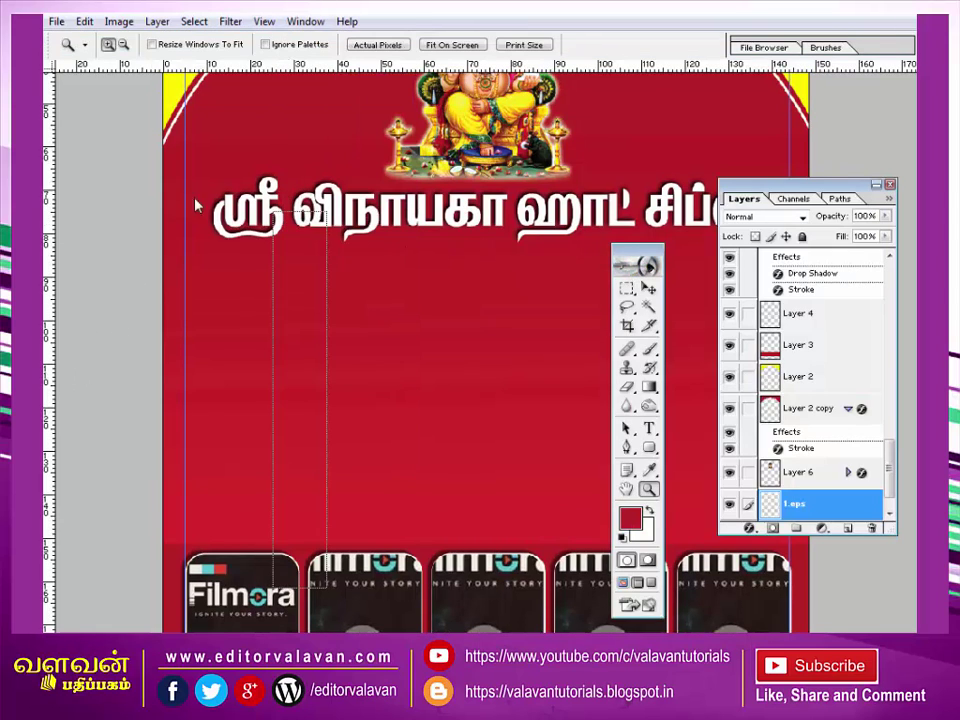
left_click_drag(113, 212, 106, 212)
Draw a circle with the Ellipse Tool and fill it white on a new Layer 9.
left_click(118, 402)
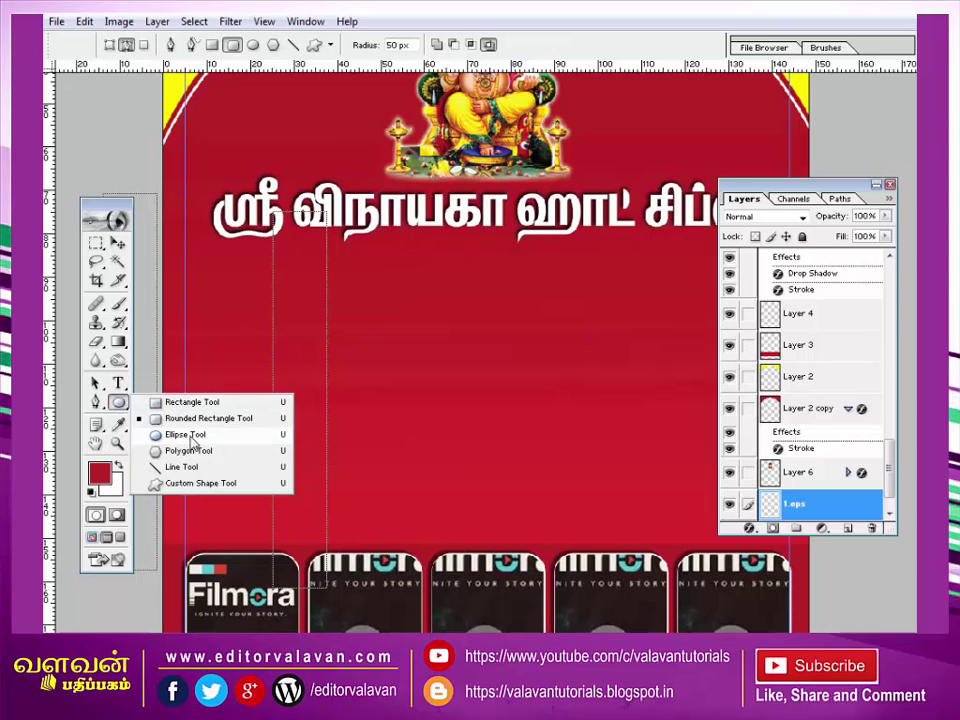
left_click_drag(120, 404, 165, 437)
left_click_drag(228, 251, 335, 357)
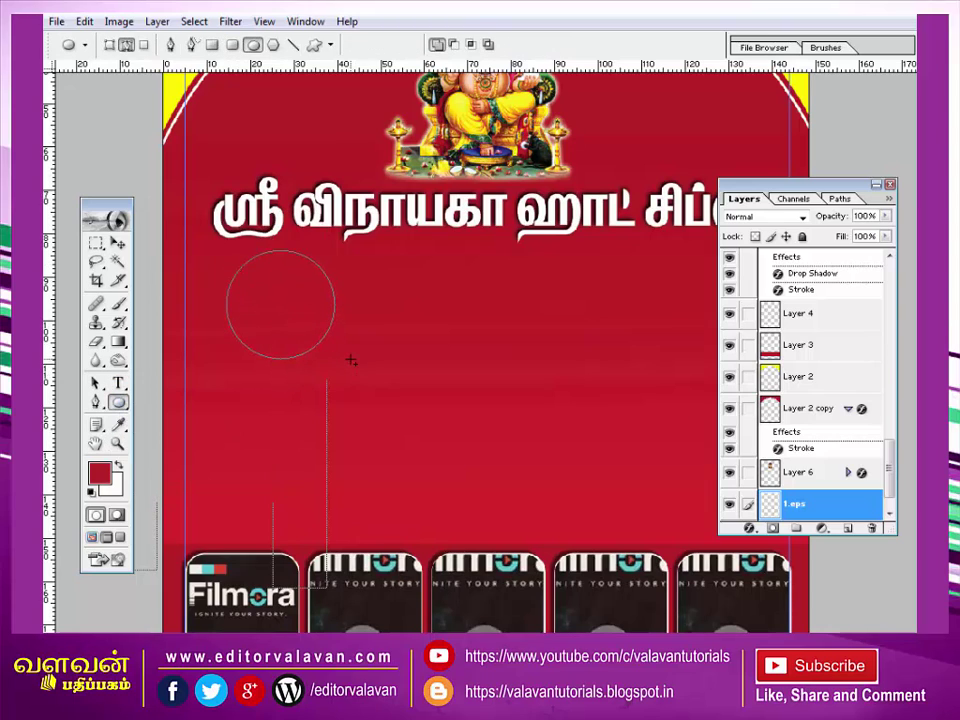
key("ctrl+Return")
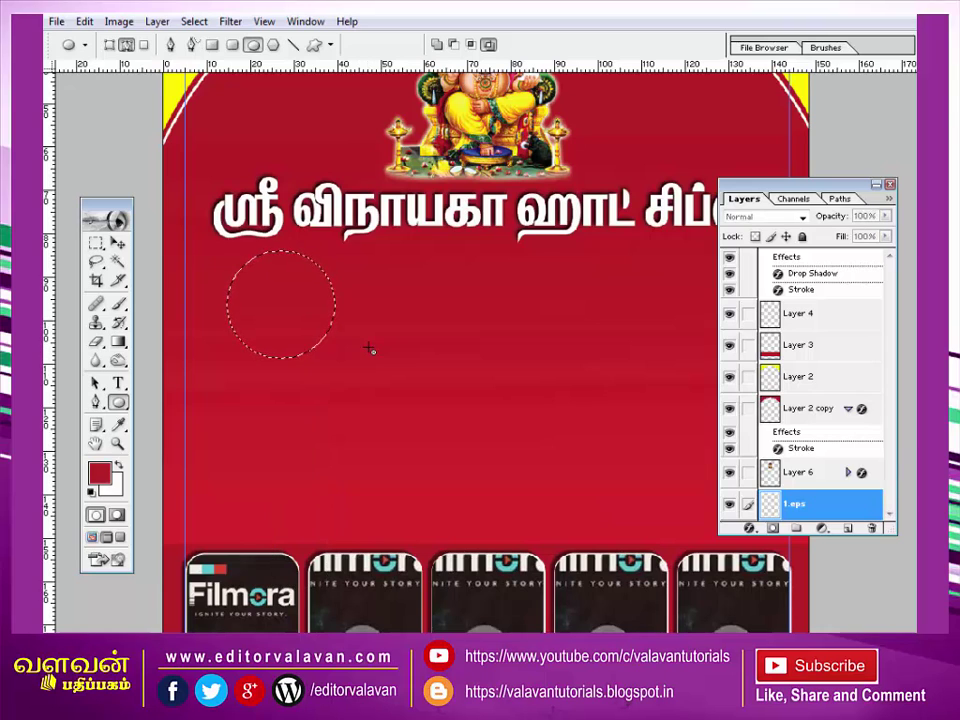
key("ctrl+shift+n")
key("Return")
key("ctrl+BackSpace")
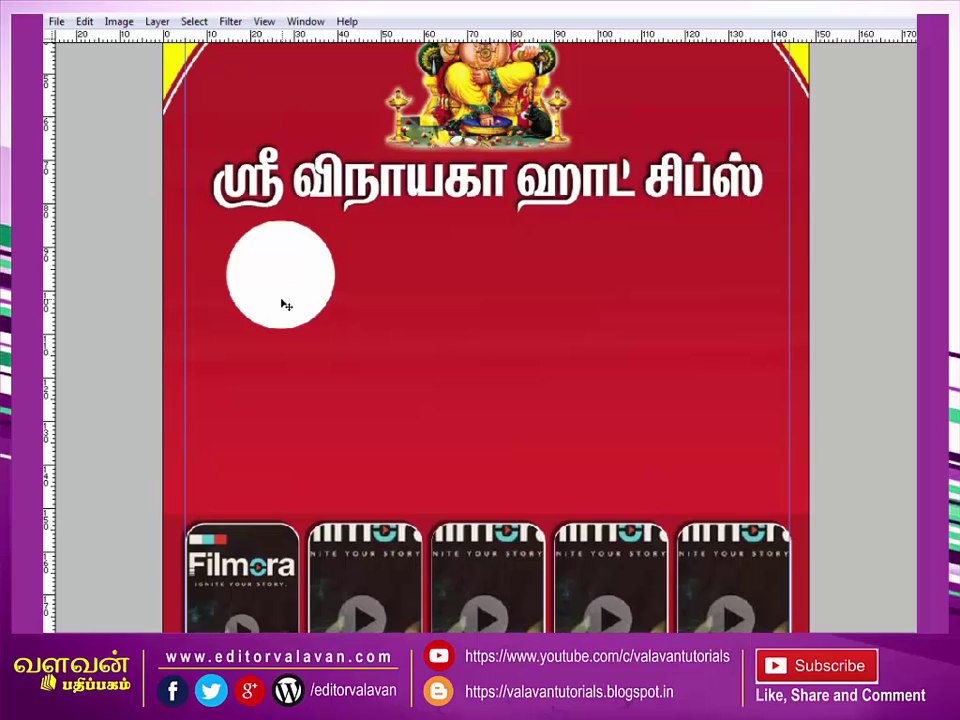
Duplicate the white circle into four and distribute their horizontal centres evenly.
mouse_move(285, 304)
left_mouse_down()
mouse_move(510, 303)
mouse_move(687, 287)
mouse_move(670, 285)
left_mouse_up()
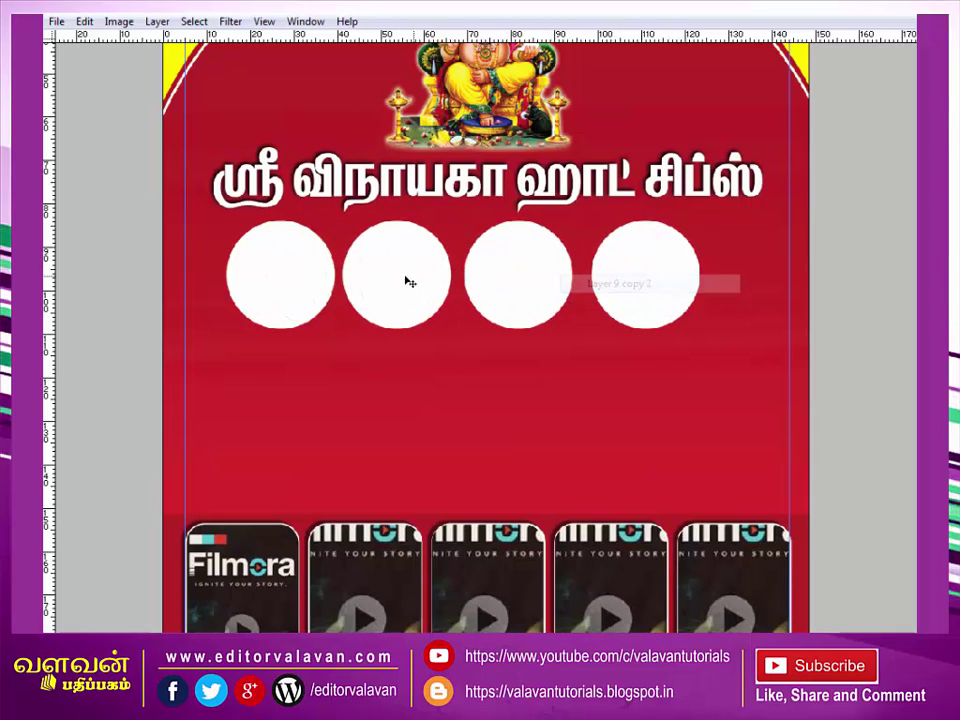
right_click(300, 293)
left_click(313, 302)
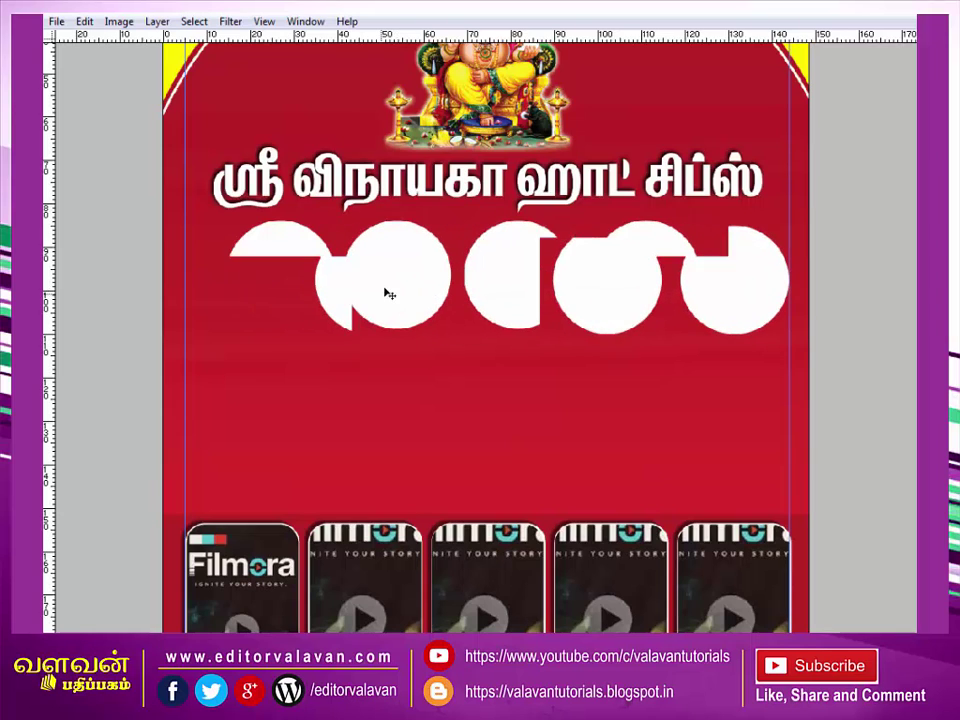
key("Tab")
left_click(500, 44)
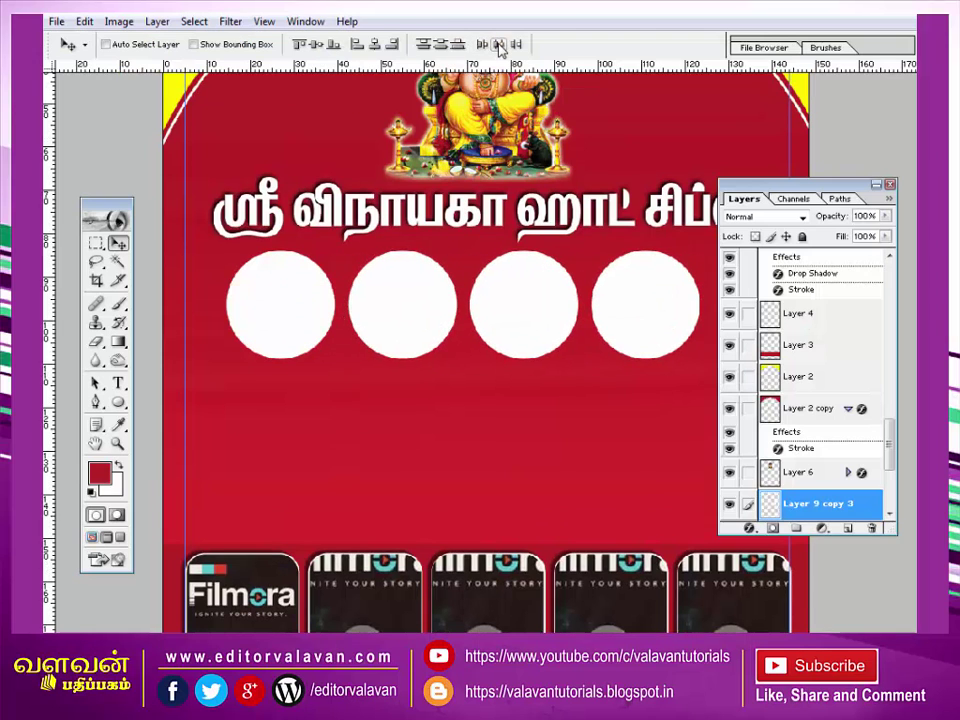
key("Tab")
Scale up the row of circles with Free Transform and select the circle row layer.
key("ctrl+t")
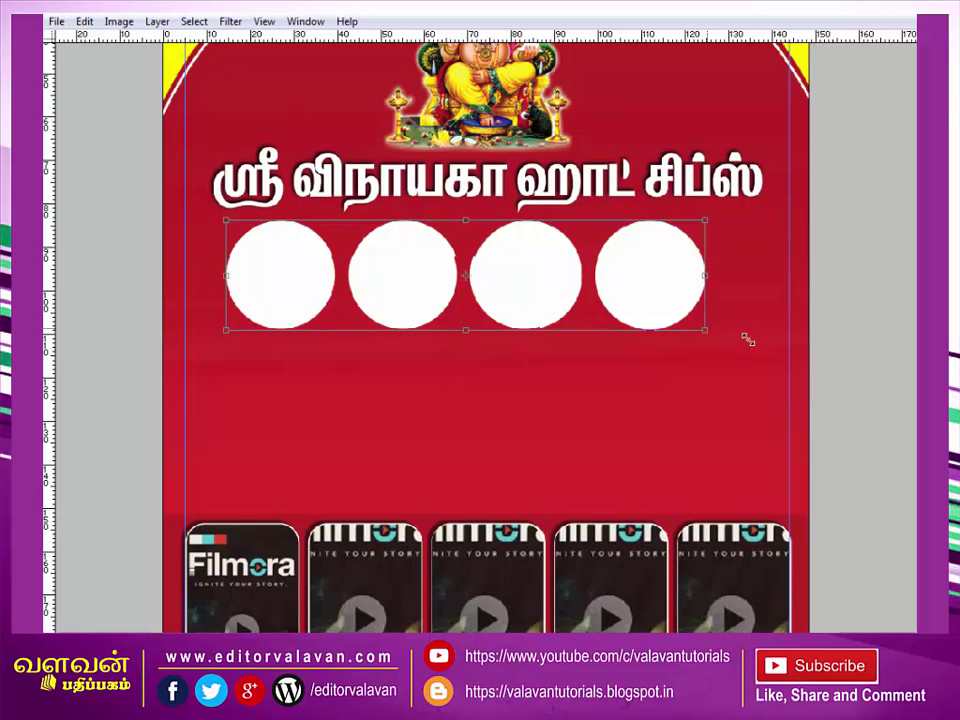
key("Return")
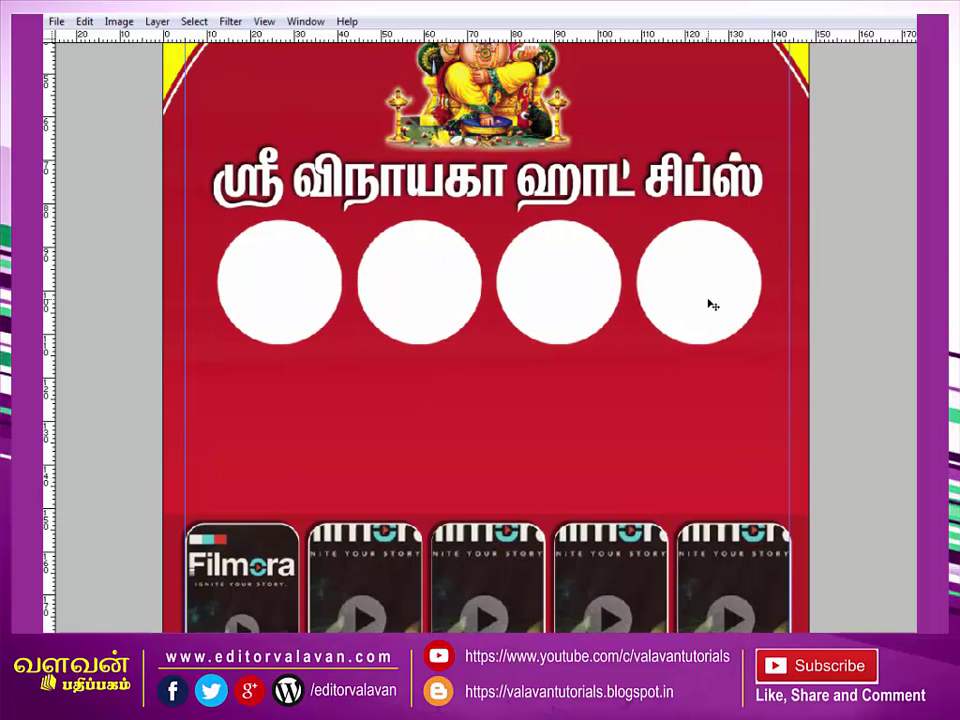
key("Tab")
right_click(696, 343)
left_click(690, 345)
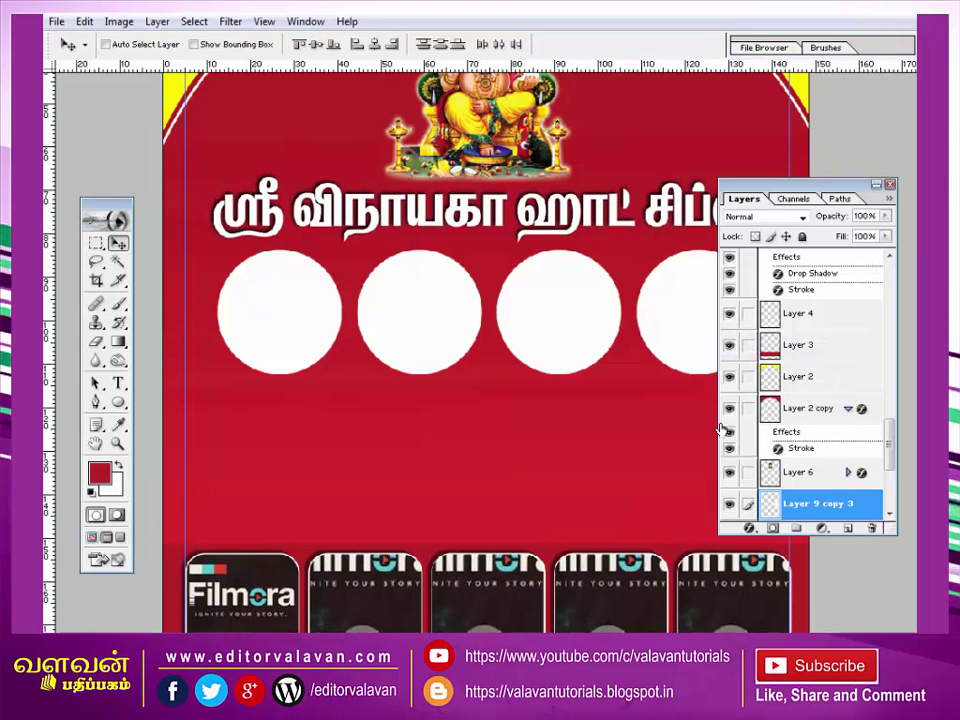
scroll(514, 332, "down", 1)
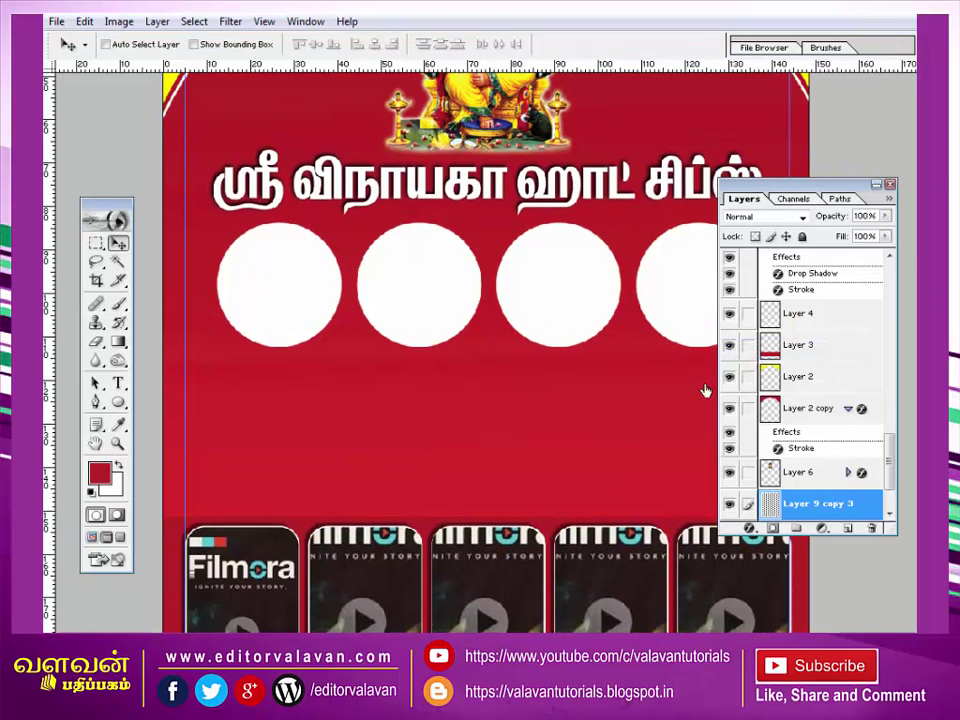
scroll(797, 517, "down", 2)
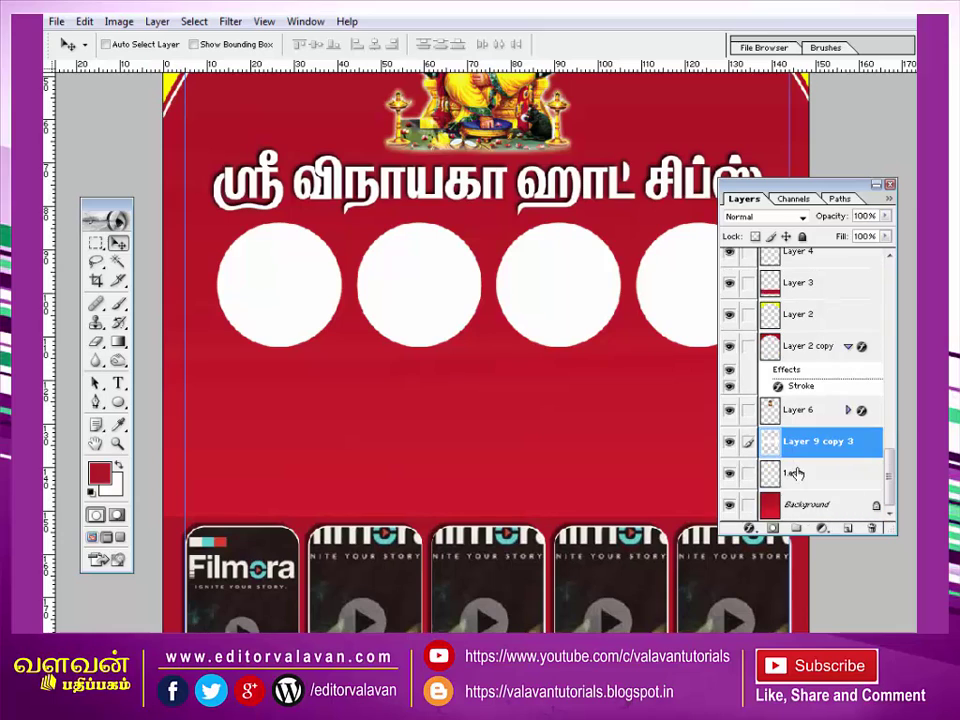
Duplicate the four-circle row below the original, link both row layers, and centre them on the flyer.
mouse_move(552, 293)
left_mouse_down()
mouse_move(565, 354)
mouse_move(562, 440)
left_mouse_up()
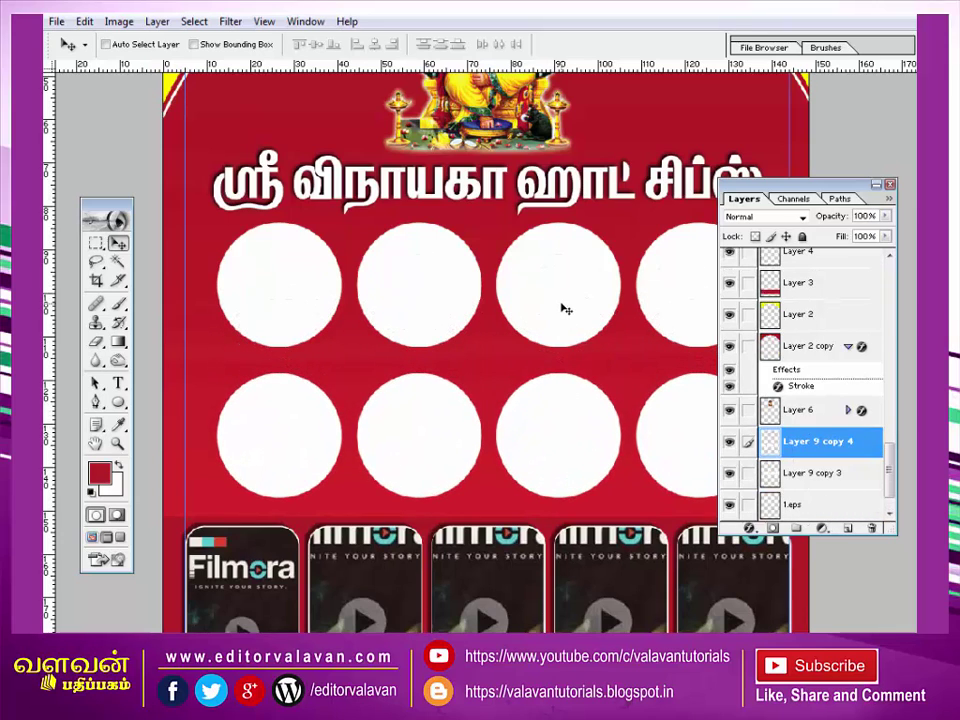
left_click(748, 472)
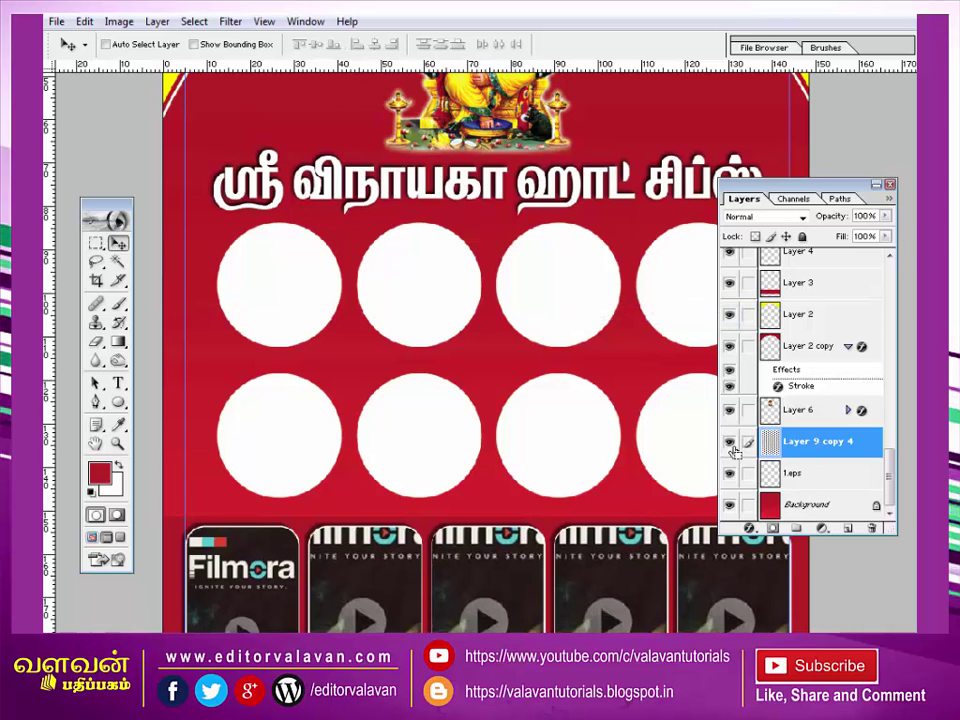
left_click_drag(568, 435, 563, 411)
key("Tab")
key("Tab")
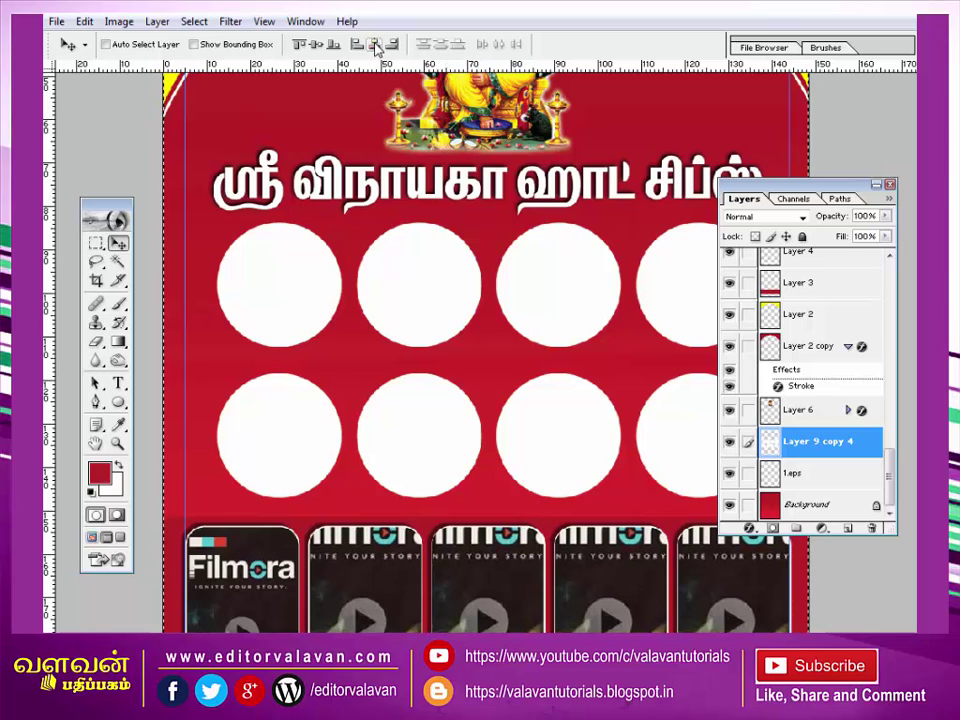
key("Left")
key("Left")
key("Left")
key("Tab")
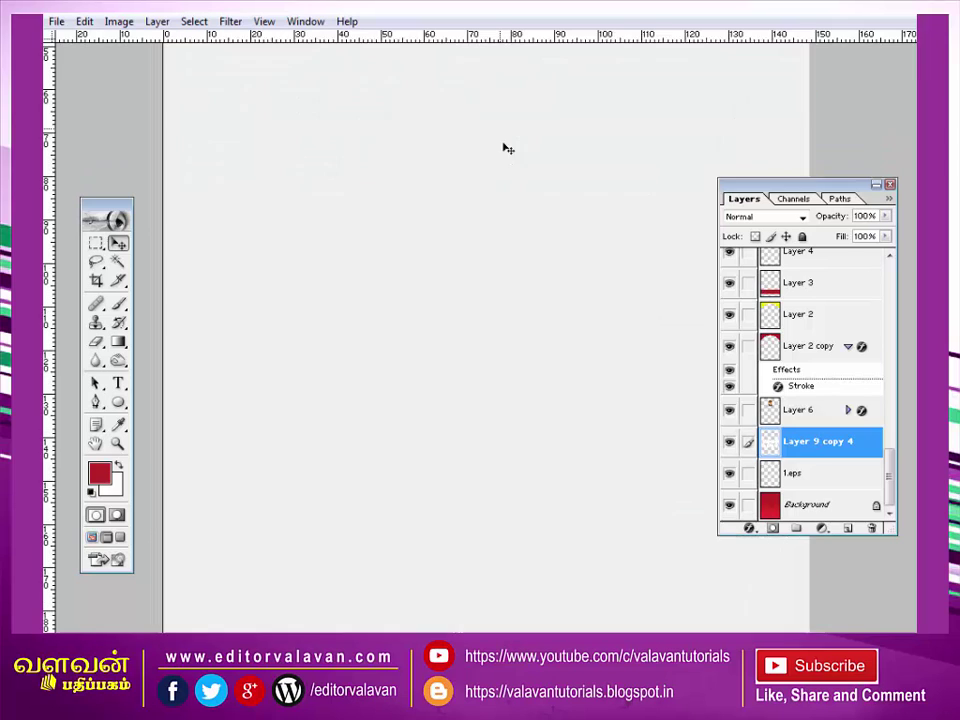
key("ctrl+minus")
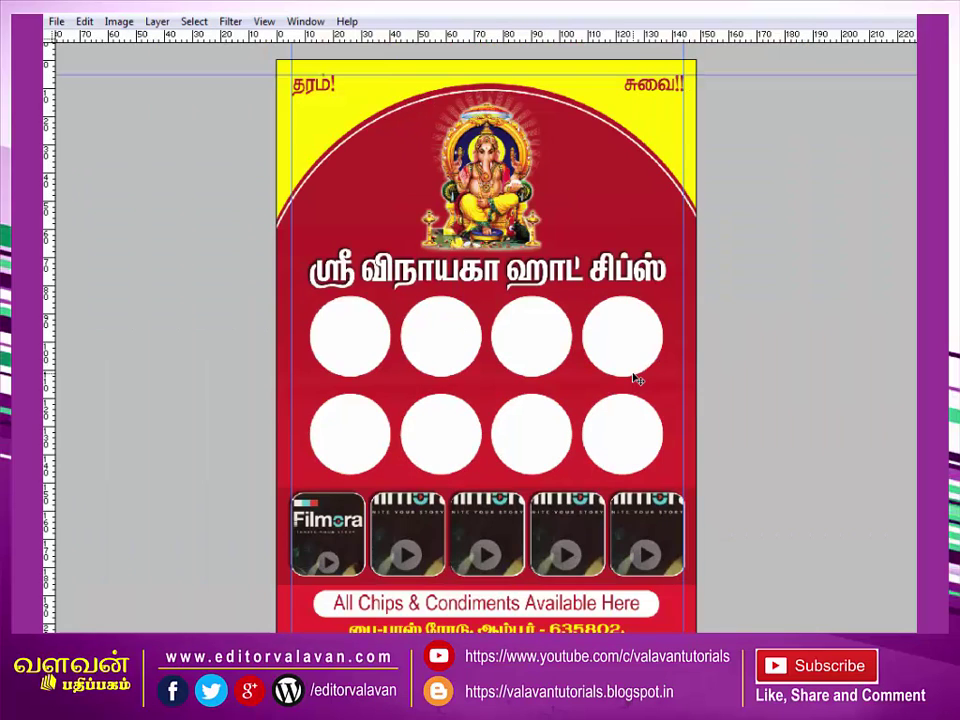